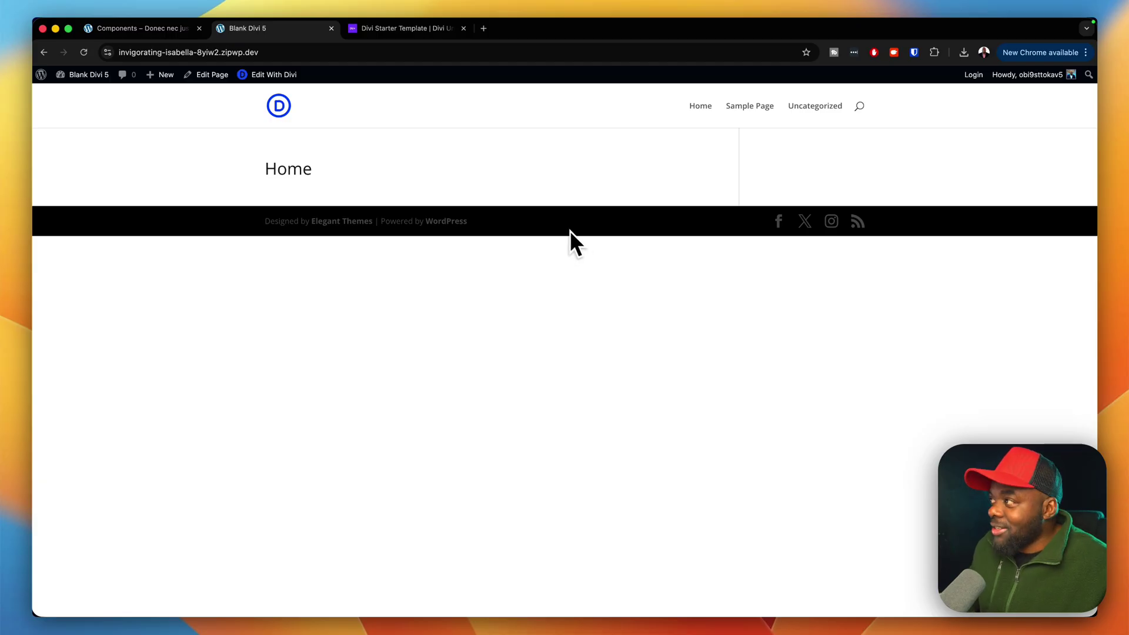
# View the Components homepage for comparison, return to the Blank Divi 5 site and search it for "lorem".
pyautogui.click(143, 31)
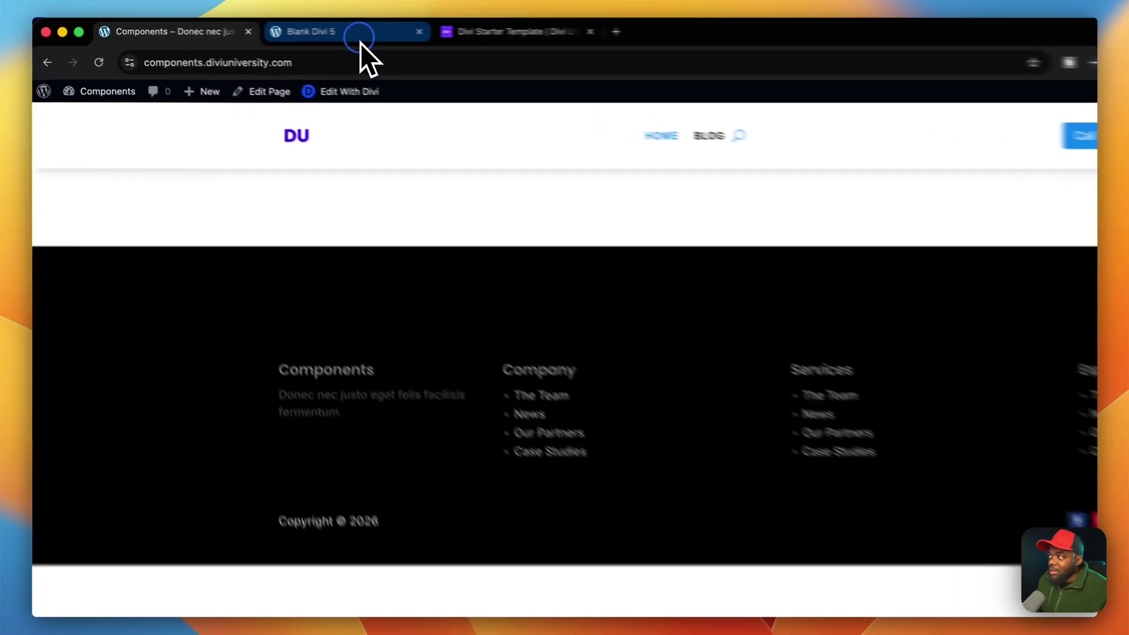
pyautogui.click(279, 30)
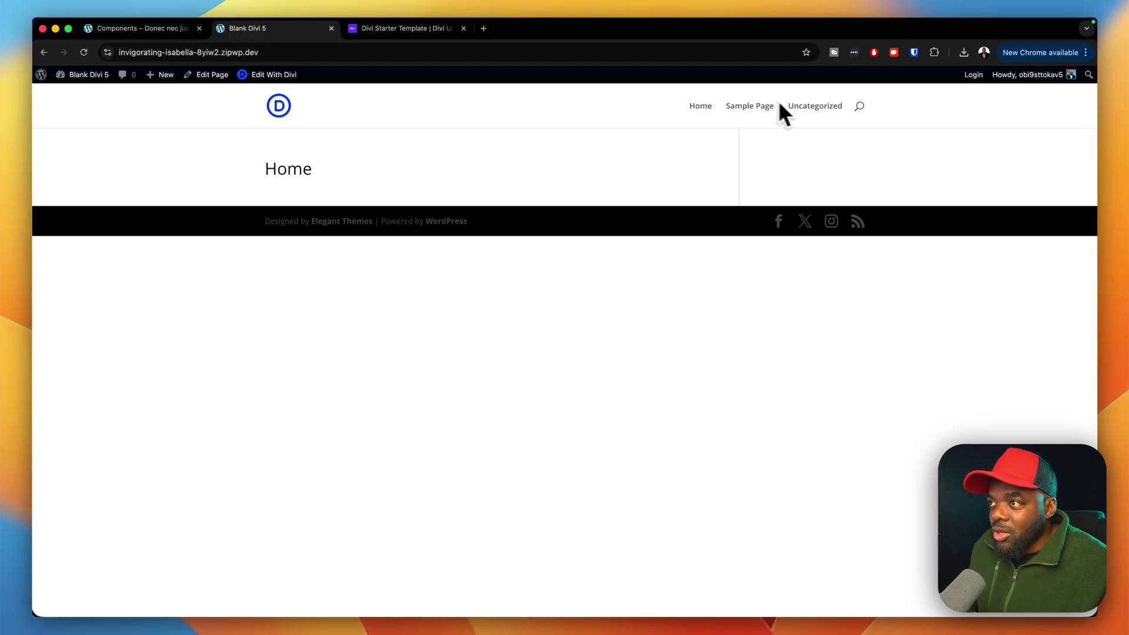
pyautogui.click(859, 106)
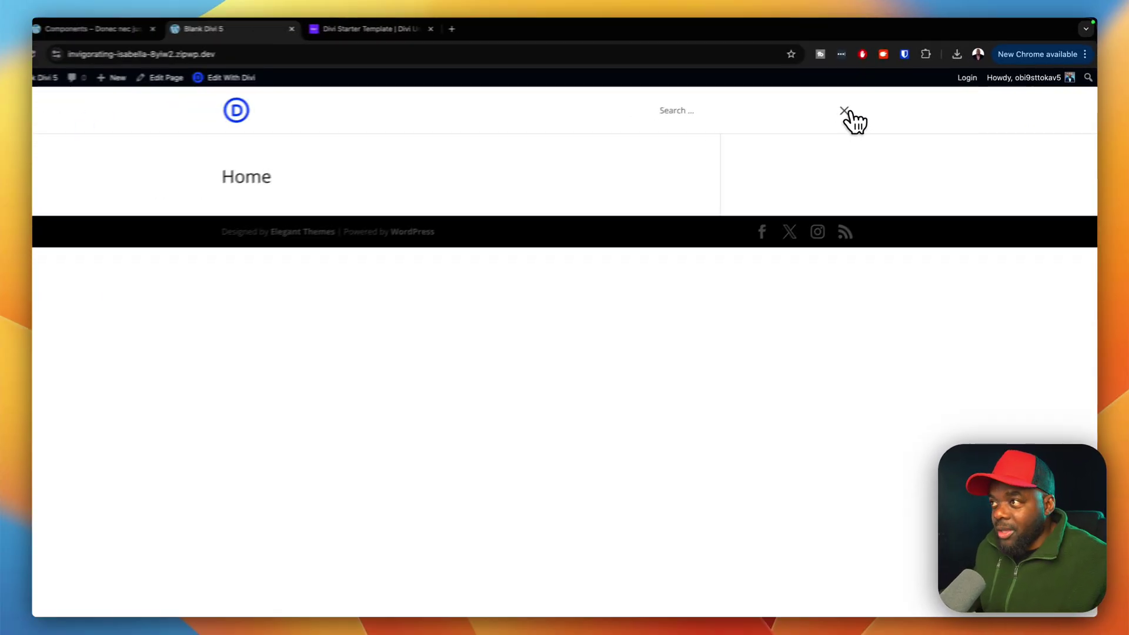
pyautogui.write('lorem')
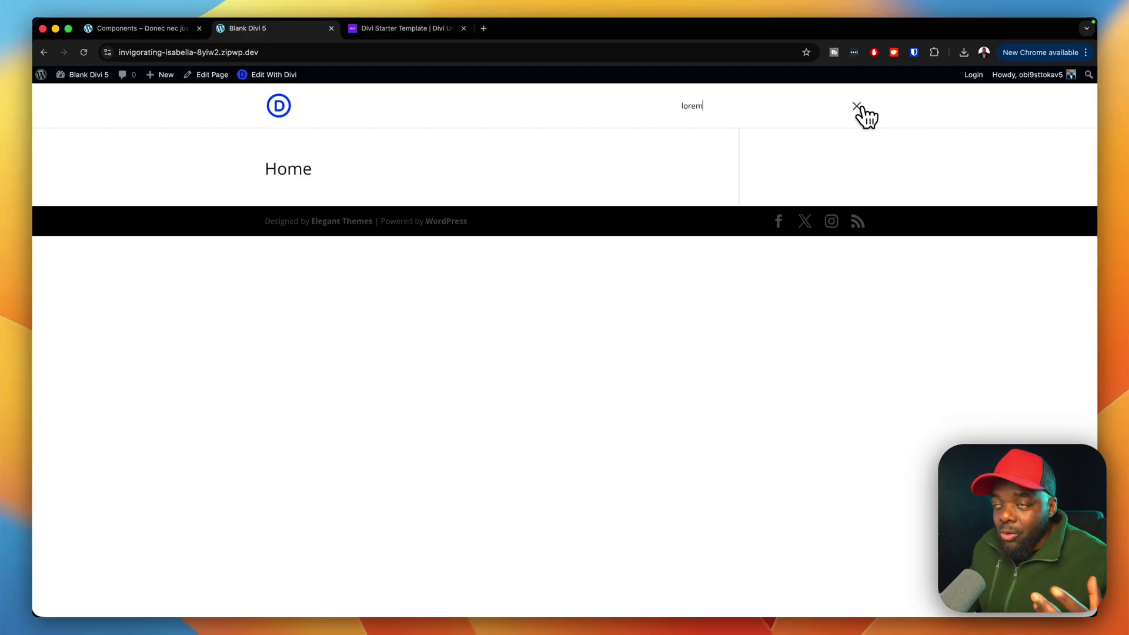
pyautogui.press('Return')
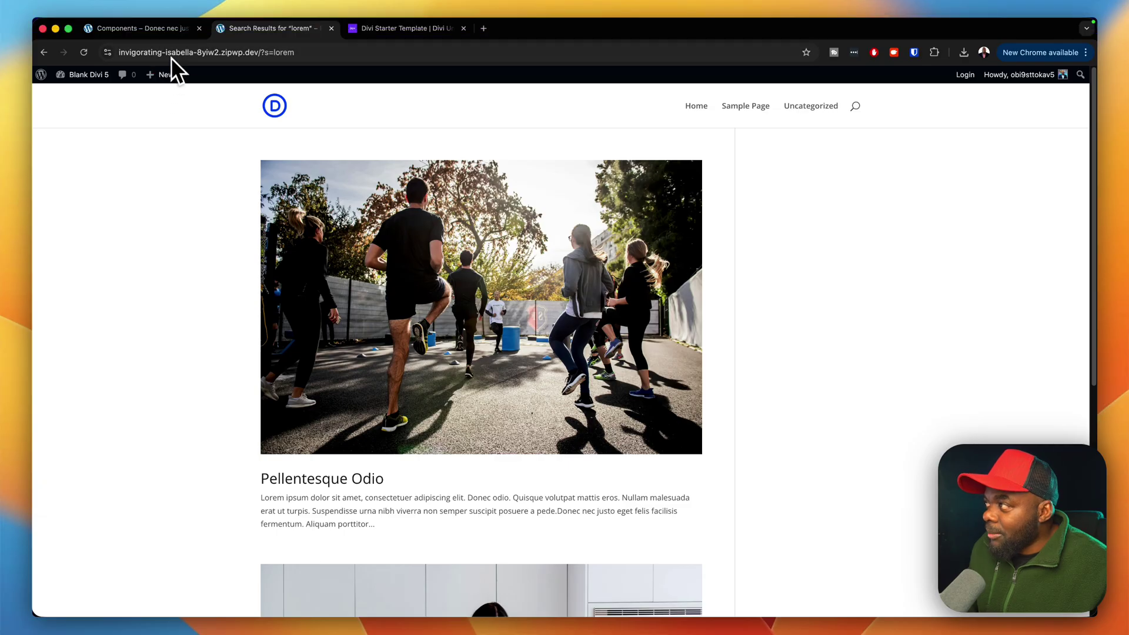
# Switch to the Components site and search it for "lorem" from the header.
pyautogui.click(200, 28)
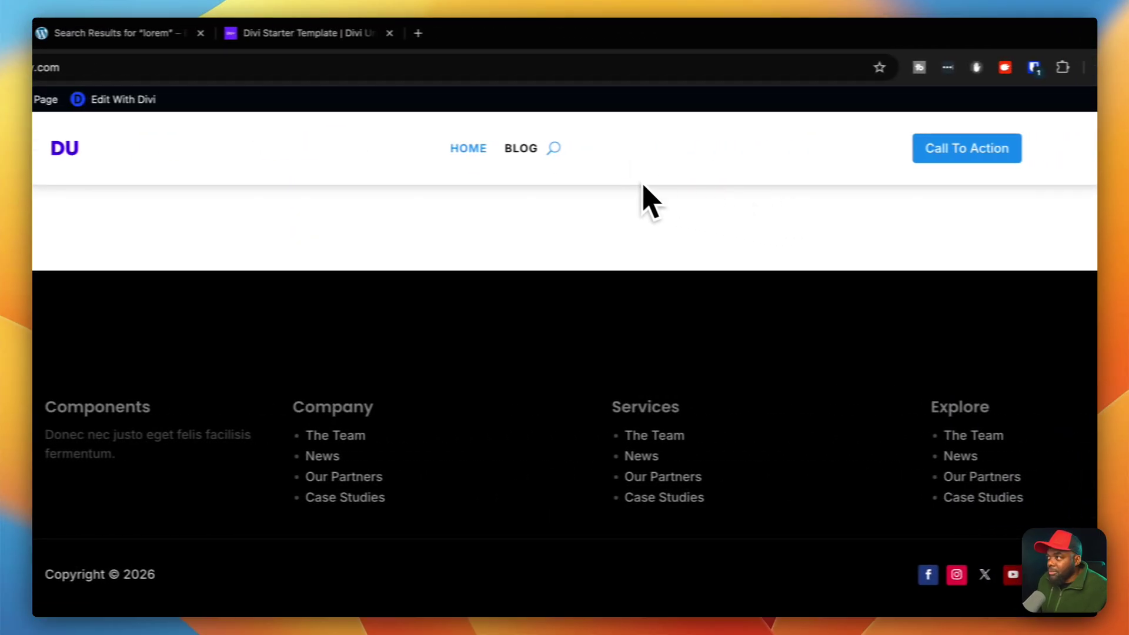
pyautogui.click(809, 149)
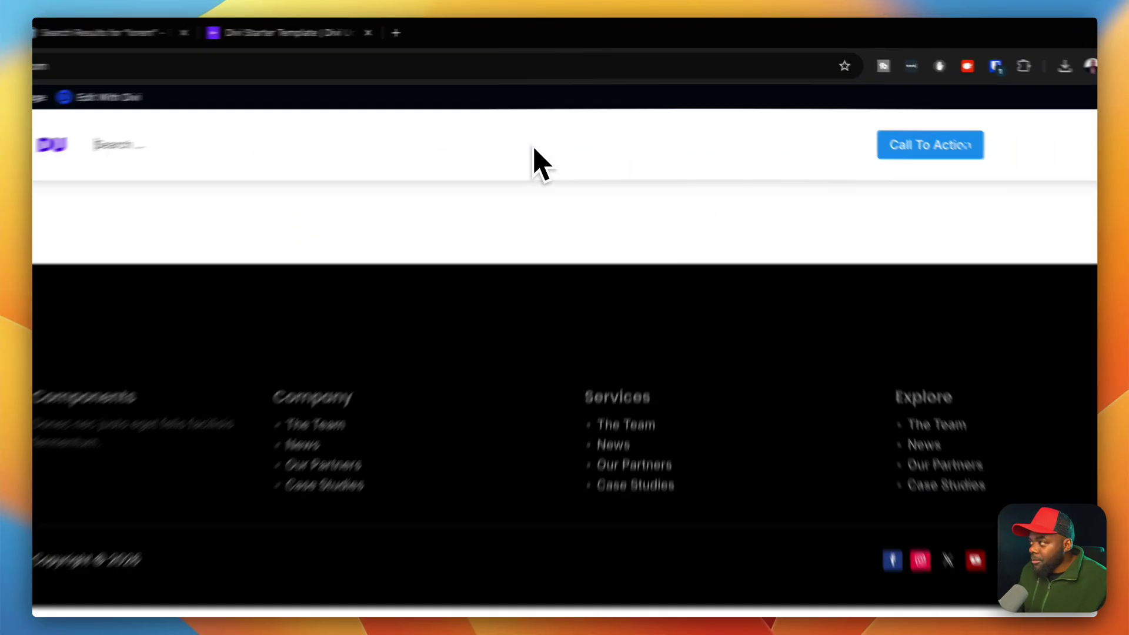
pyautogui.write('lorem')
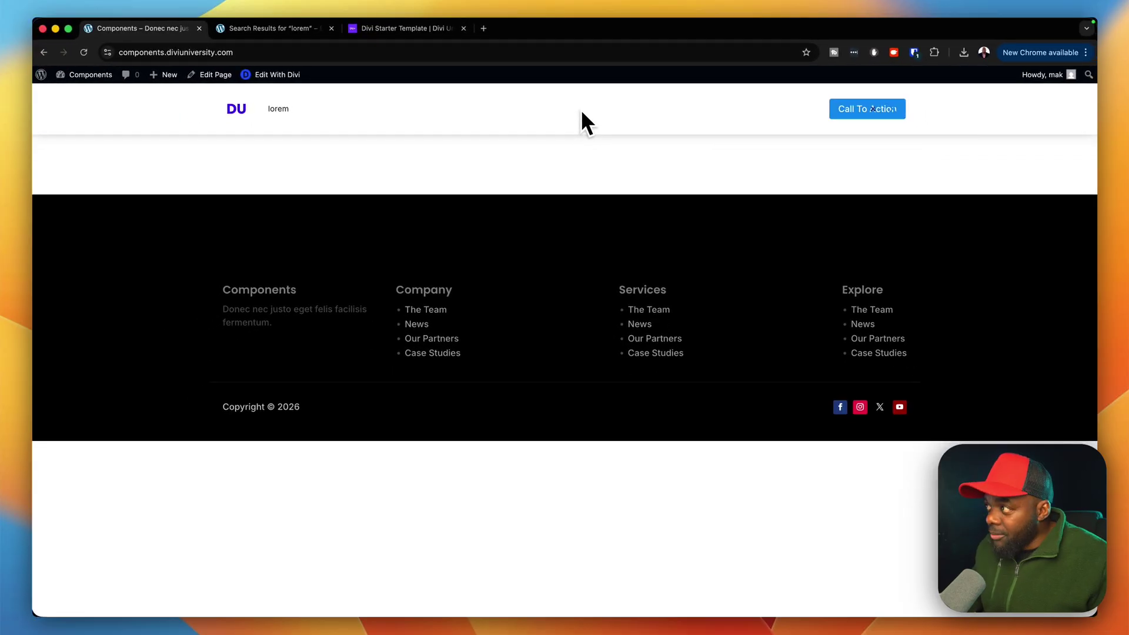
pyautogui.press('Return')
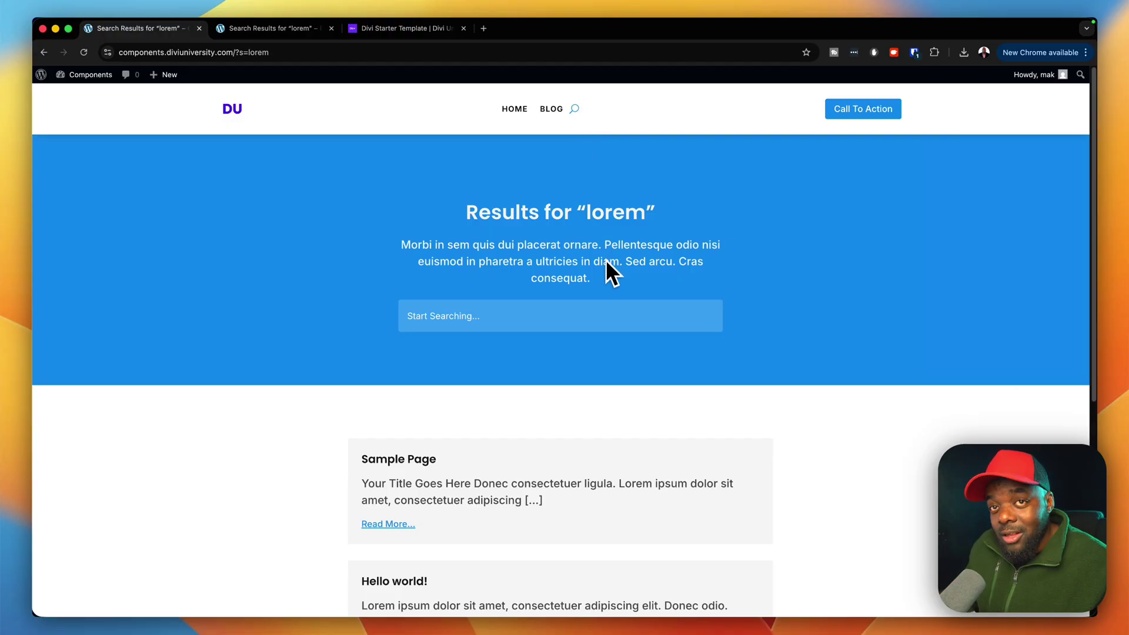
# Examine the Components search results page, including its search field, result cards and header during scrolling.
pyautogui.click(528, 314)
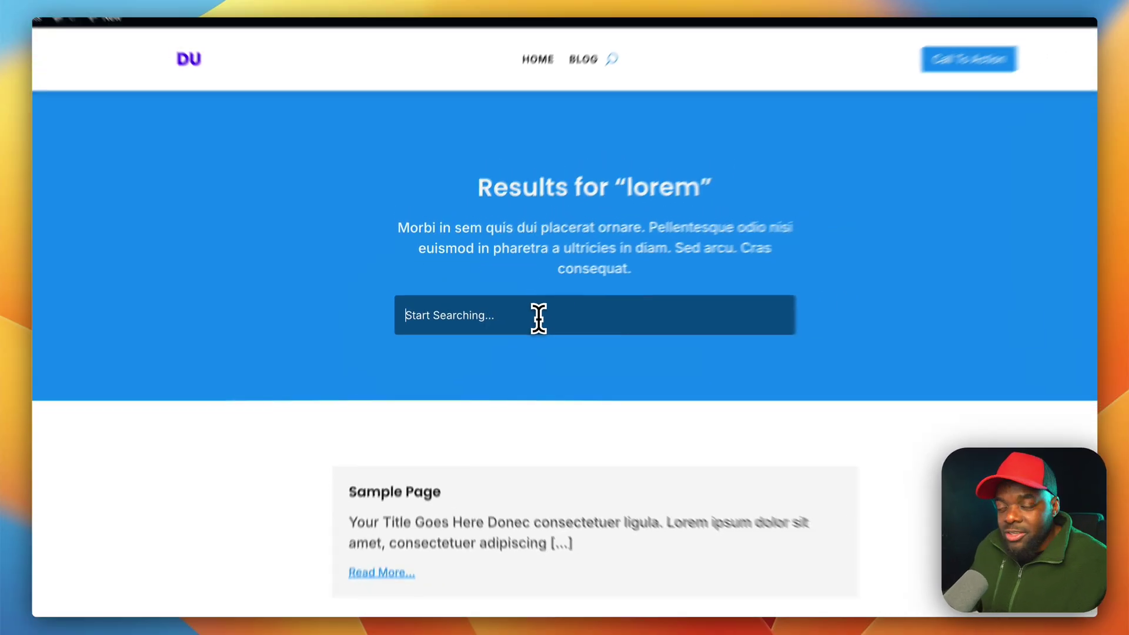
pyautogui.scroll(-4, 554, 397)
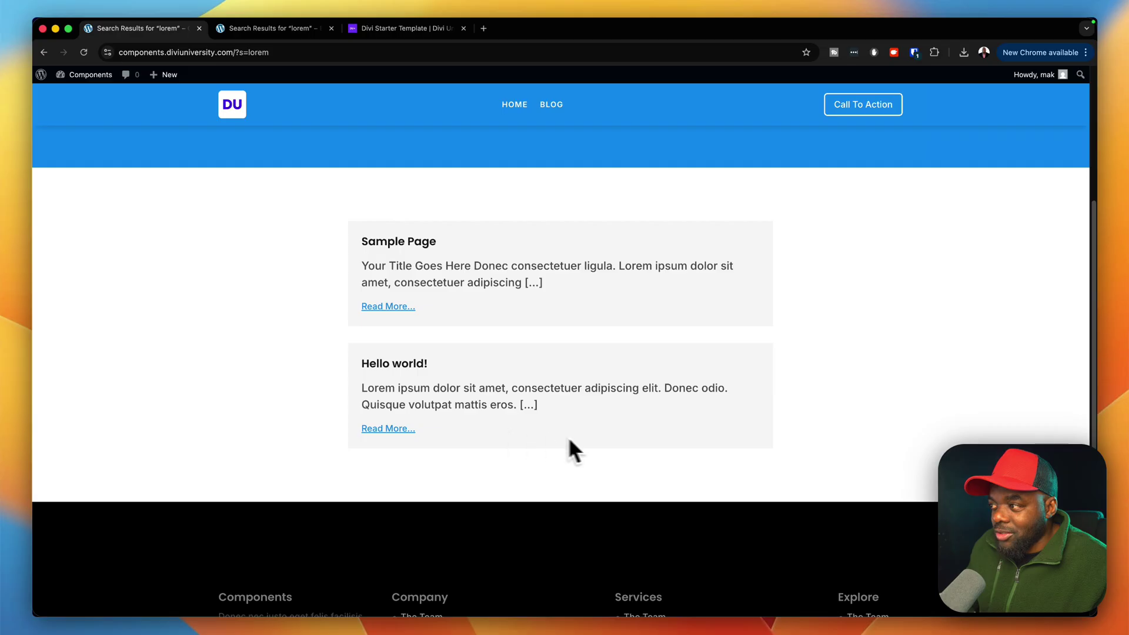
pyautogui.scroll(4, 823, 433)
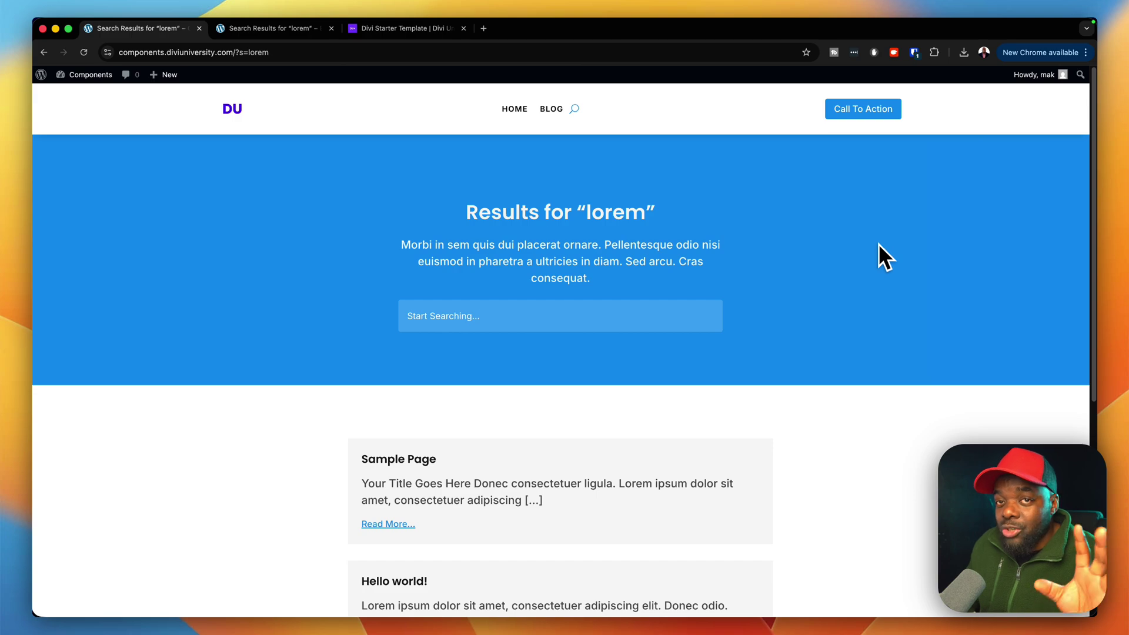
pyautogui.scroll(-1, 871, 261)
pyautogui.scroll(-1, 868, 274)
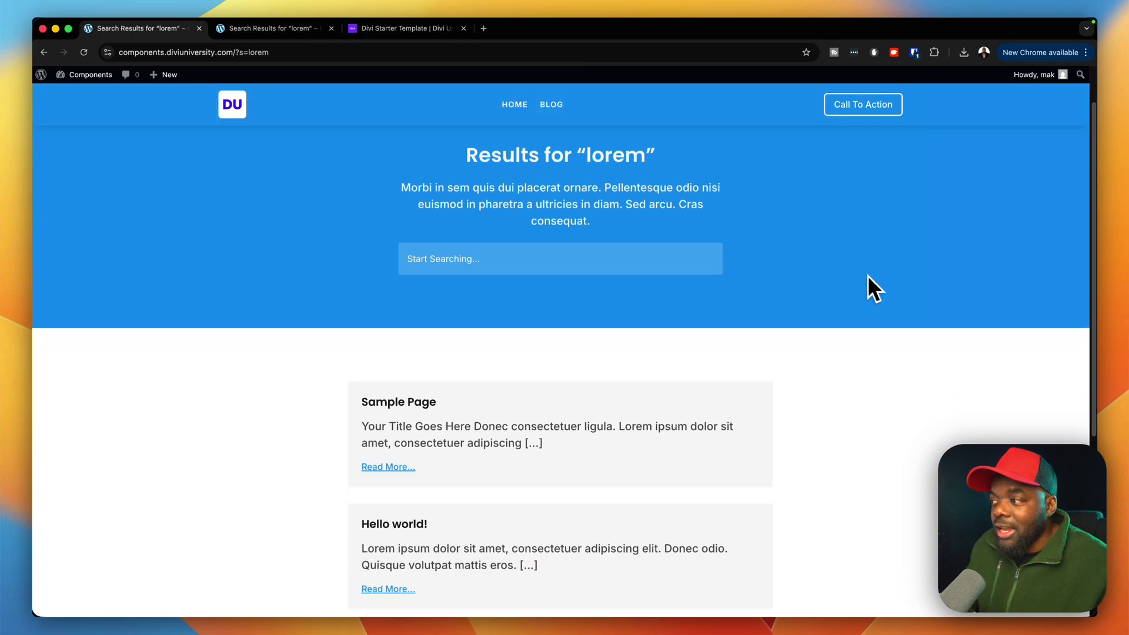
pyautogui.scroll(-1, 867, 275)
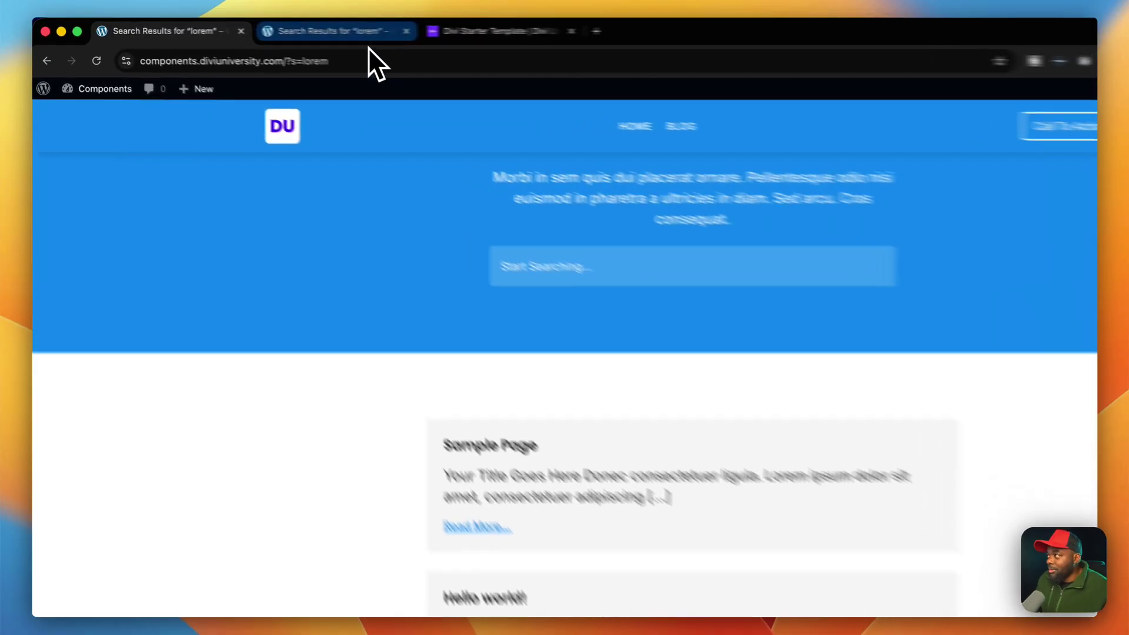
# Open the Hello world! post from the Blank Divi 5 search results and review it down to the comment form.
pyautogui.click(294, 28)
pyautogui.scroll(-5, 525, 393)
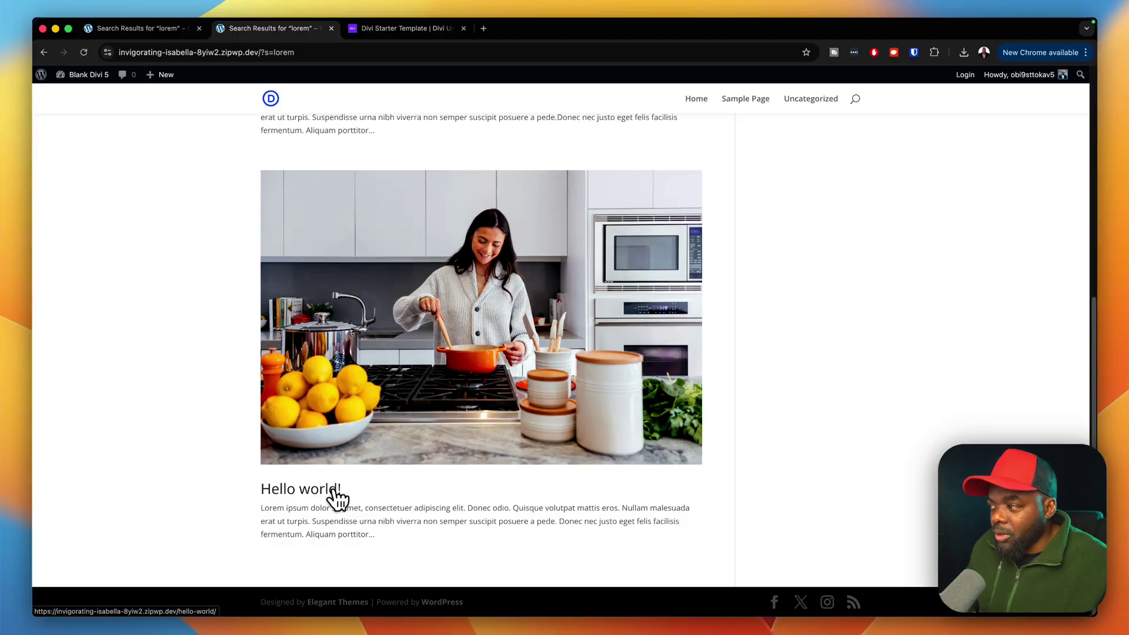
pyautogui.click(333, 489)
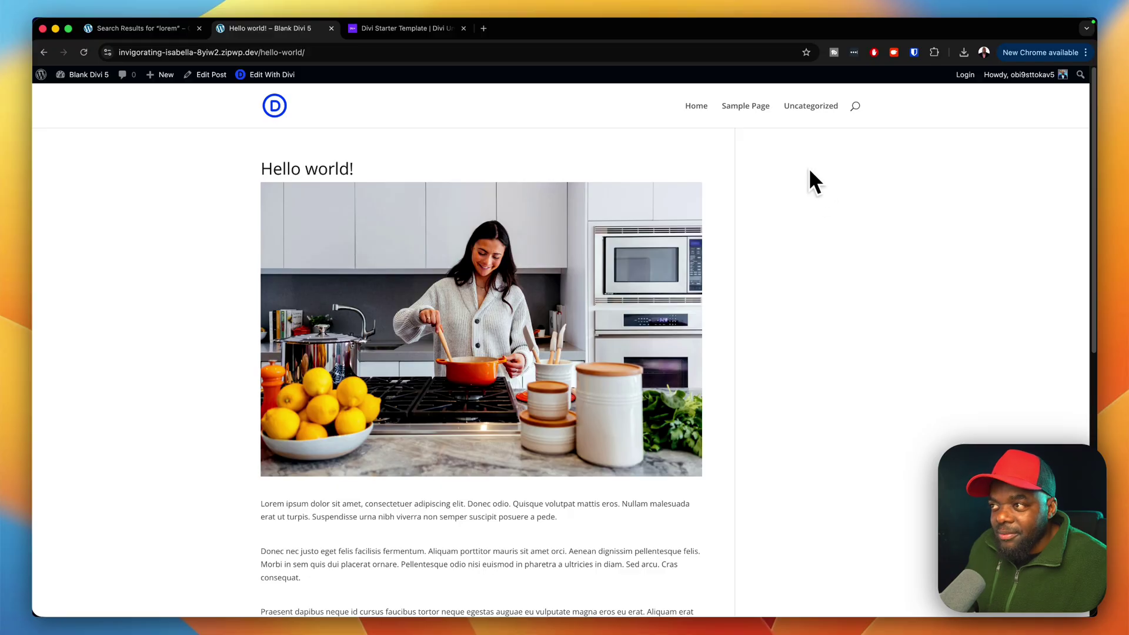
pyautogui.scroll(-10, 815, 306)
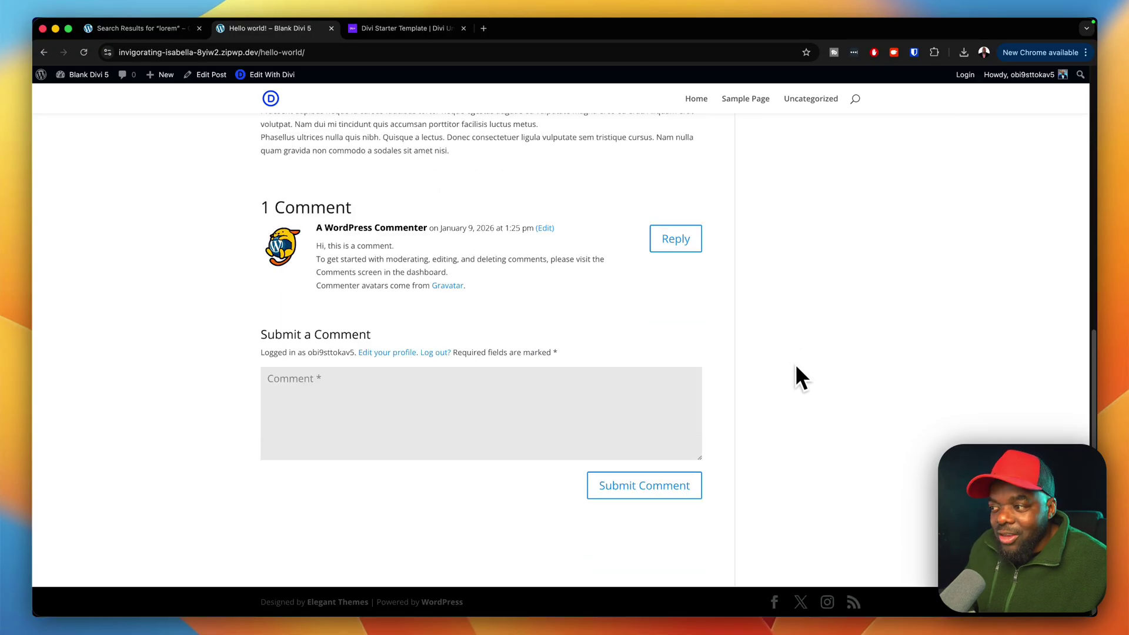
pyautogui.scroll(10, 797, 367)
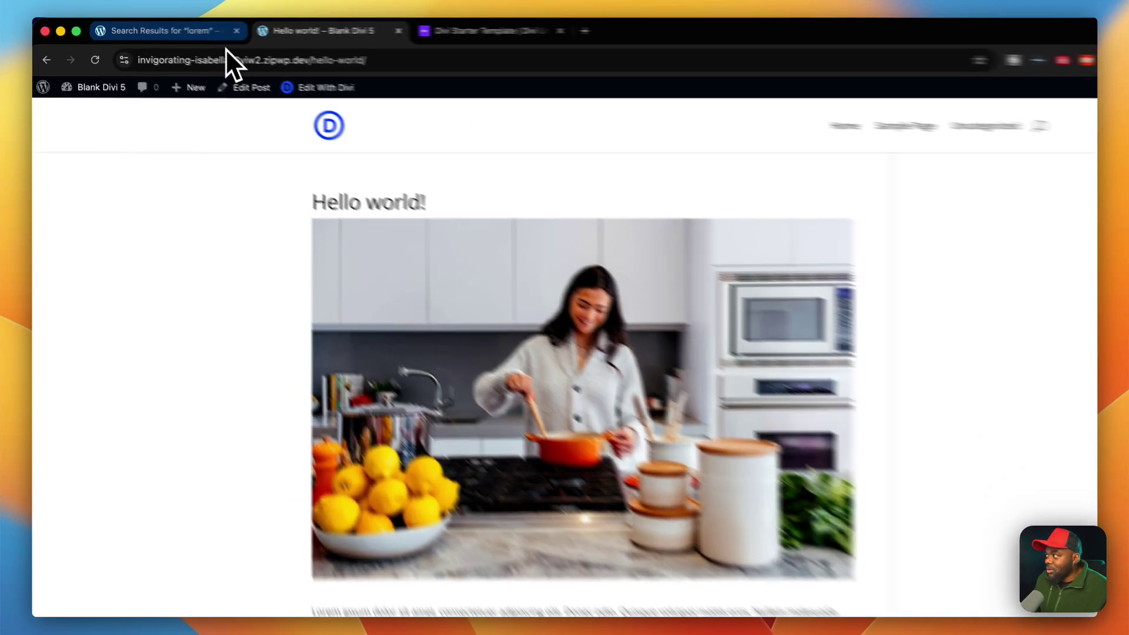
# Open the Hello world! post from the Components search results and examine how its header changes while scrolling.
pyautogui.click(176, 28)
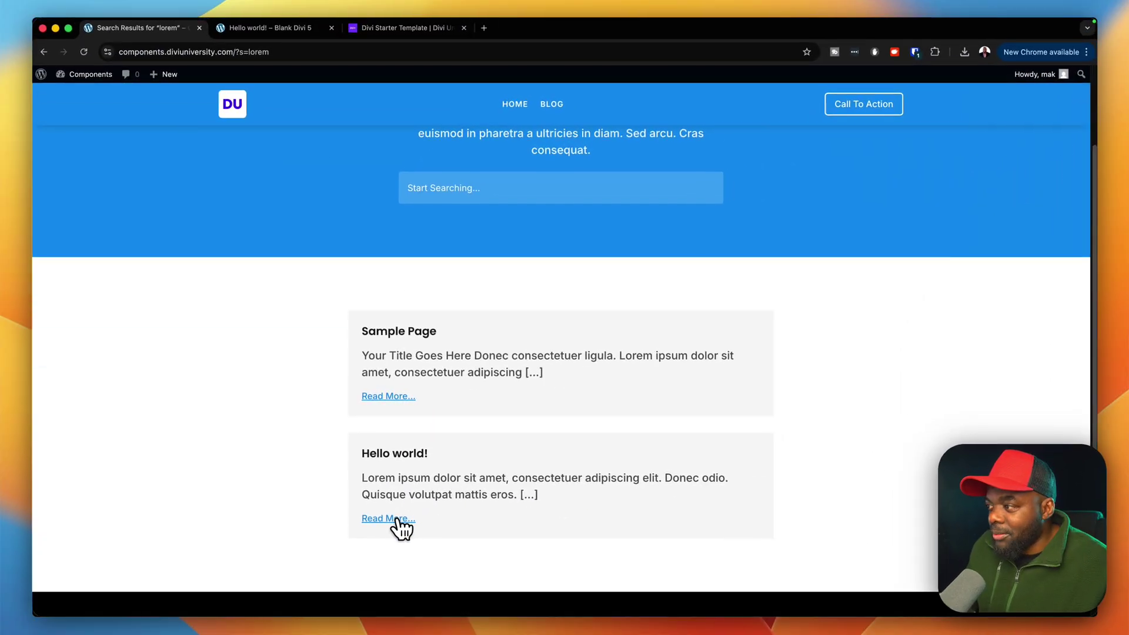
pyautogui.click(397, 519)
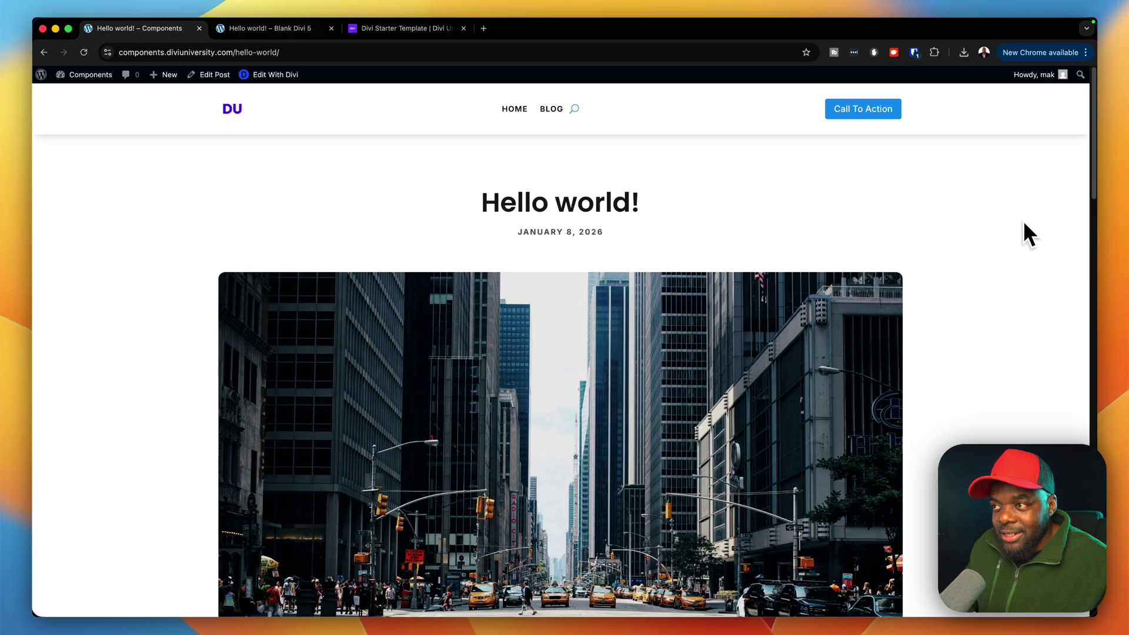
pyautogui.scroll(-2, 1019, 235)
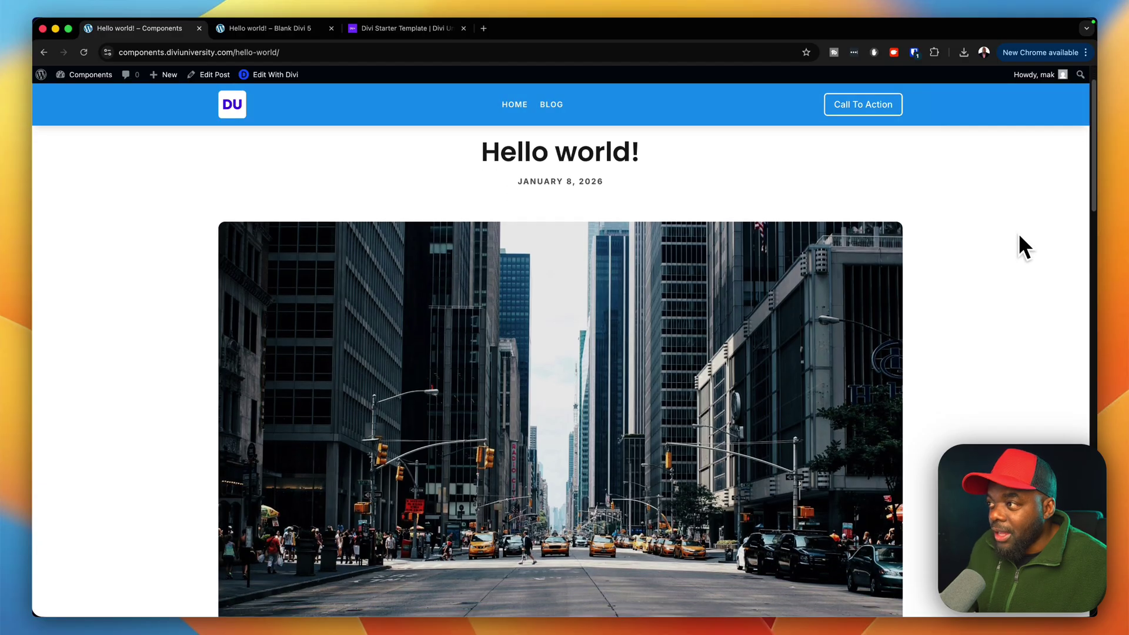
pyautogui.scroll(2, 1019, 233)
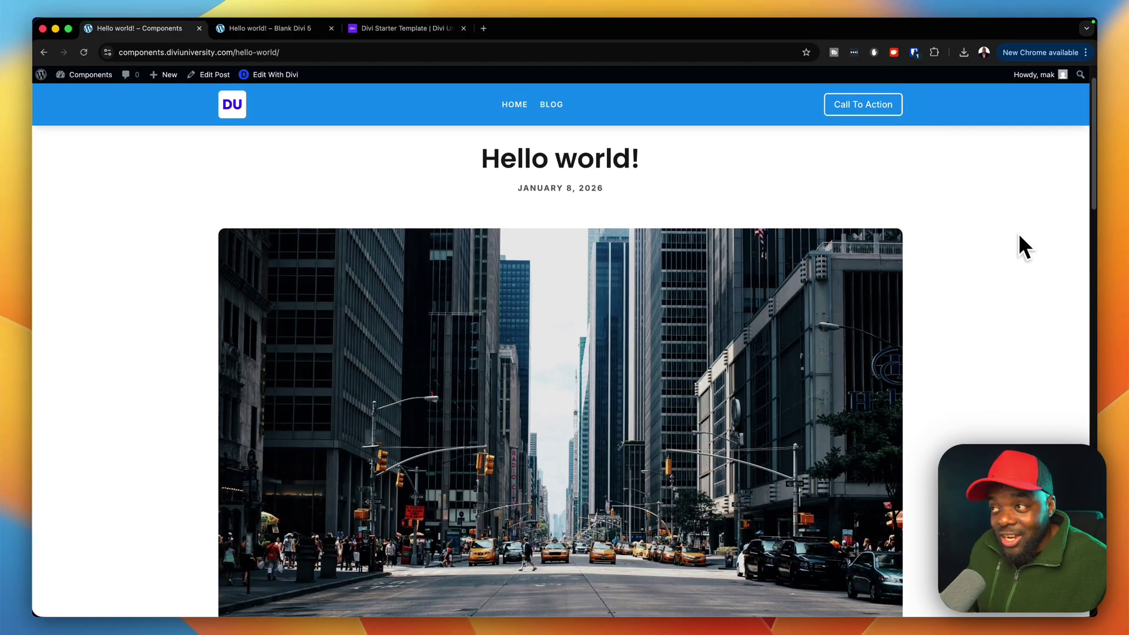
pyautogui.scroll(-1, 1019, 233)
pyautogui.scroll(1, 1019, 233)
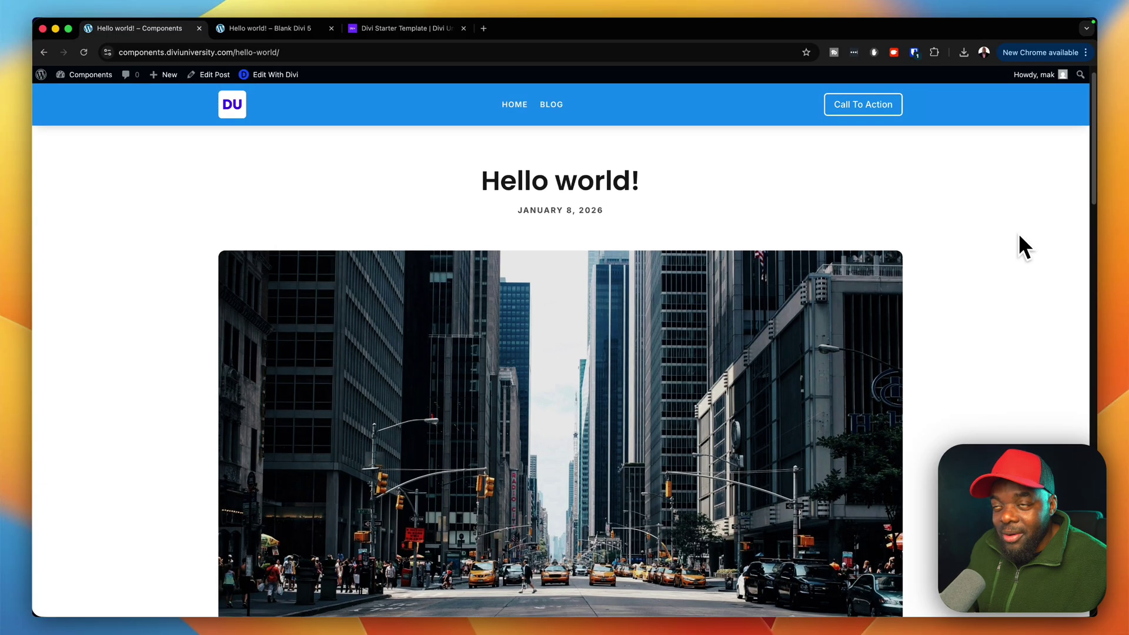
pyautogui.scroll(-2, 1019, 232)
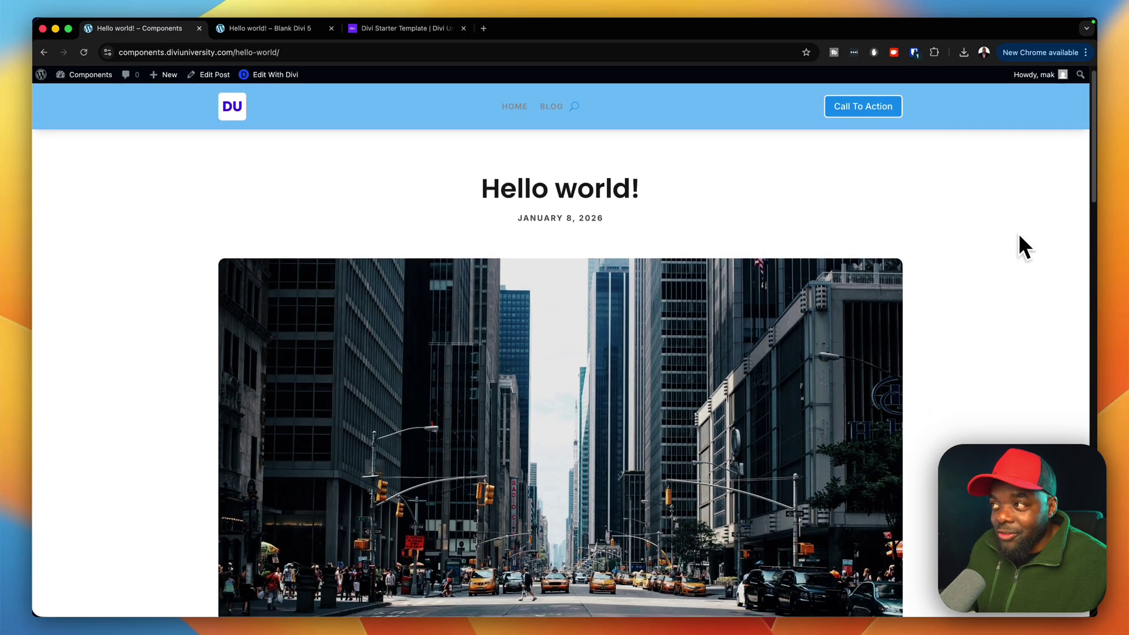
# Review the Components post's featured image, body text and post navigation through to the Related Posts section.
pyautogui.scroll(-3, 1018, 233)
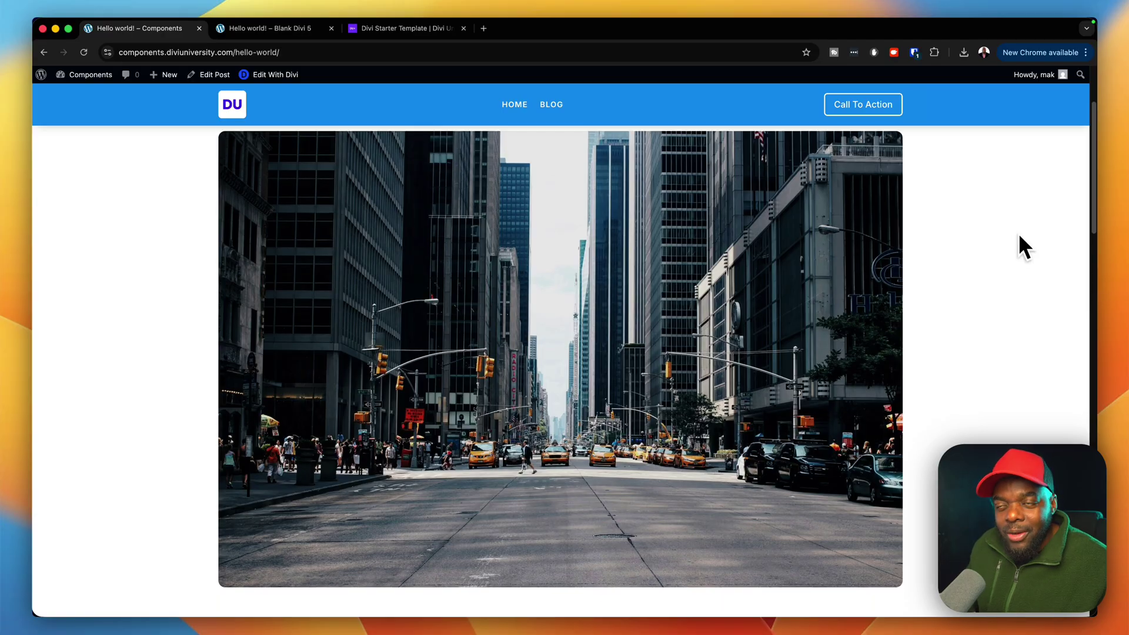
pyautogui.scroll(-2, 1019, 235)
pyautogui.scroll(-4, 1019, 233)
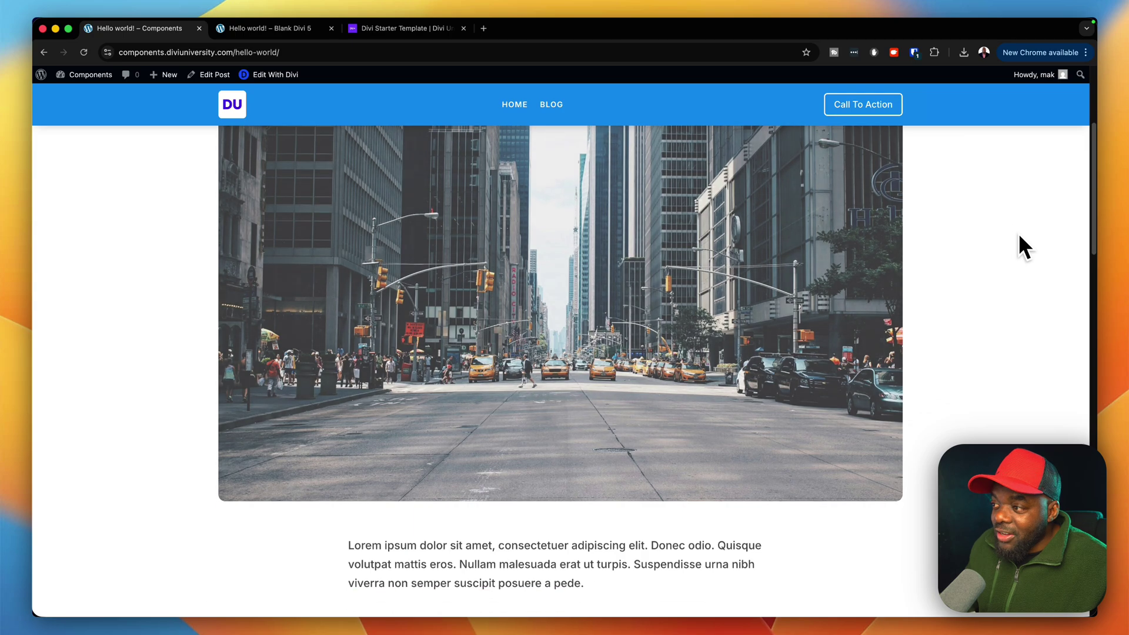
pyautogui.scroll(-4, 1018, 233)
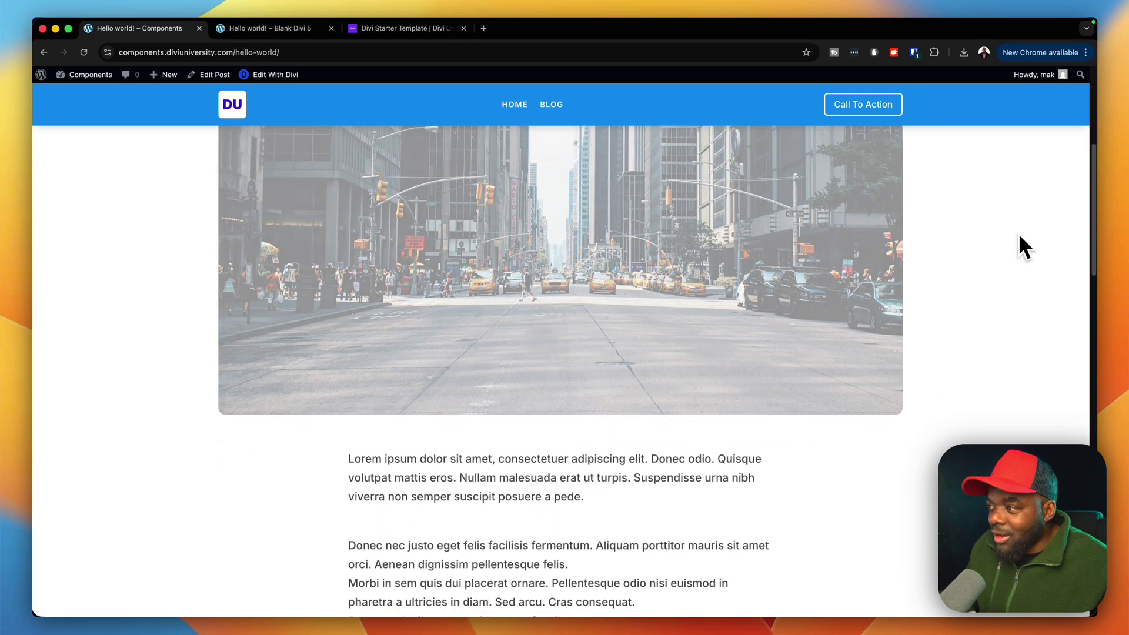
pyautogui.scroll(-6, 1019, 233)
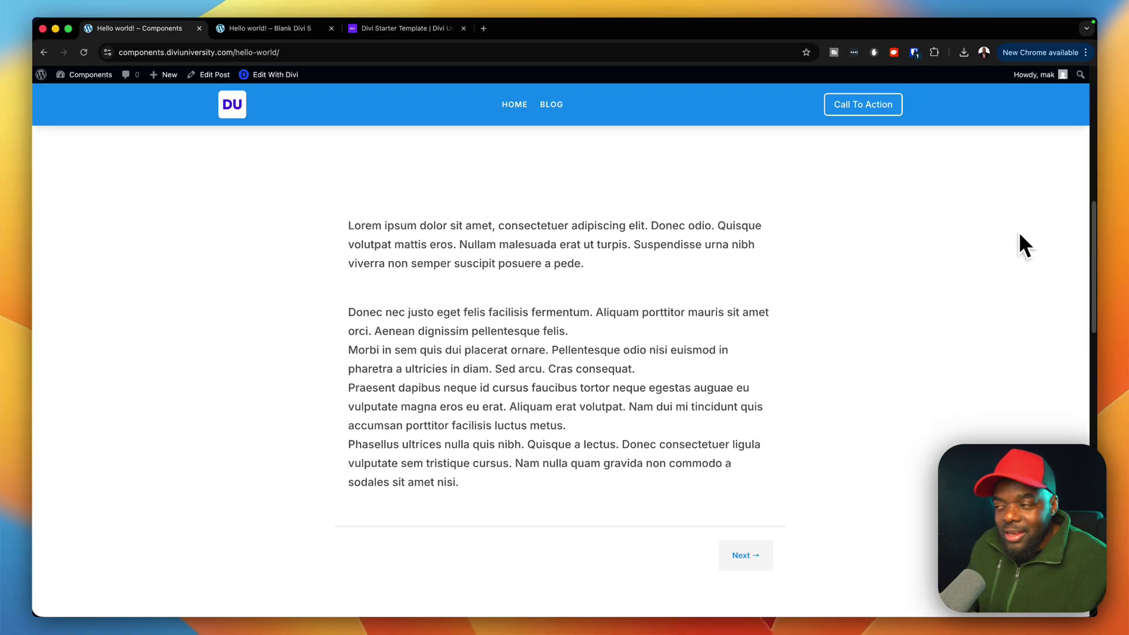
pyautogui.scroll(-18, 1019, 235)
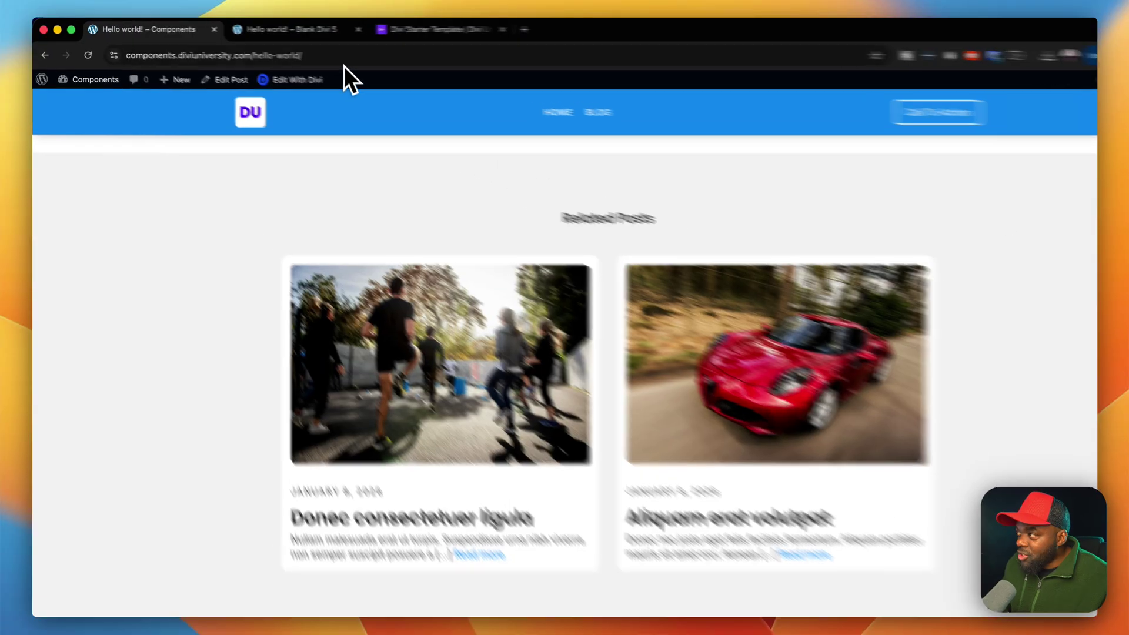
# Check the Blank Divi 5 Hello world! post's lower part and comment section for comparison.
pyautogui.click(288, 28)
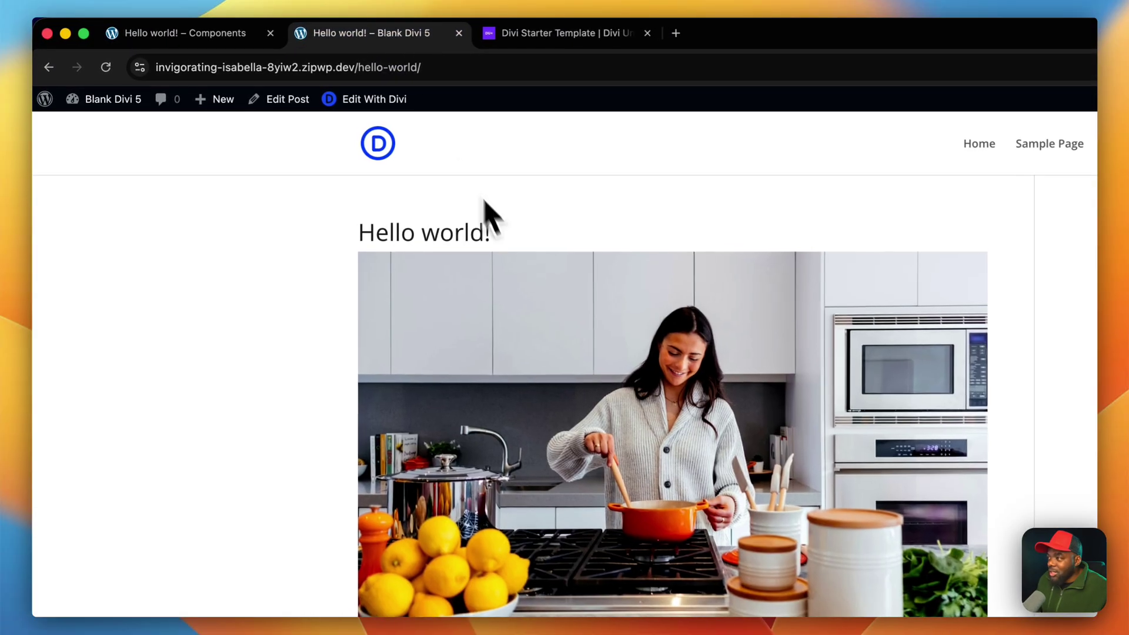
pyautogui.scroll(-15, 411, 282)
pyautogui.scroll(-5, 627, 414)
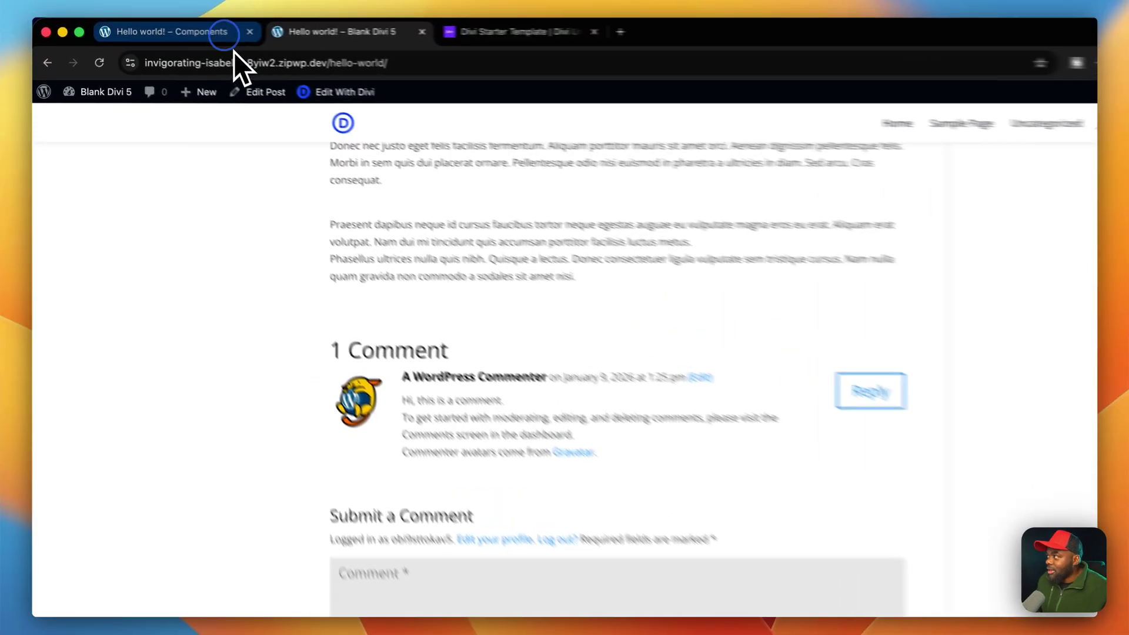
# Return to the Components Hello world! post and enter a few test characters in its comment field.
pyautogui.click(170, 30)
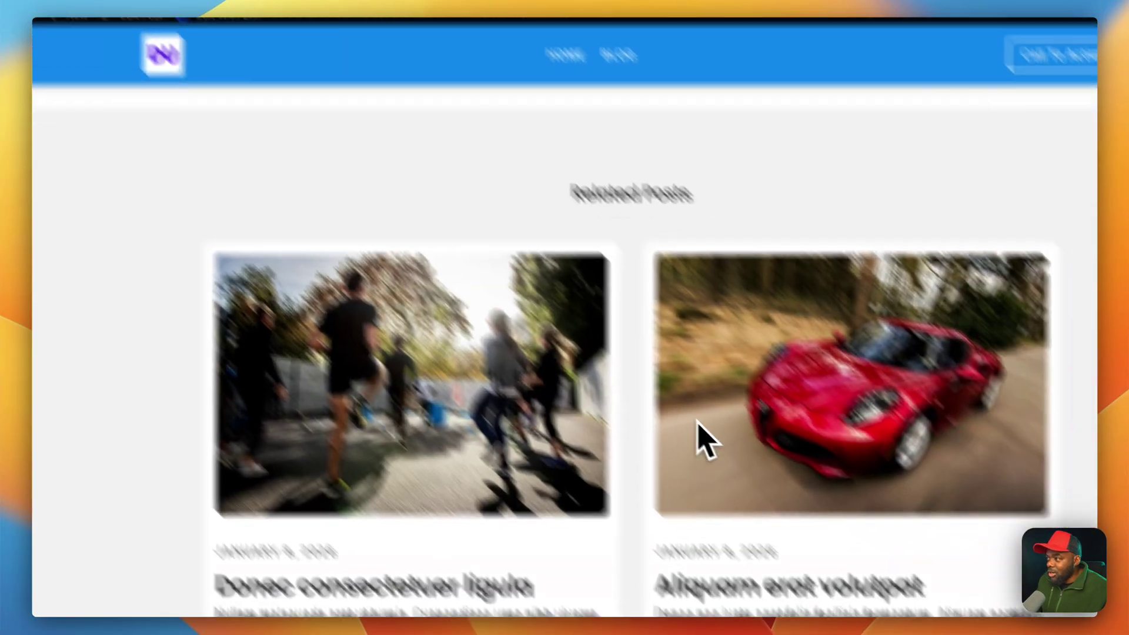
pyautogui.scroll(-10, 747, 429)
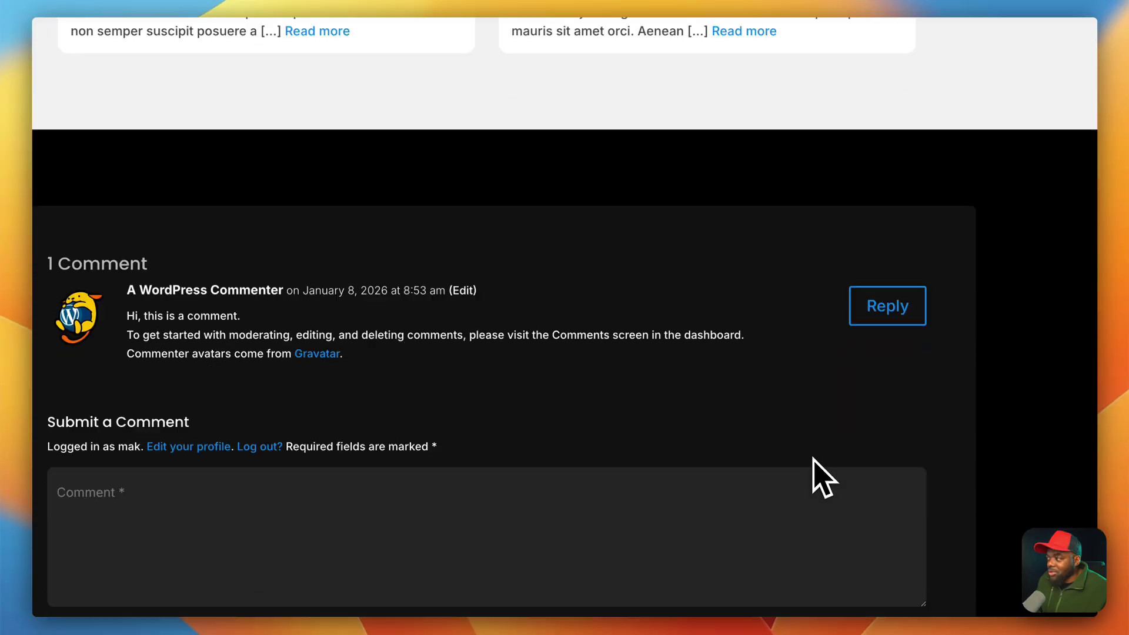
pyautogui.scroll(-1, 824, 477)
pyautogui.click(450, 441)
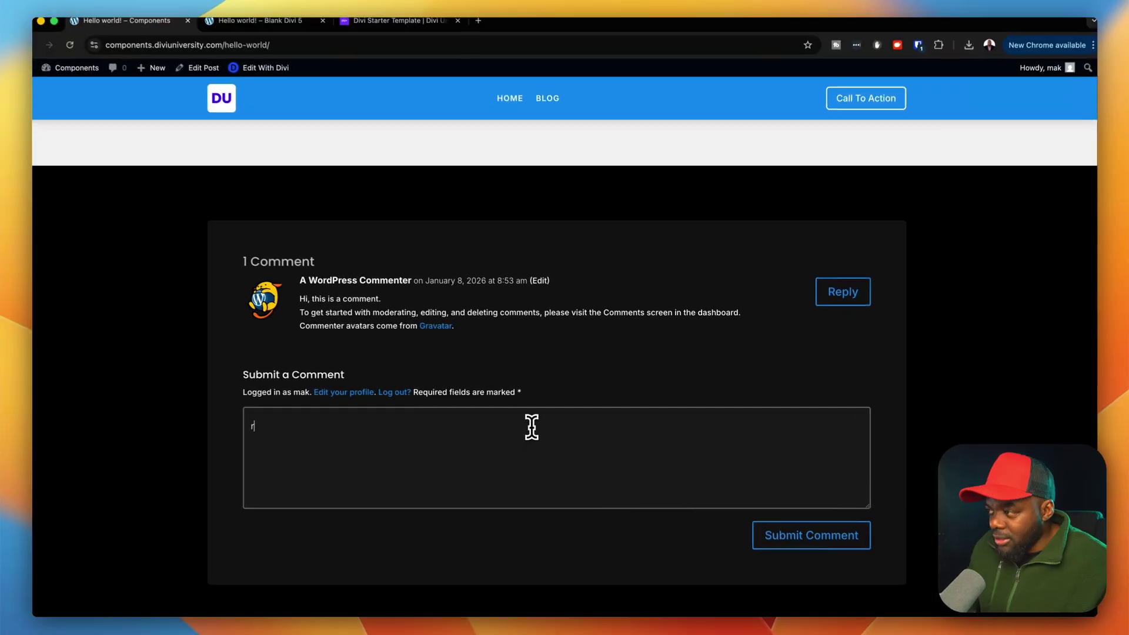
pyautogui.write('rtr')
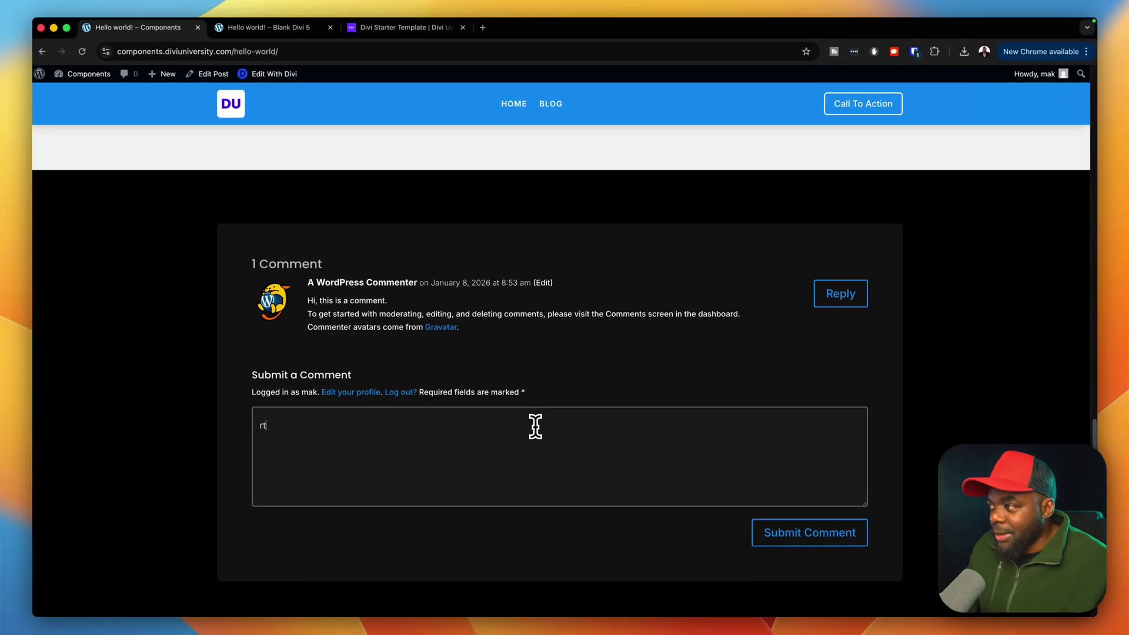
# Clear the test characters from the comment field and review the Components post from its footer back up to the title.
pyautogui.press('BackSpace')
pyautogui.press('BackSpace')
pyautogui.press('BackSpace')
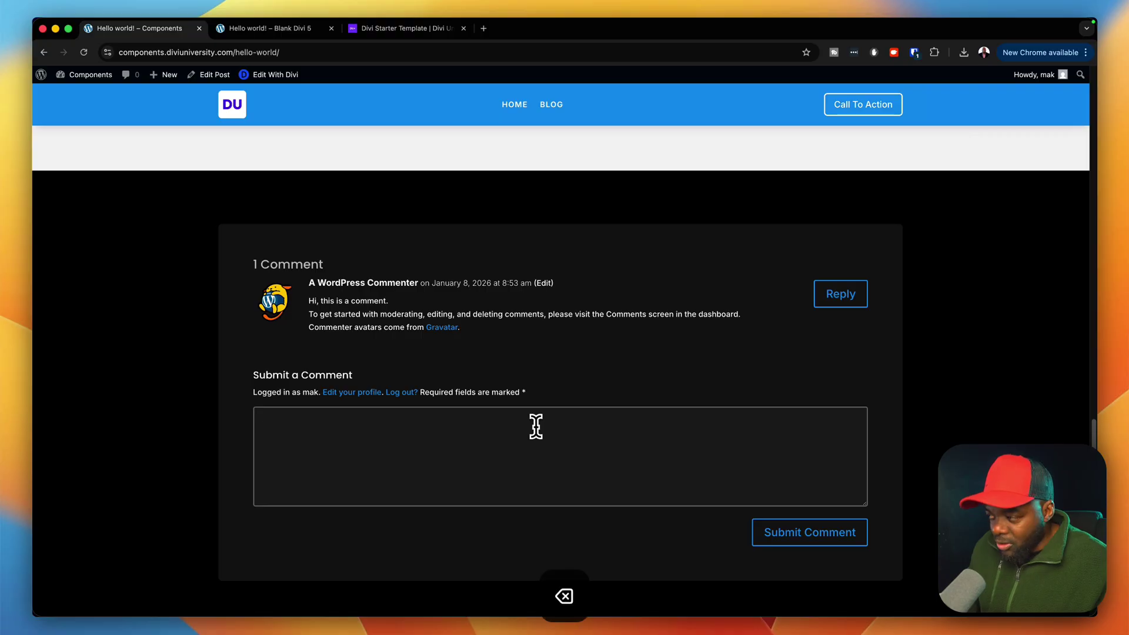
pyautogui.scroll(-5, 559, 429)
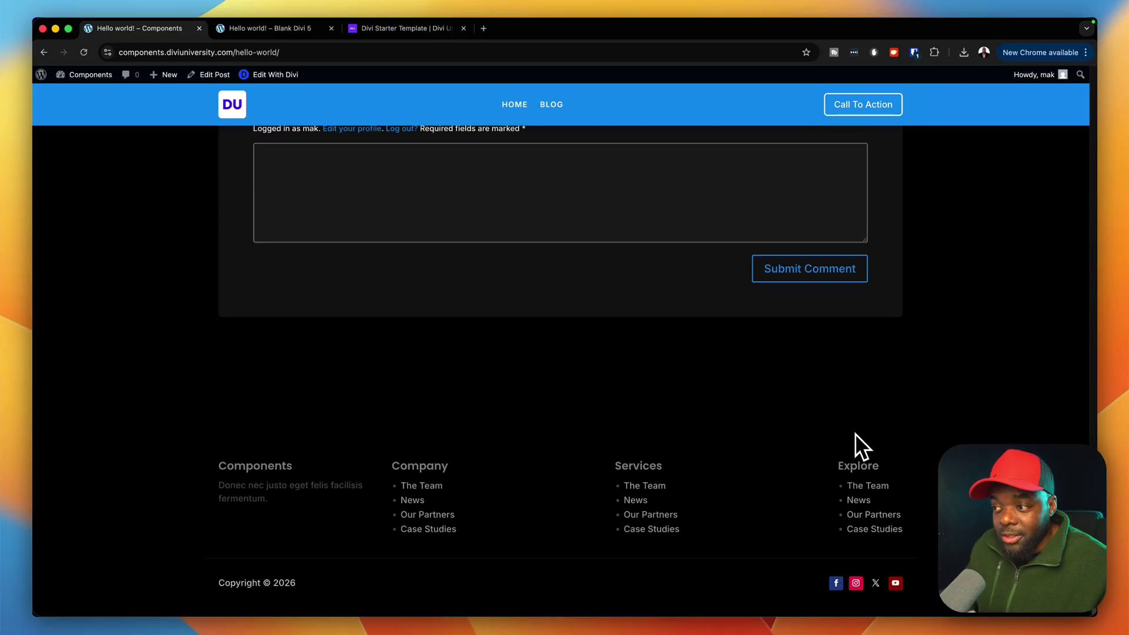
pyautogui.scroll(10, 855, 433)
pyautogui.scroll(15, 855, 432)
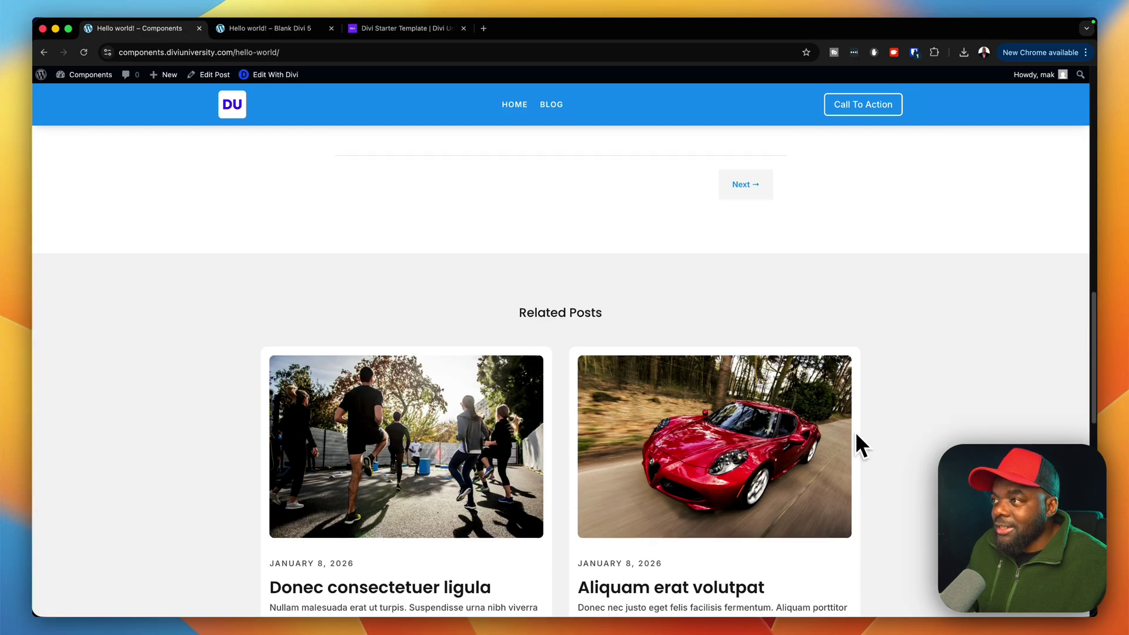
pyautogui.scroll(5, 855, 429)
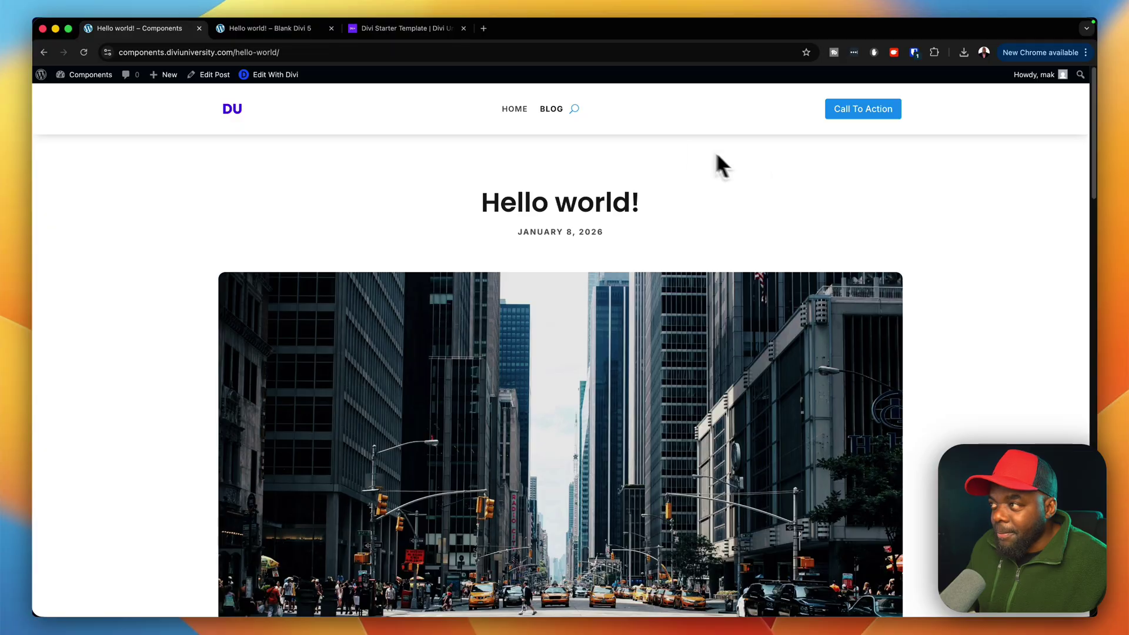
# Glance at the Blank Divi 5 post again, and open the Components Blog page to review its hero section and post grid.
pyautogui.click(309, 28)
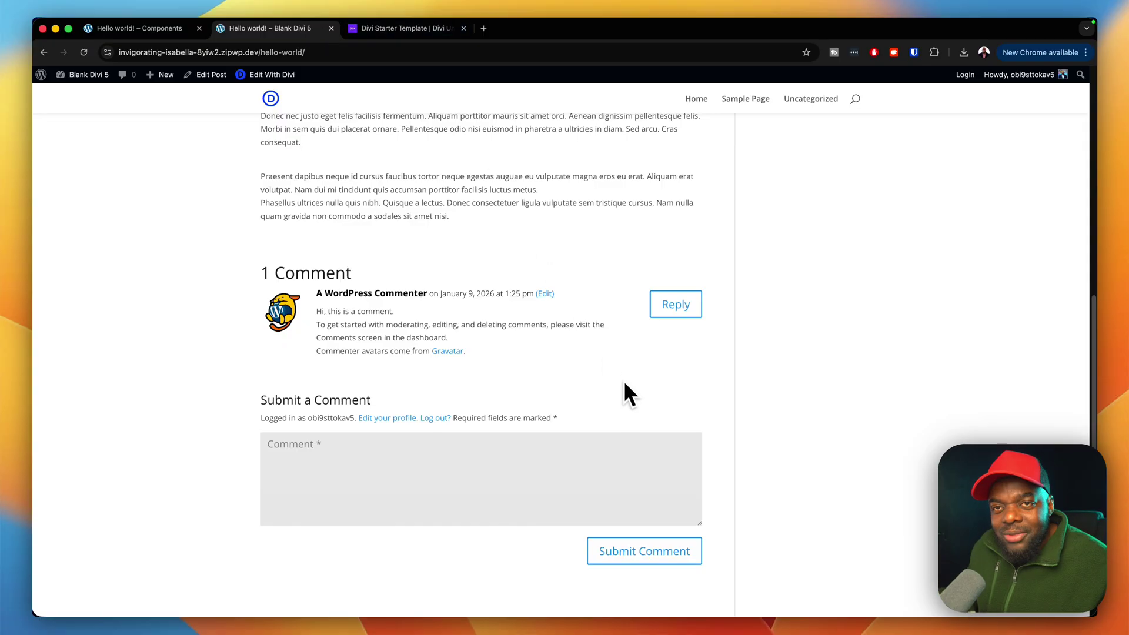
pyautogui.click(141, 29)
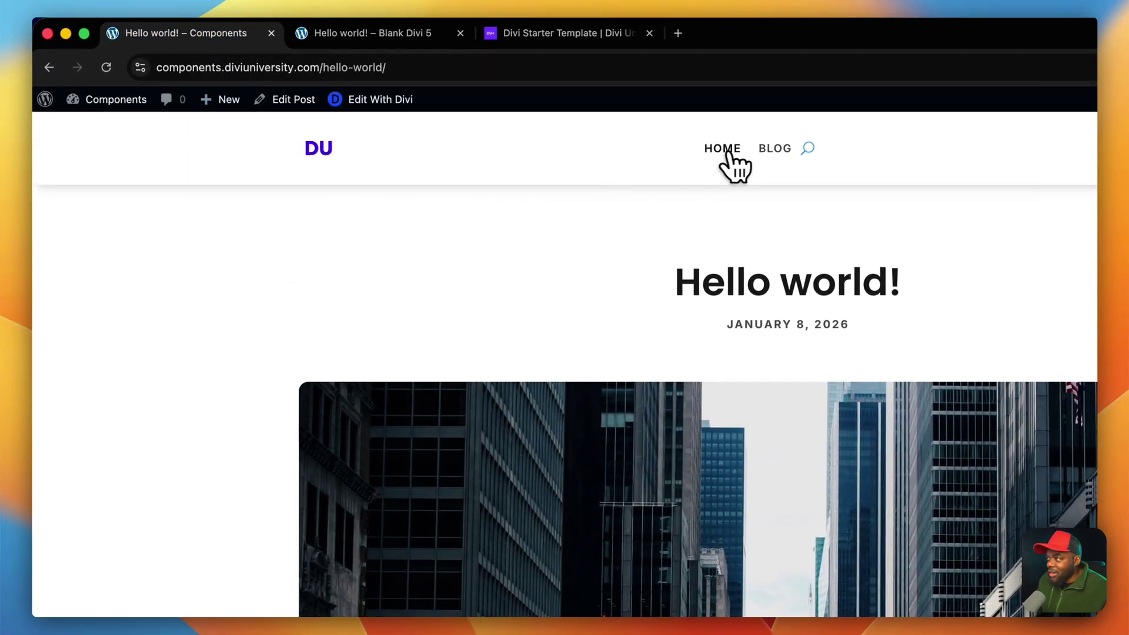
pyautogui.click(775, 148)
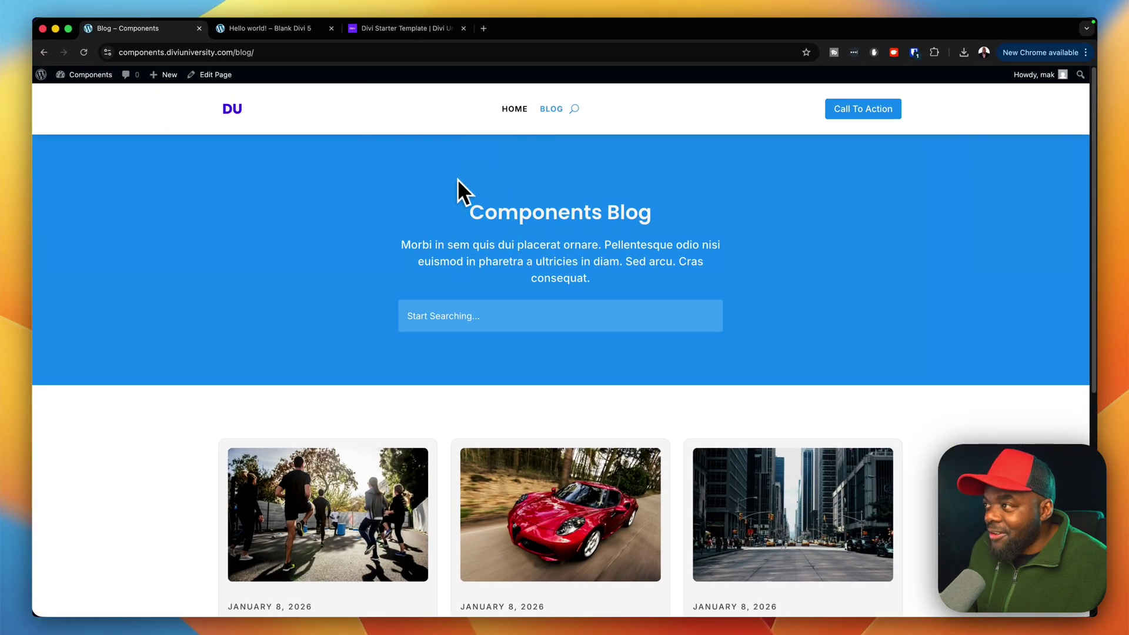
pyautogui.scroll(-4, 791, 329)
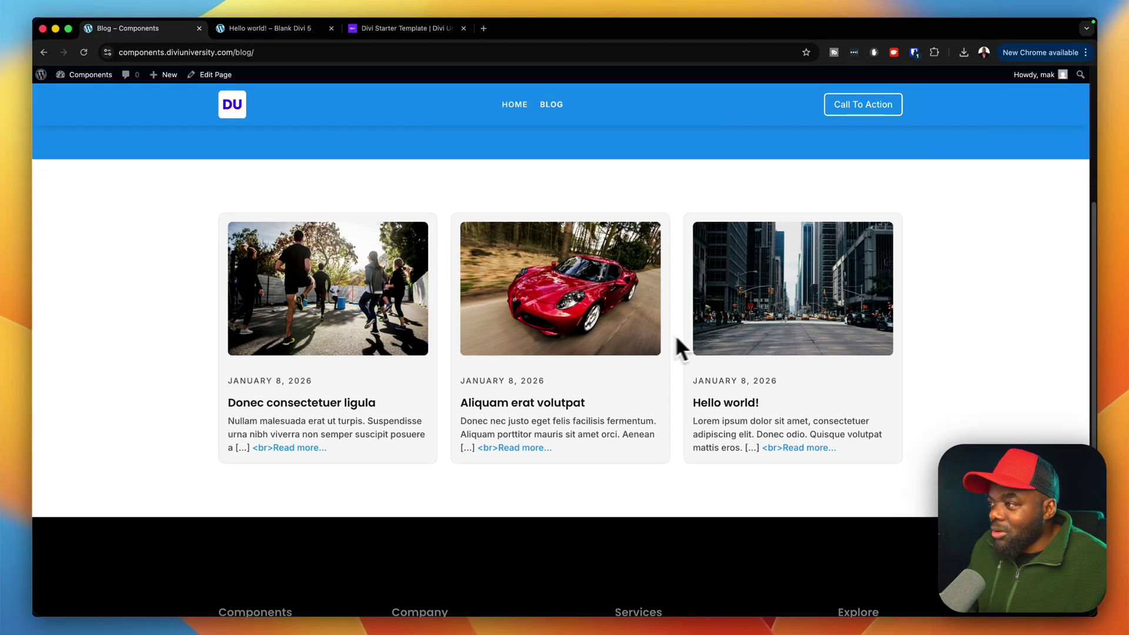
pyautogui.scroll(4, 788, 330)
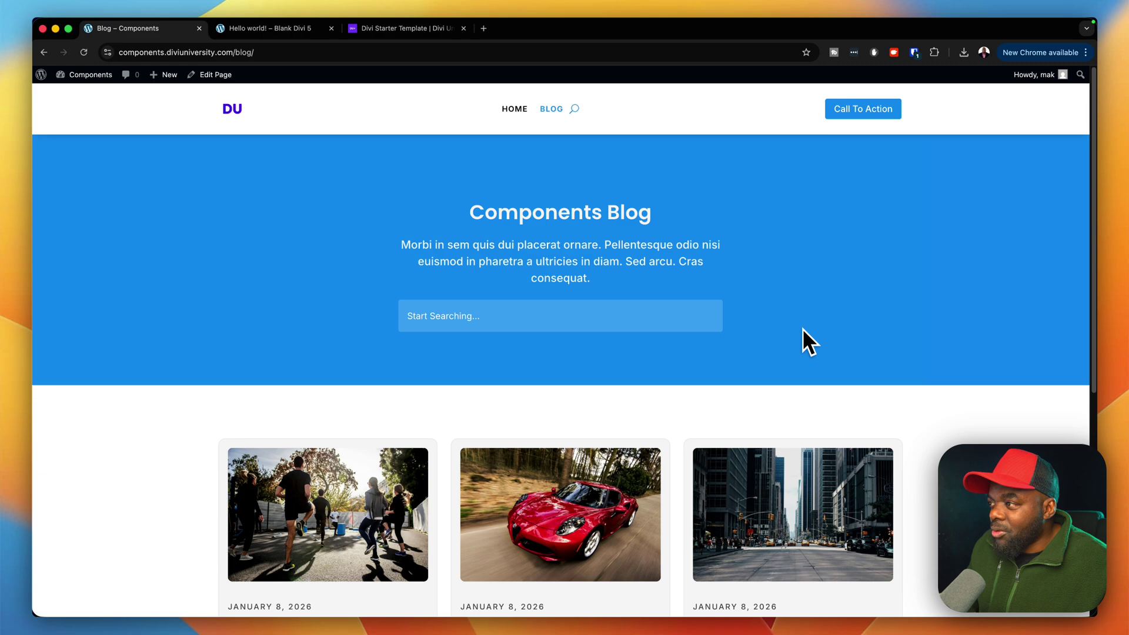
# Search the Components blog for "lorem" and review the styled search results page.
pyautogui.click(624, 318)
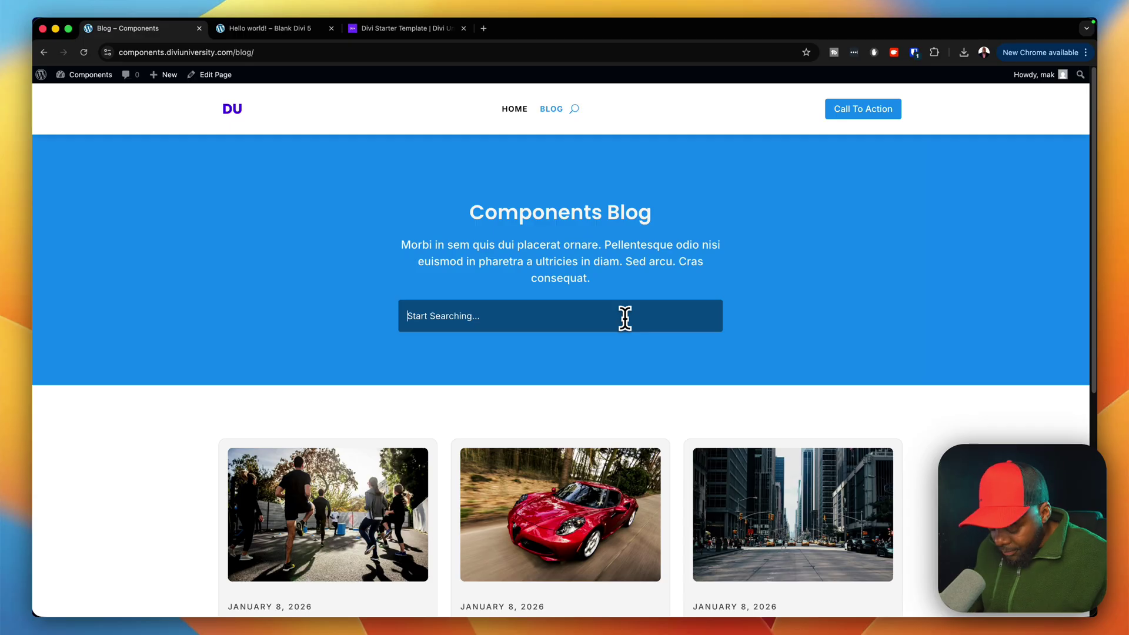
pyautogui.write('lorem')
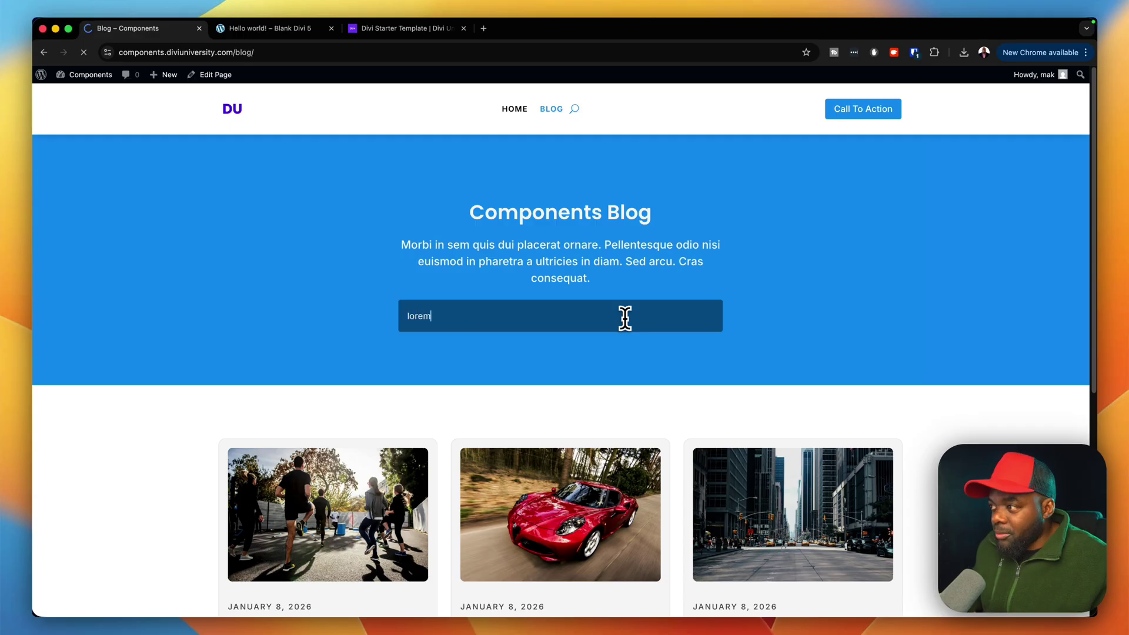
pyautogui.press('Return')
pyautogui.scroll(-5, 697, 356)
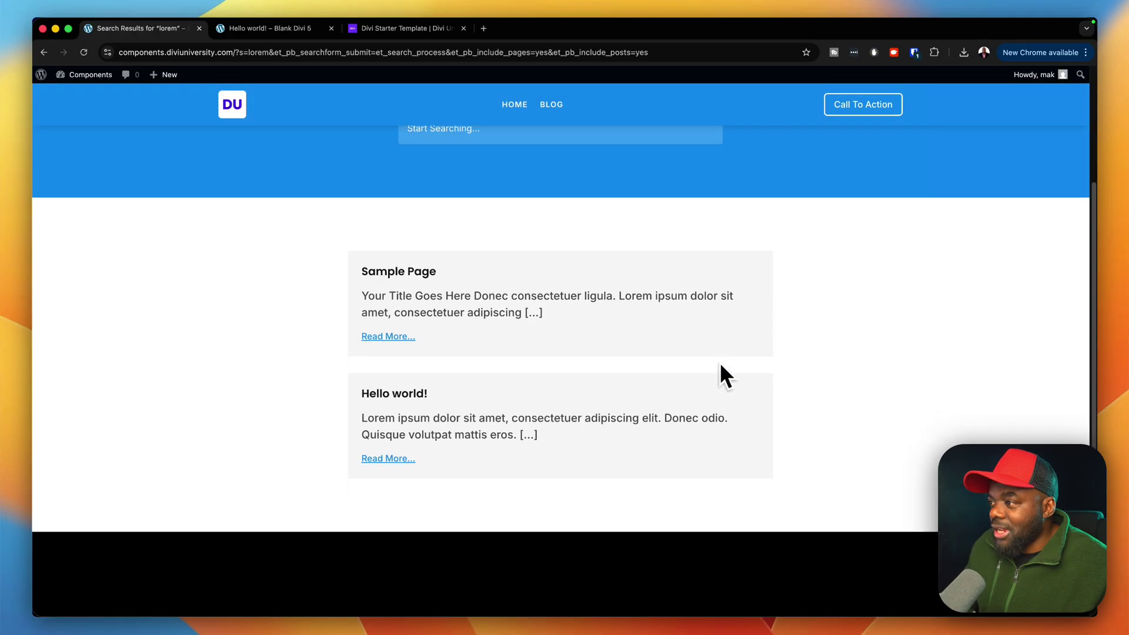
pyautogui.scroll(5, 723, 361)
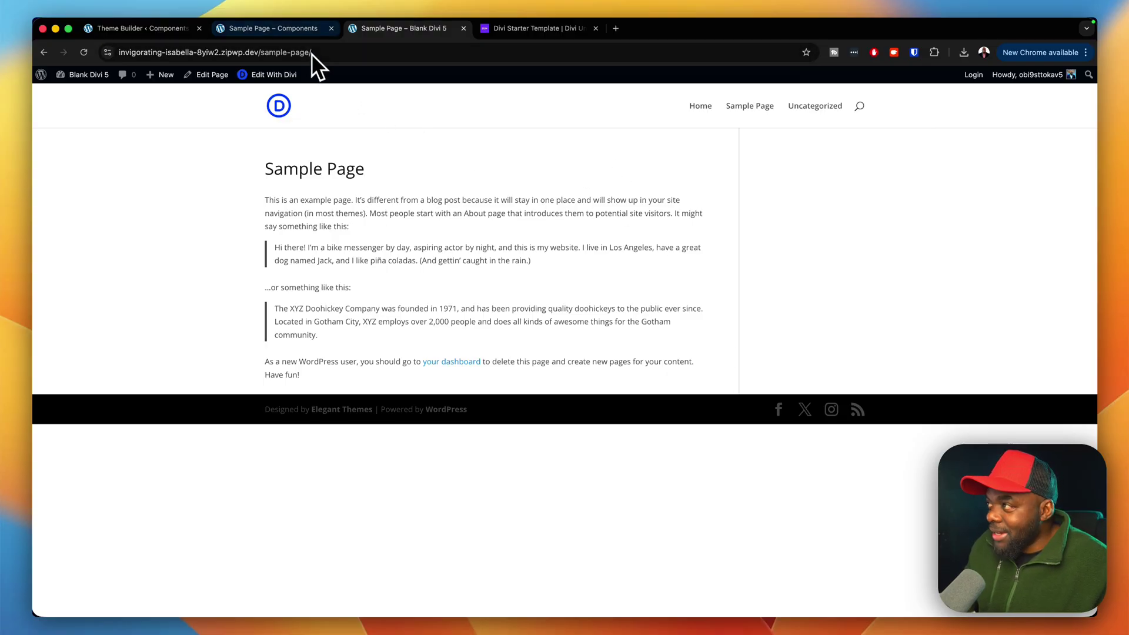
# View the Sample Page on the Components site, examining its title banner, body content and footer.
pyautogui.click(297, 28)
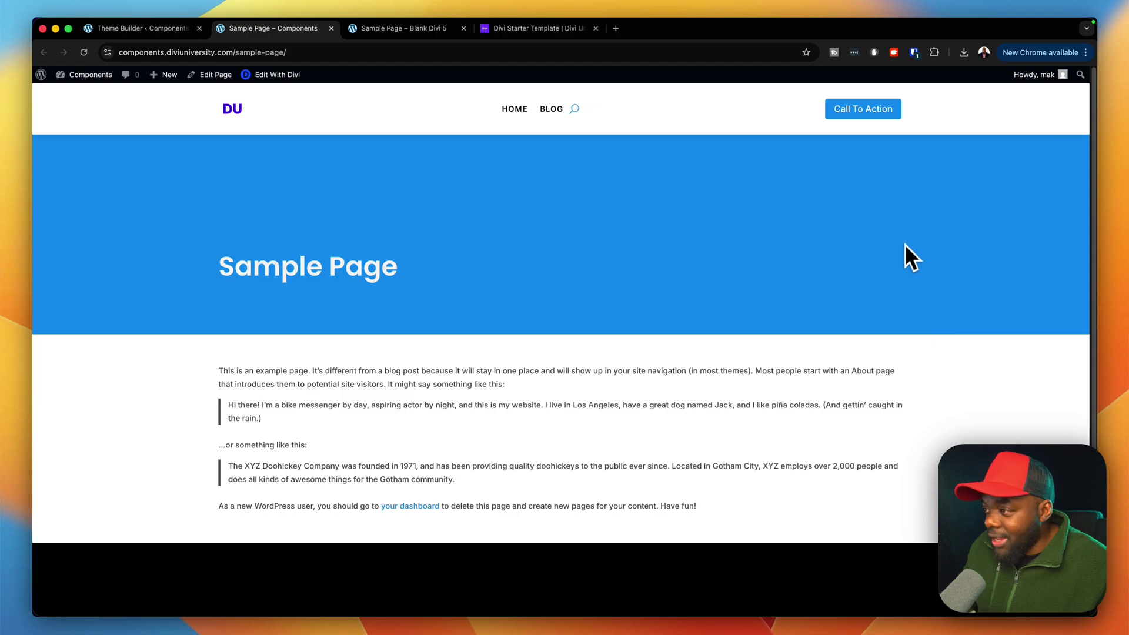
pyautogui.scroll(-2, 882, 374)
pyautogui.scroll(-2, 584, 293)
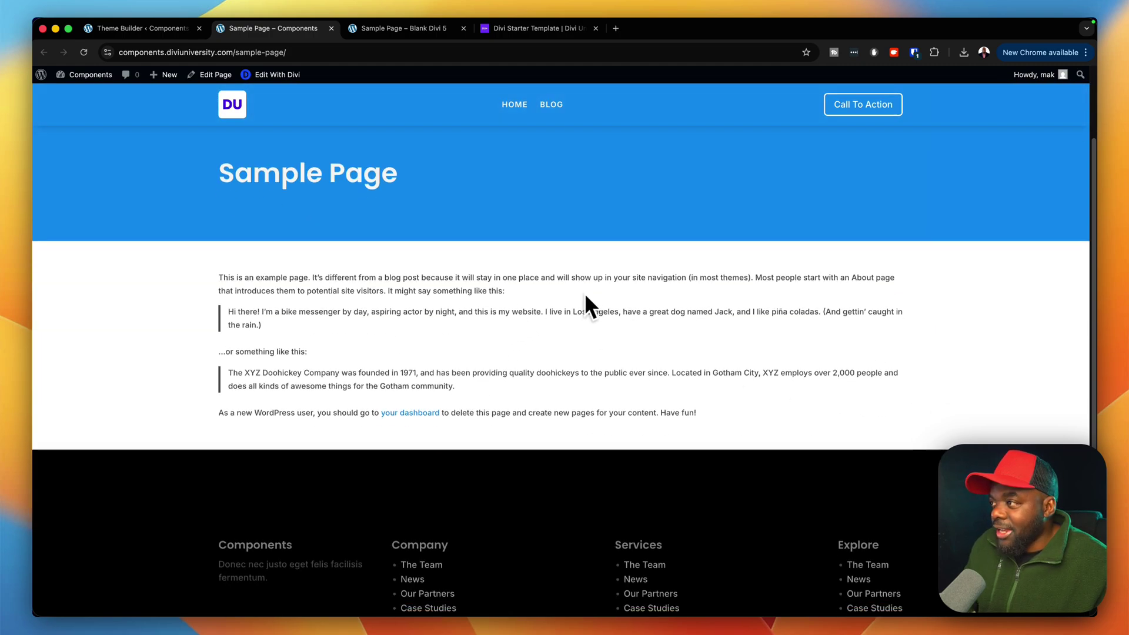
pyautogui.scroll(5, 602, 291)
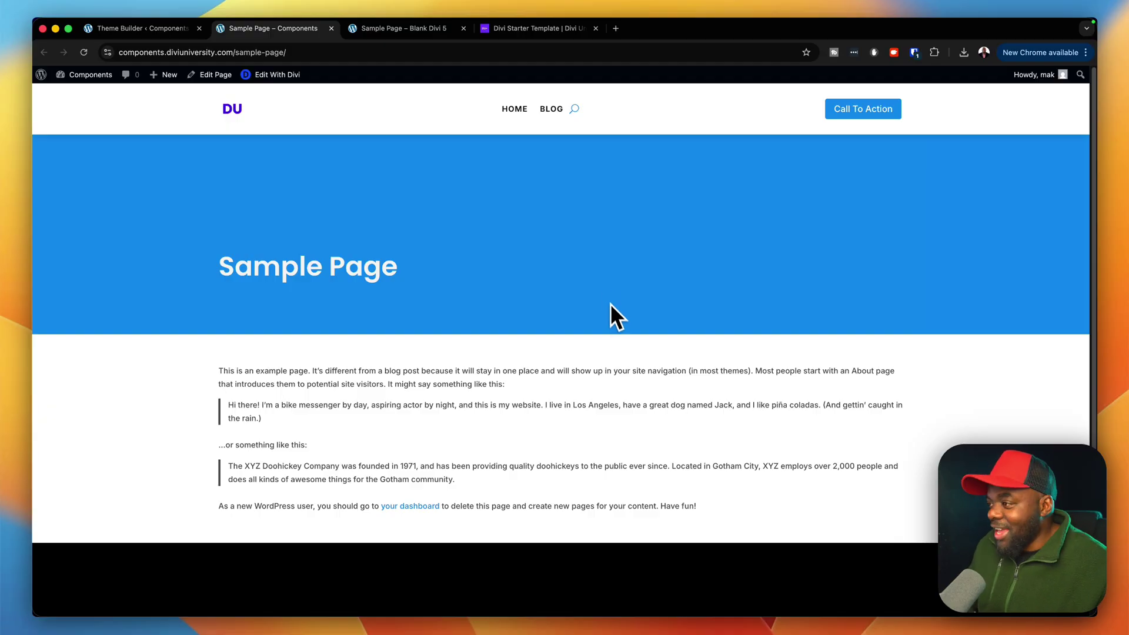
# Load the nonexistent address ending in /sample-pagey on the Blank Divi 5 site to view its default not-found page.
pyautogui.hotkey('ctrl', 'Tab')
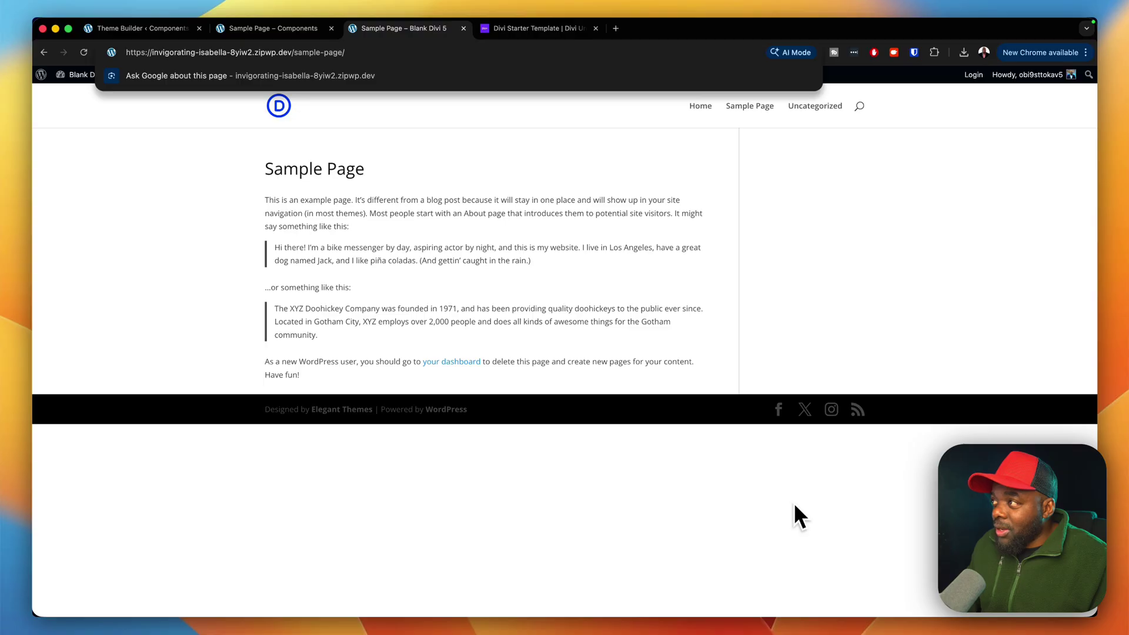
pyautogui.press('BackSpace')
pyautogui.write('y')
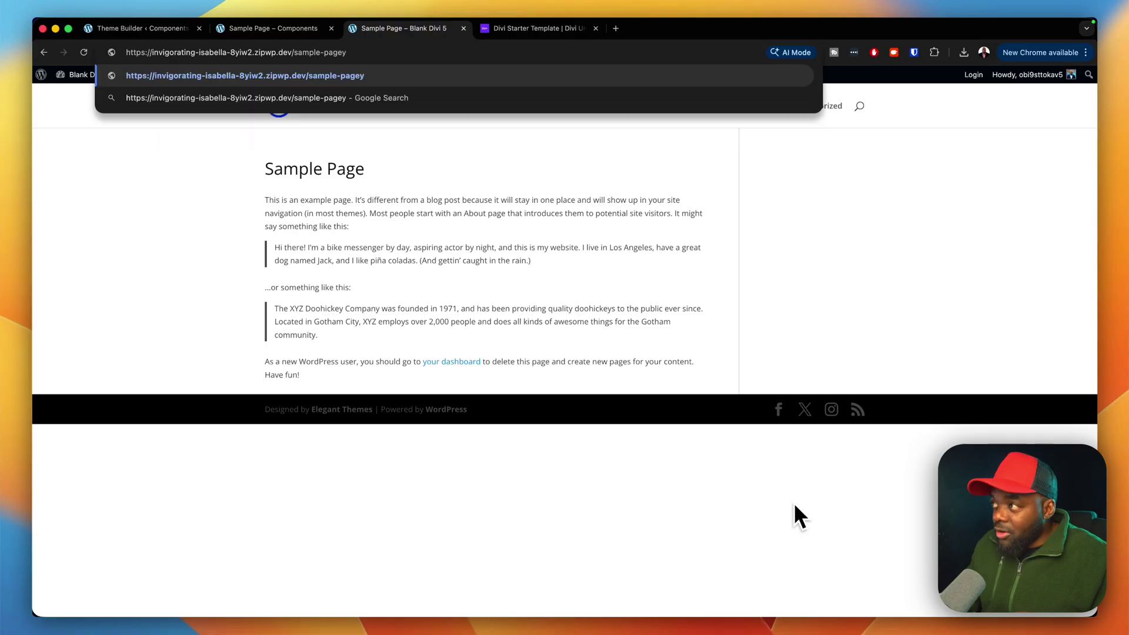
pyautogui.press('Return')
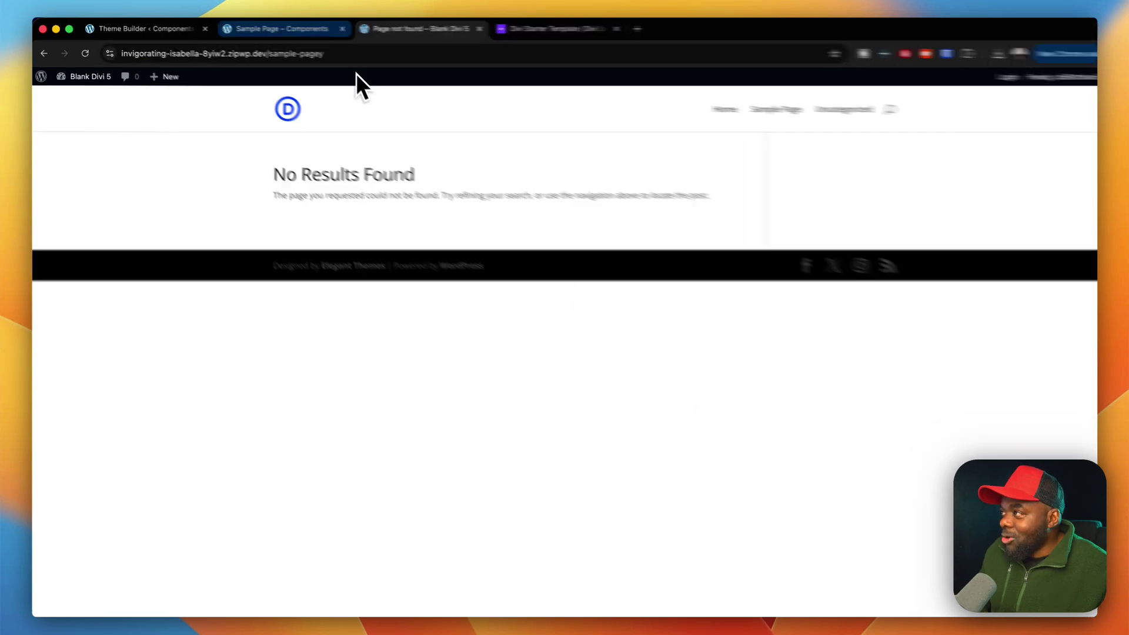
# Load the nonexistent /sample-pagey address on the Components site and compare its custom 404 page with the Blank Divi 5 one.
pyautogui.click(305, 28)
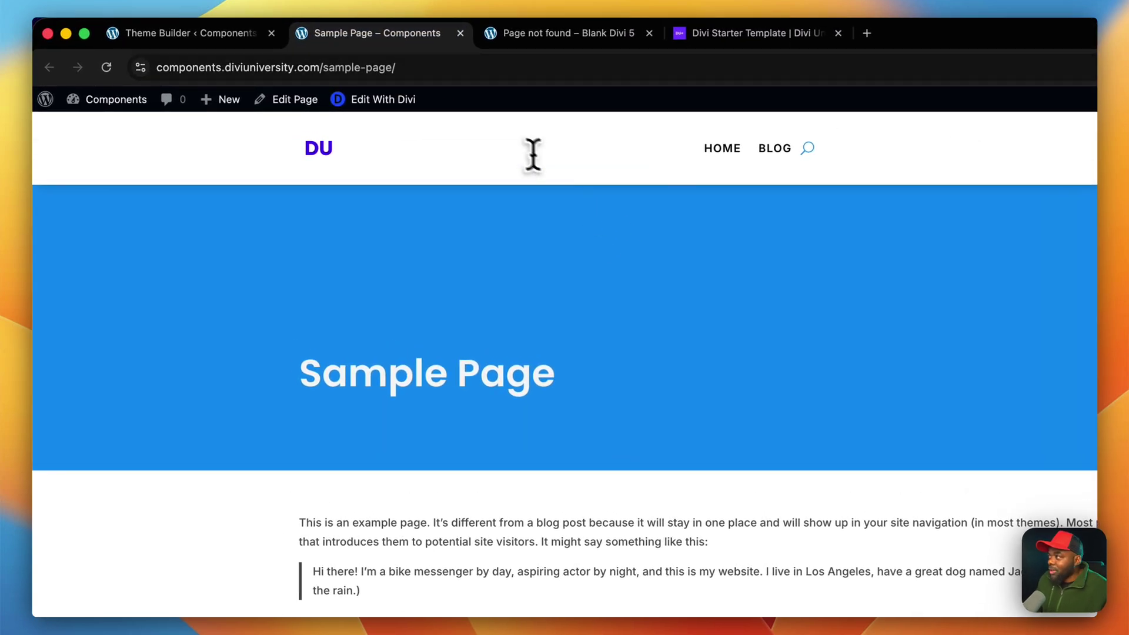
pyautogui.click(416, 66)
pyautogui.click(441, 66)
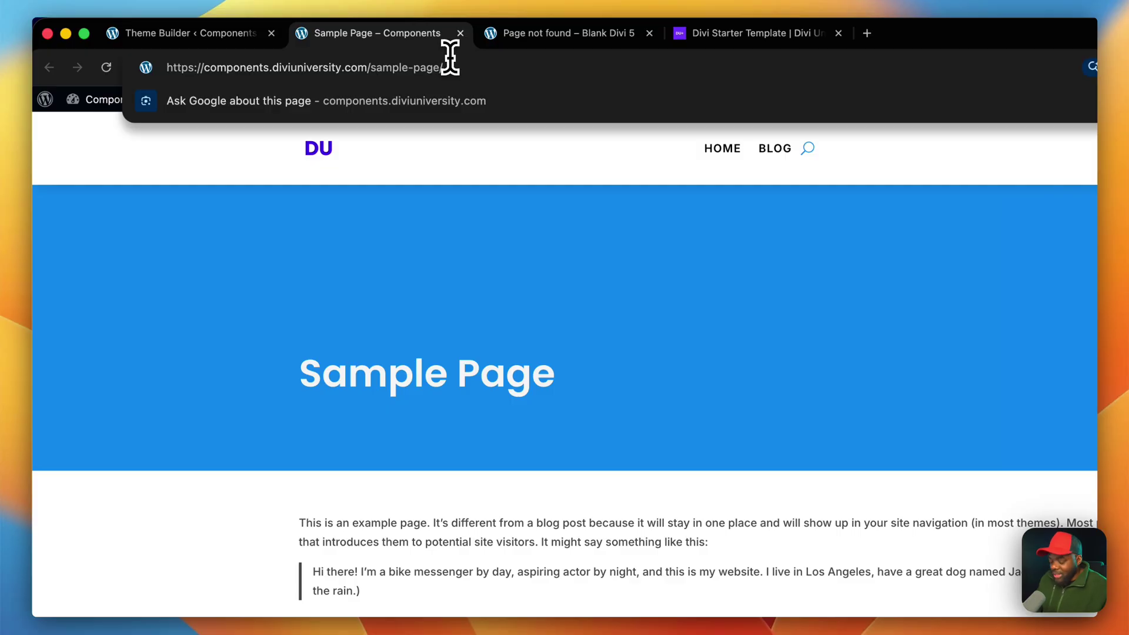
pyautogui.write('y')
pyautogui.press('Return')
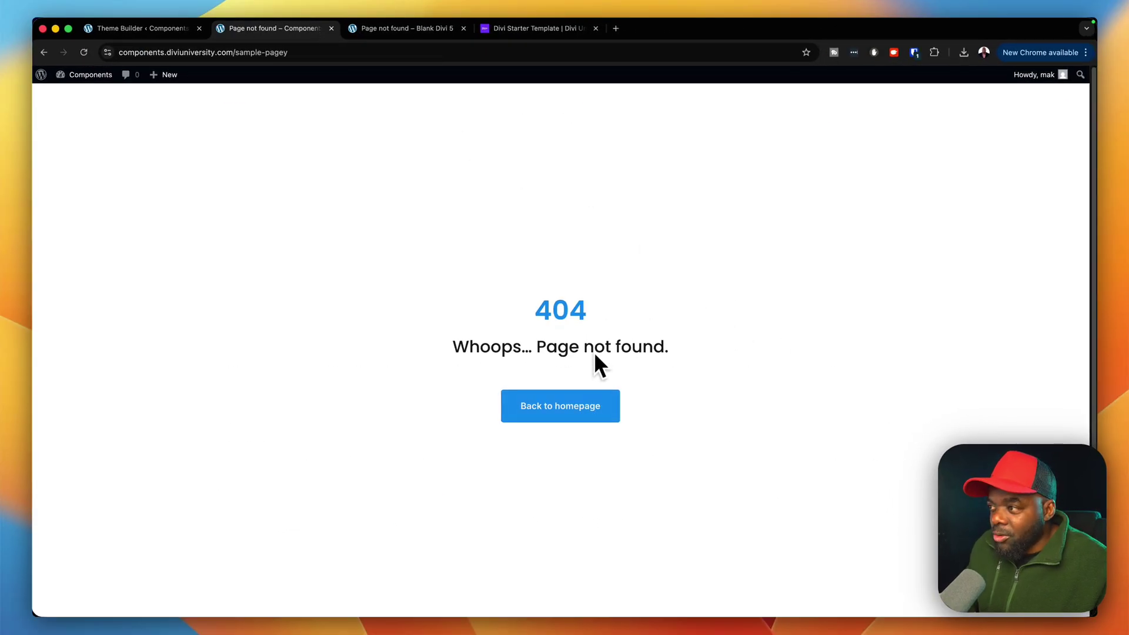
pyautogui.click(585, 400)
pyautogui.click(399, 29)
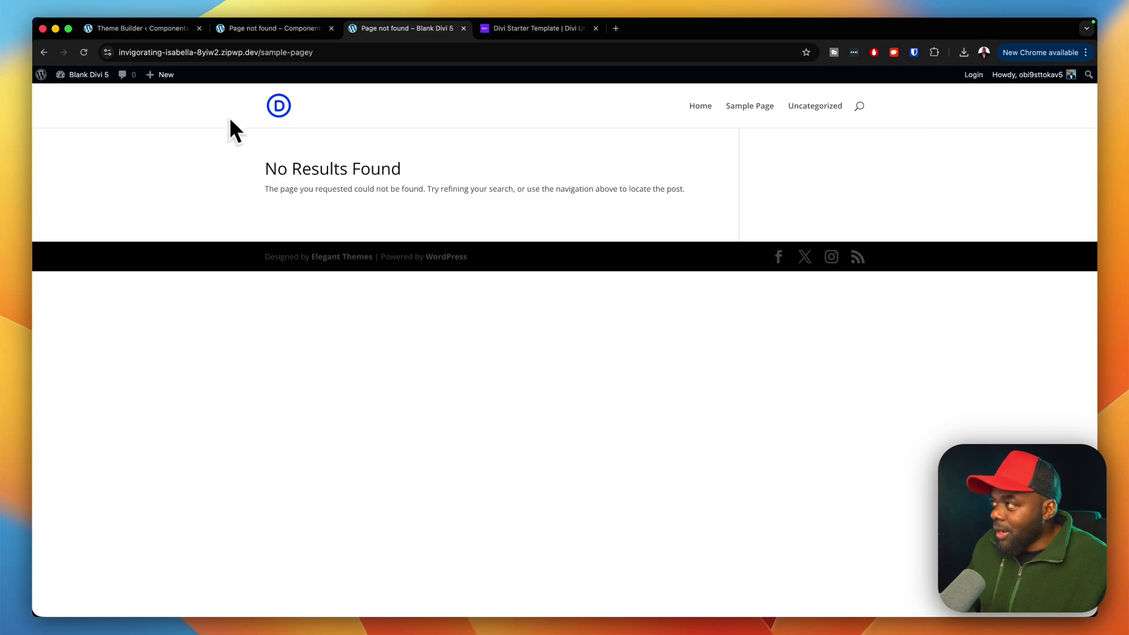
# Switch to the Components site's Divi Theme Builder and examine the set of header, body and footer templates.
pyautogui.click(175, 31)
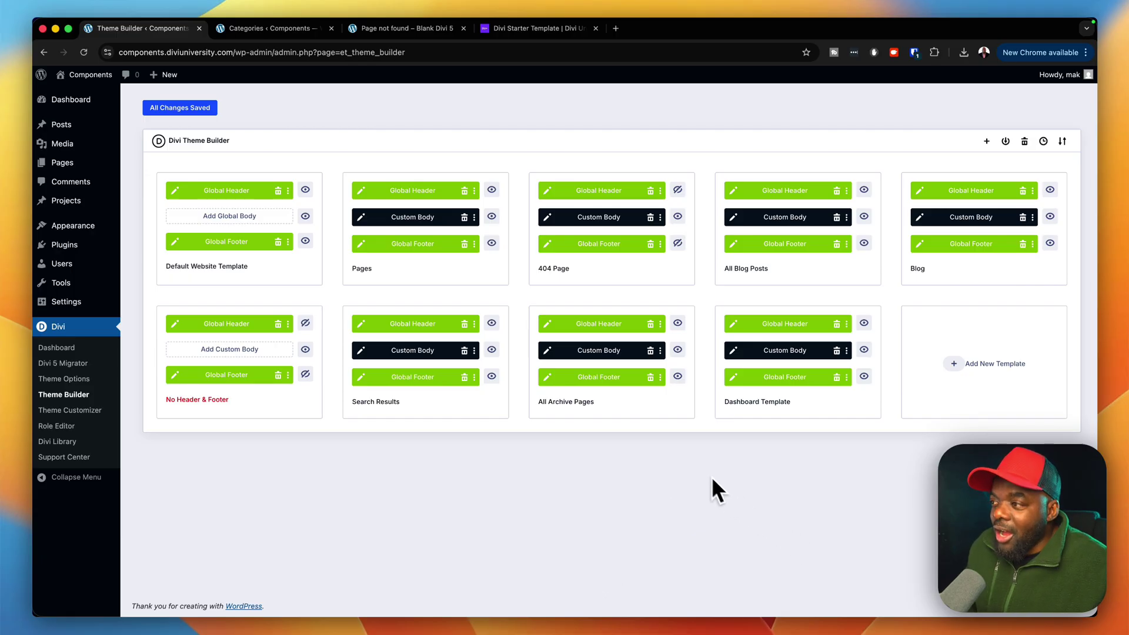
pyautogui.moveTo(638, 397)
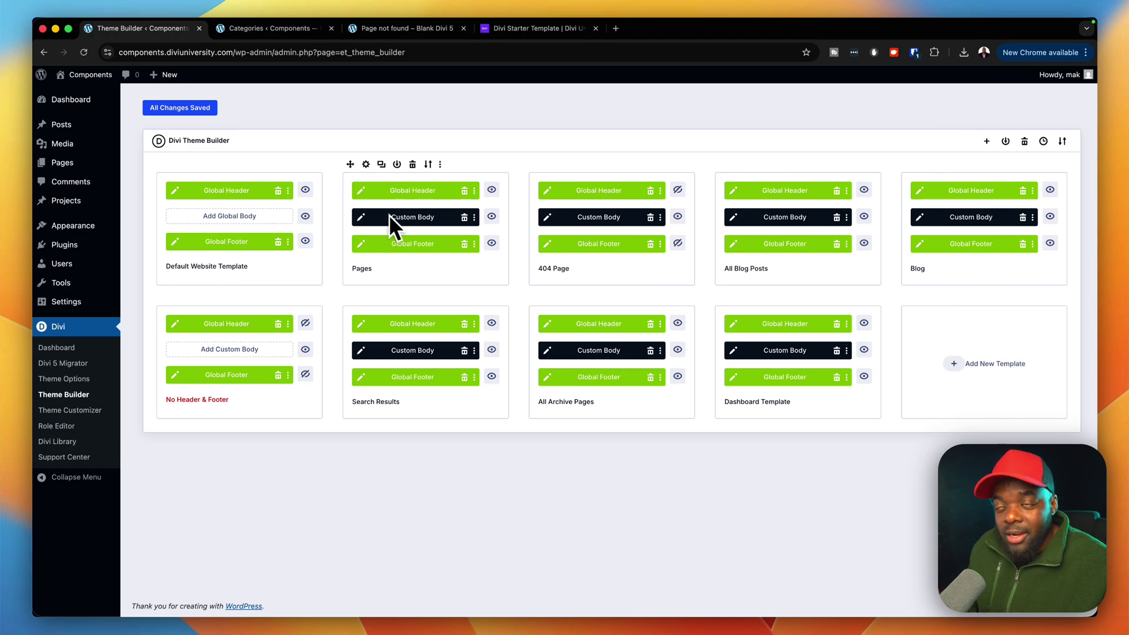
pyautogui.moveTo(100, 170)
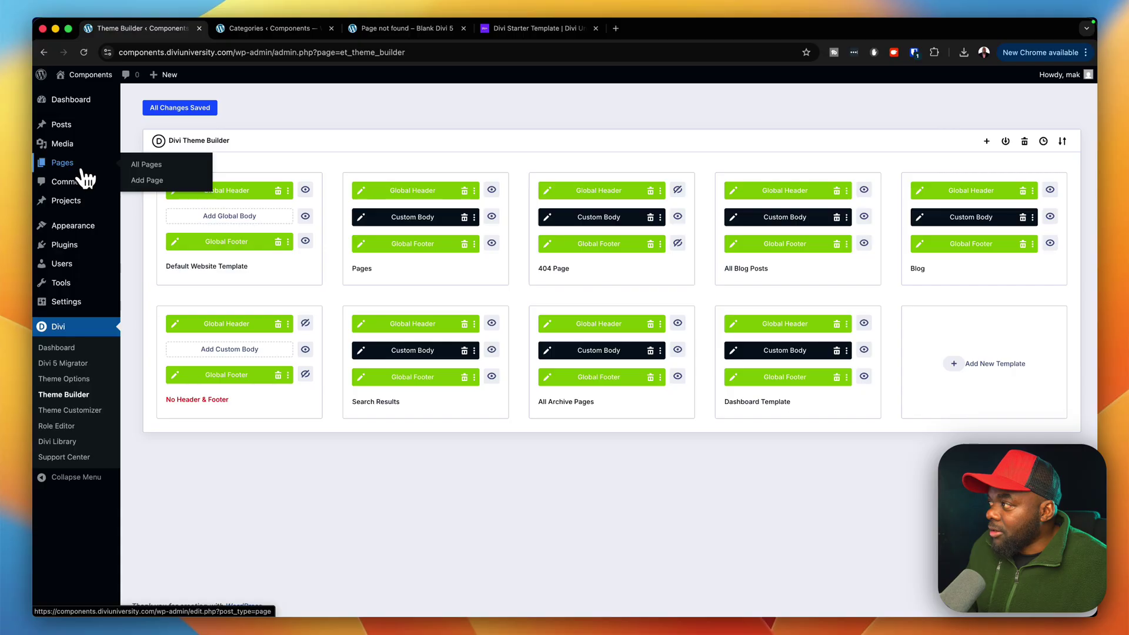
# Open the post categories and view the Latest category's archive page through its post grid.
pyautogui.moveTo(79, 130)
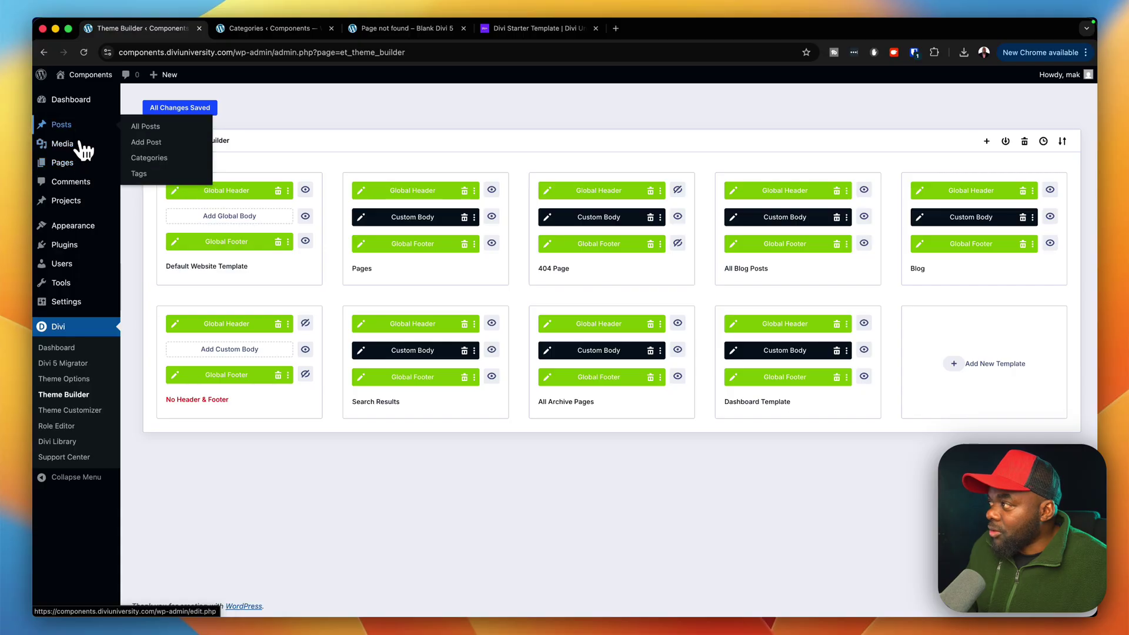
pyautogui.click(154, 159)
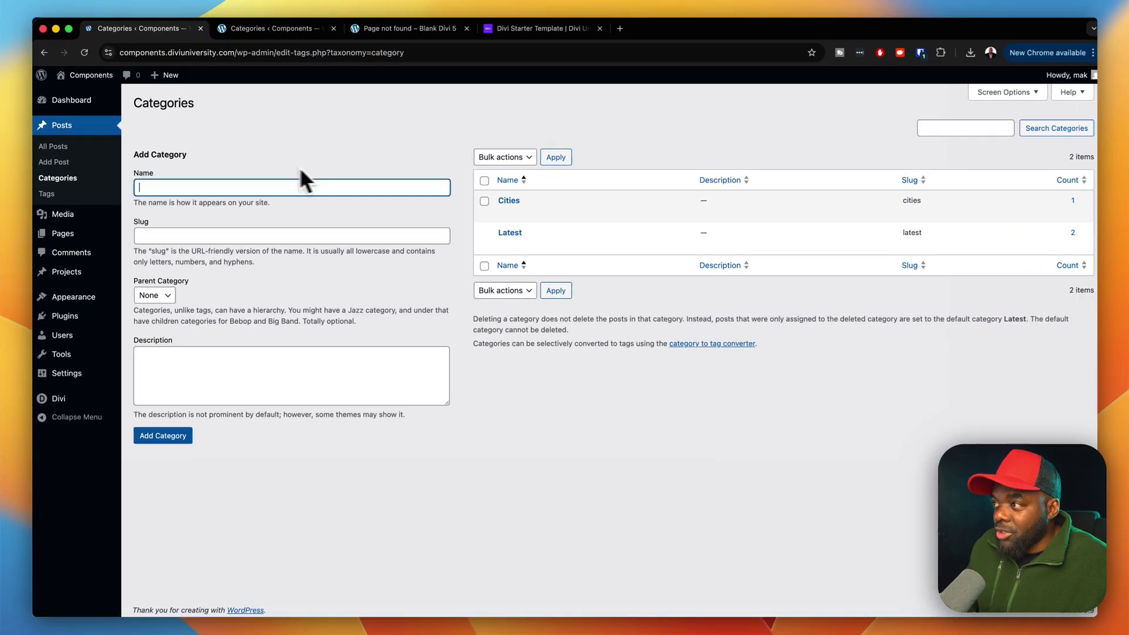
pyautogui.moveTo(499, 223)
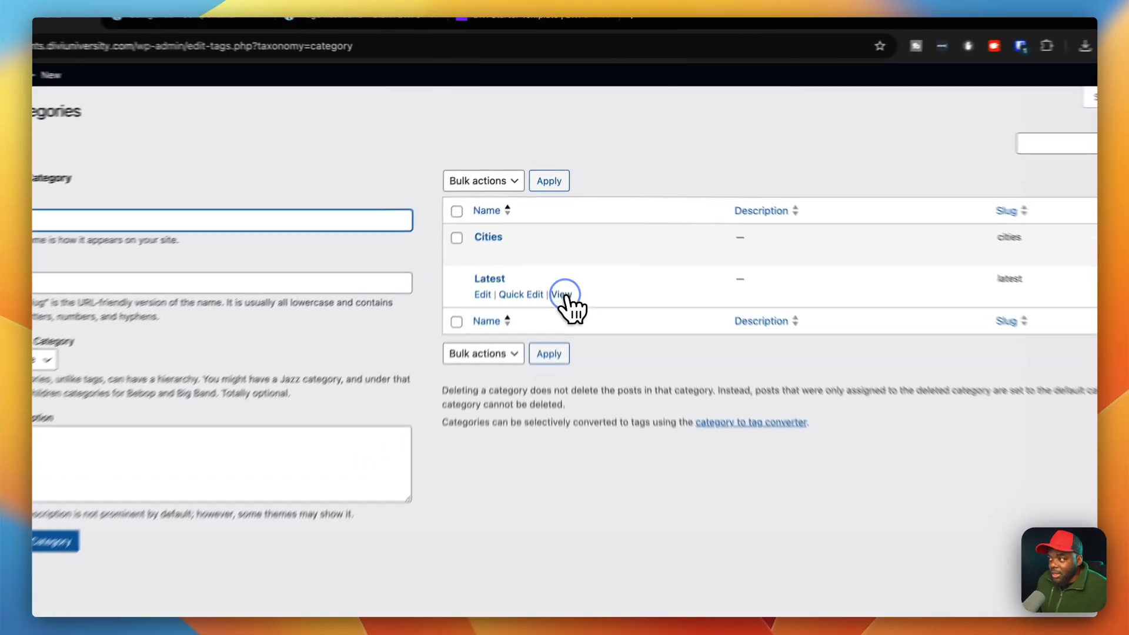
pyautogui.click(561, 243)
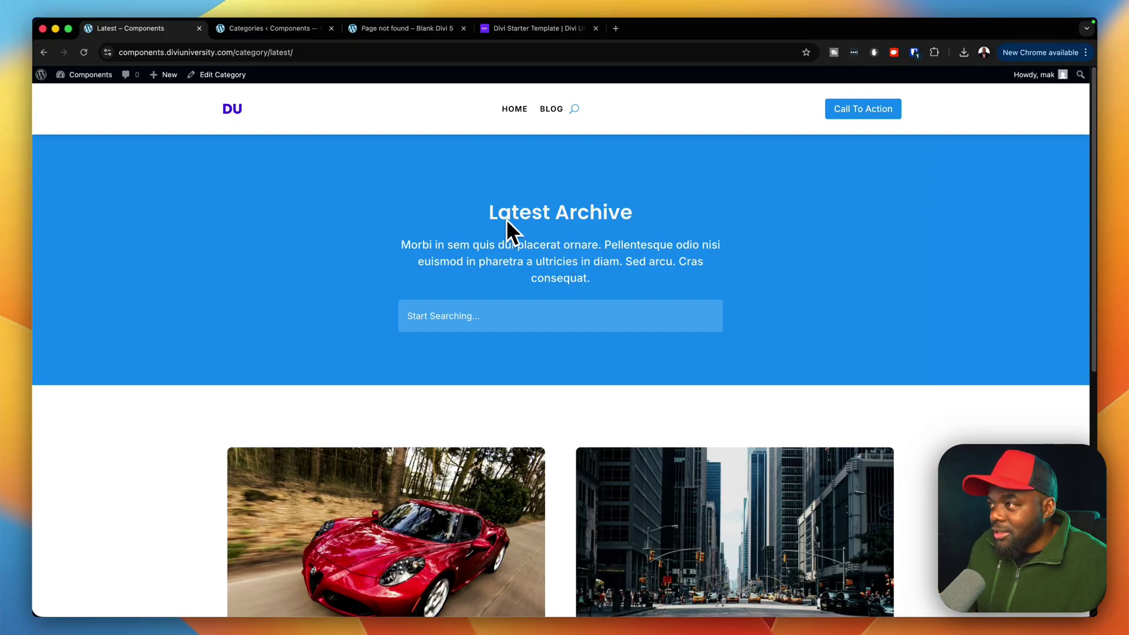
pyautogui.scroll(-5, 714, 277)
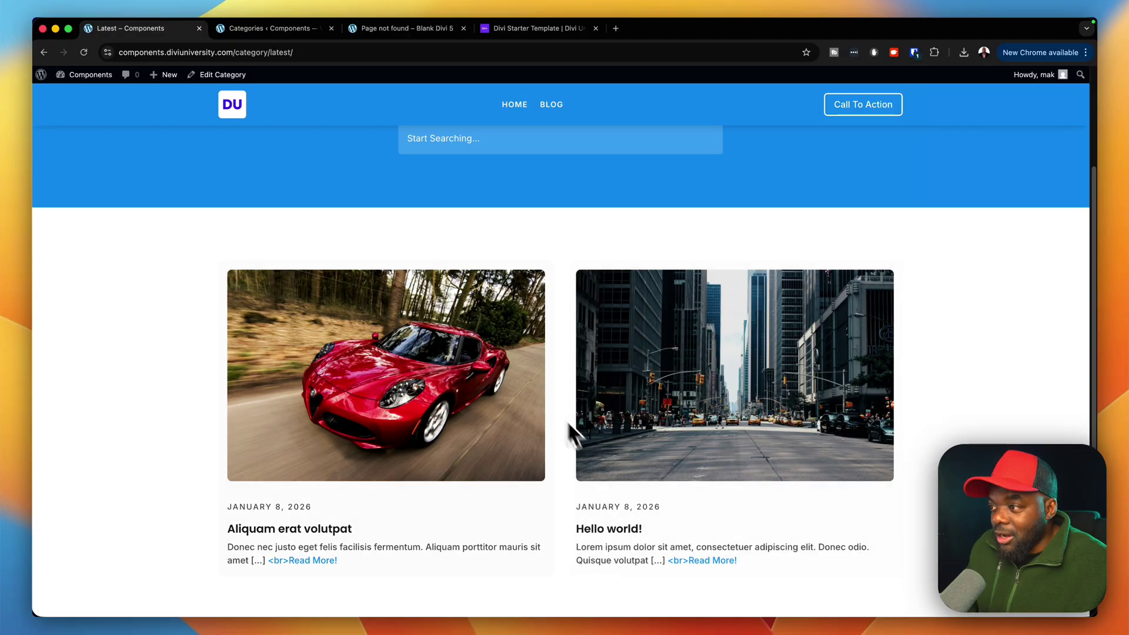
pyautogui.scroll(5, 354, 119)
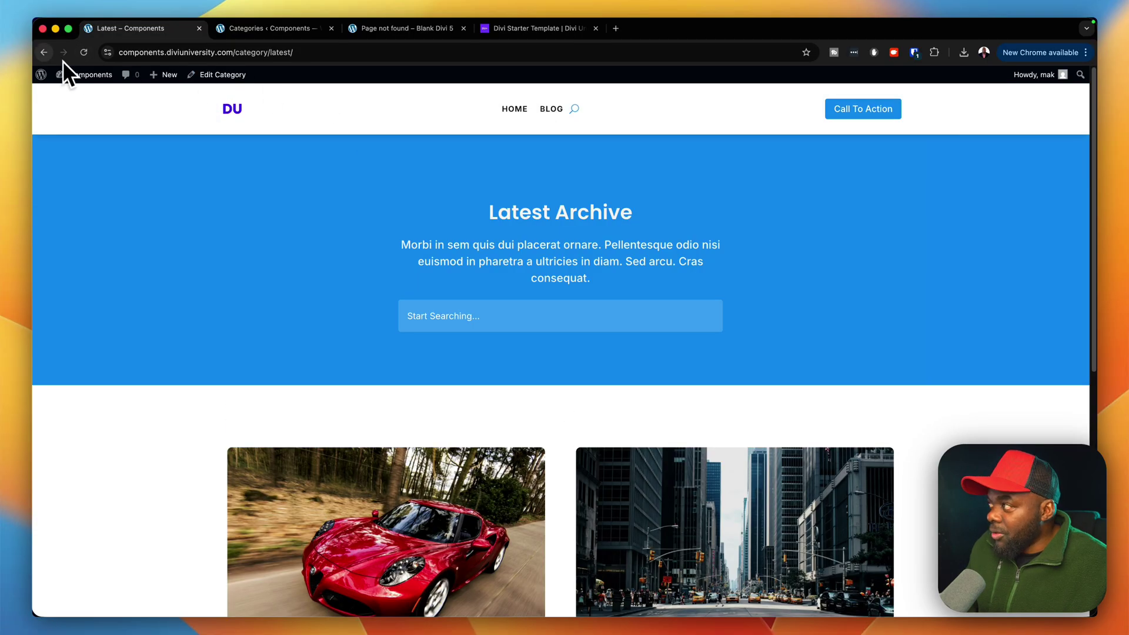
# Return to the Categories screen and open the list of all posts.
pyautogui.click(47, 55)
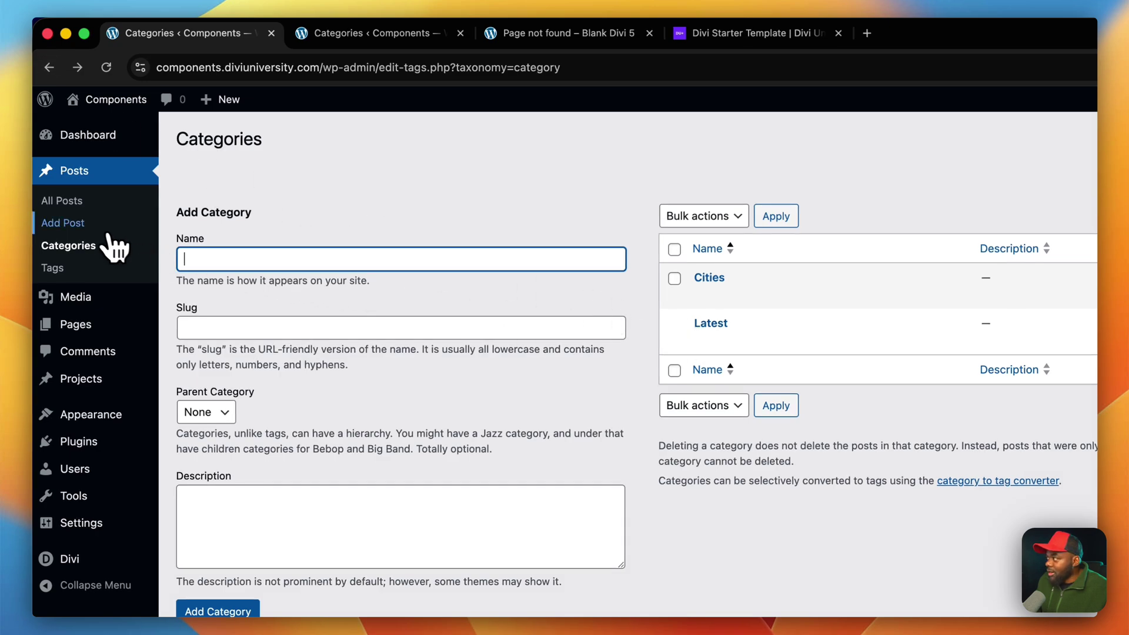
pyautogui.click(65, 200)
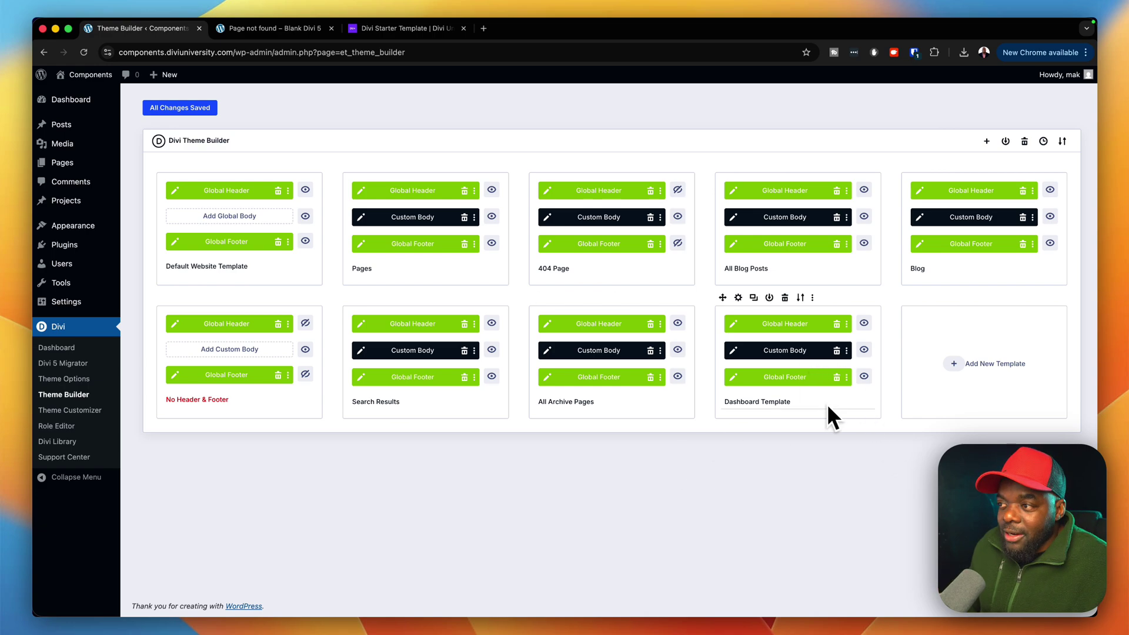
# Open the list of all pages and view the Dashboard page on the site.
pyautogui.moveTo(111, 184)
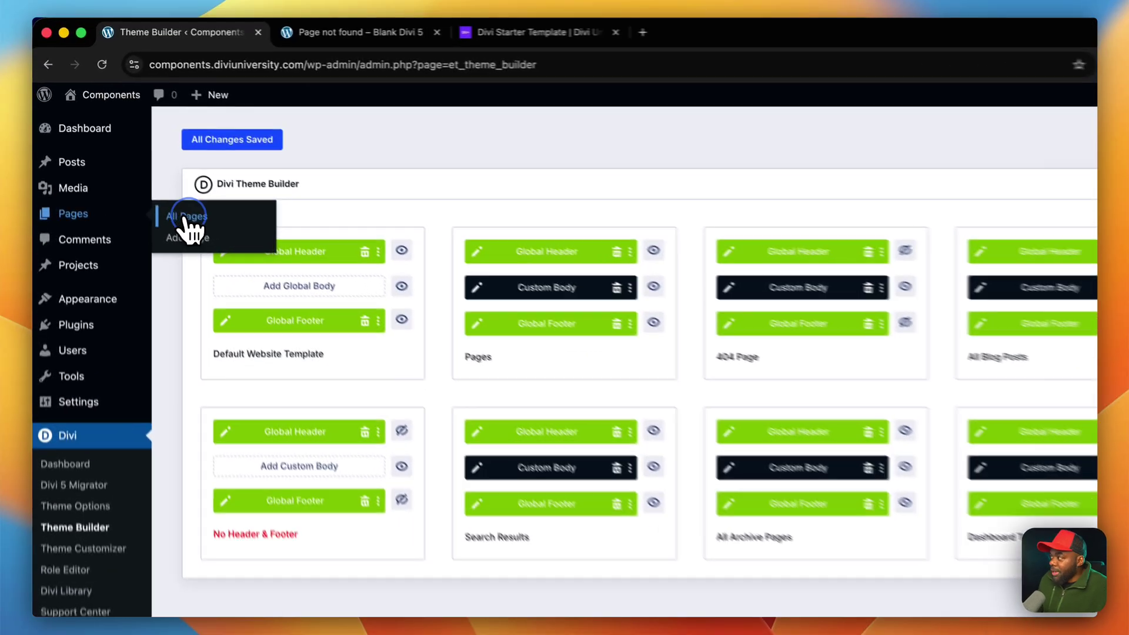
pyautogui.click(134, 165)
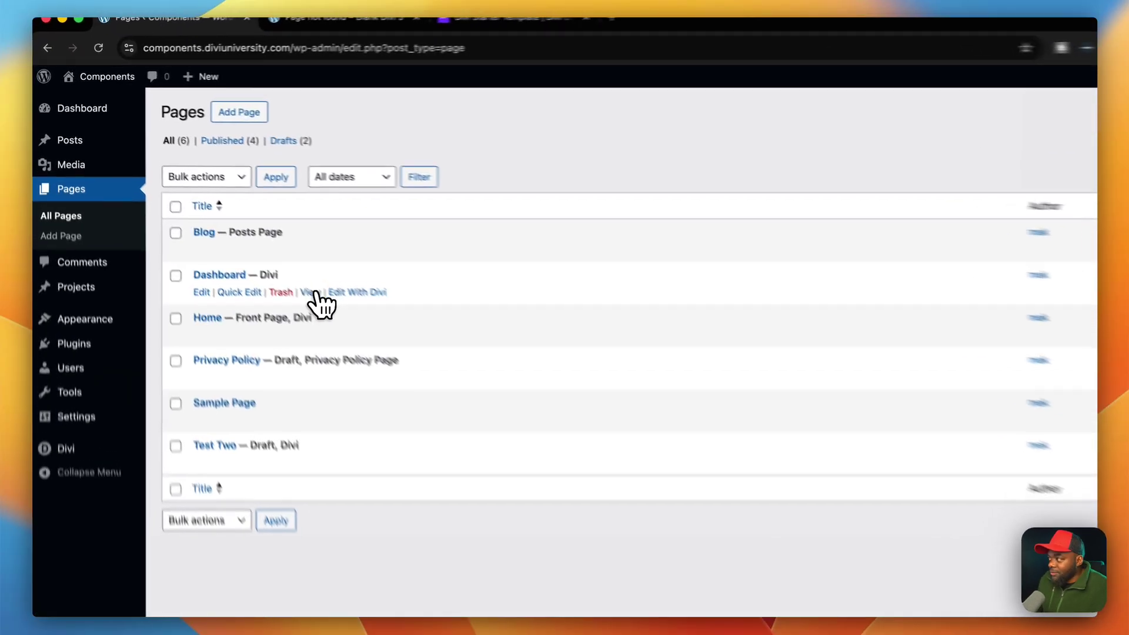
pyautogui.click(311, 292)
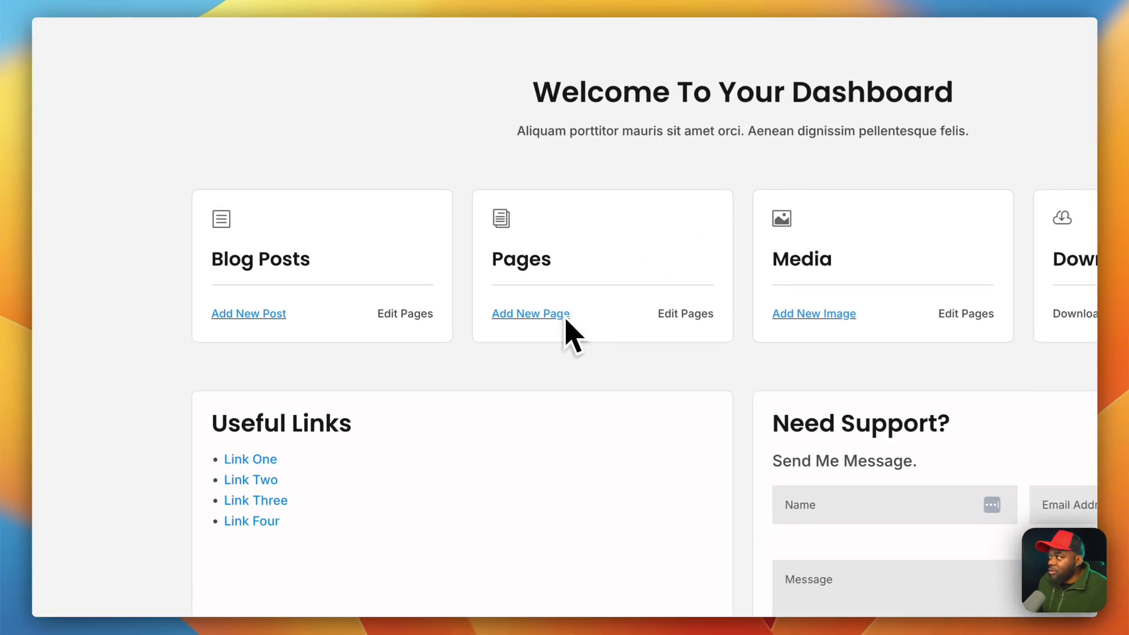
# Test the Pages card's Add New Page link, return to the Dashboard page and look through its links and support form.
pyautogui.click(565, 319)
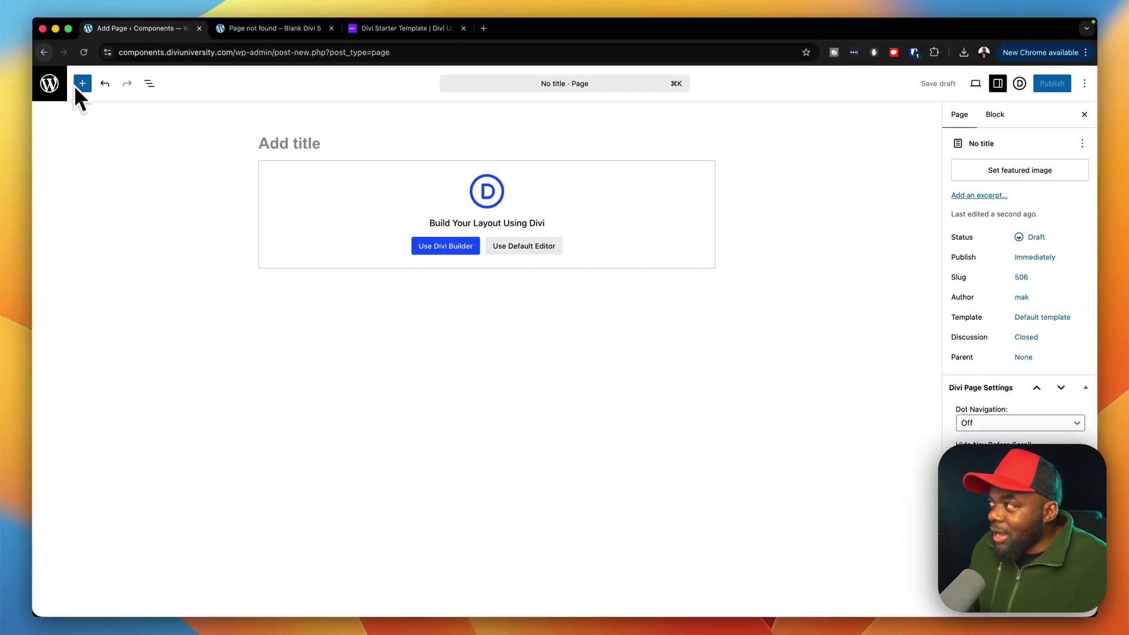
pyautogui.click(43, 55)
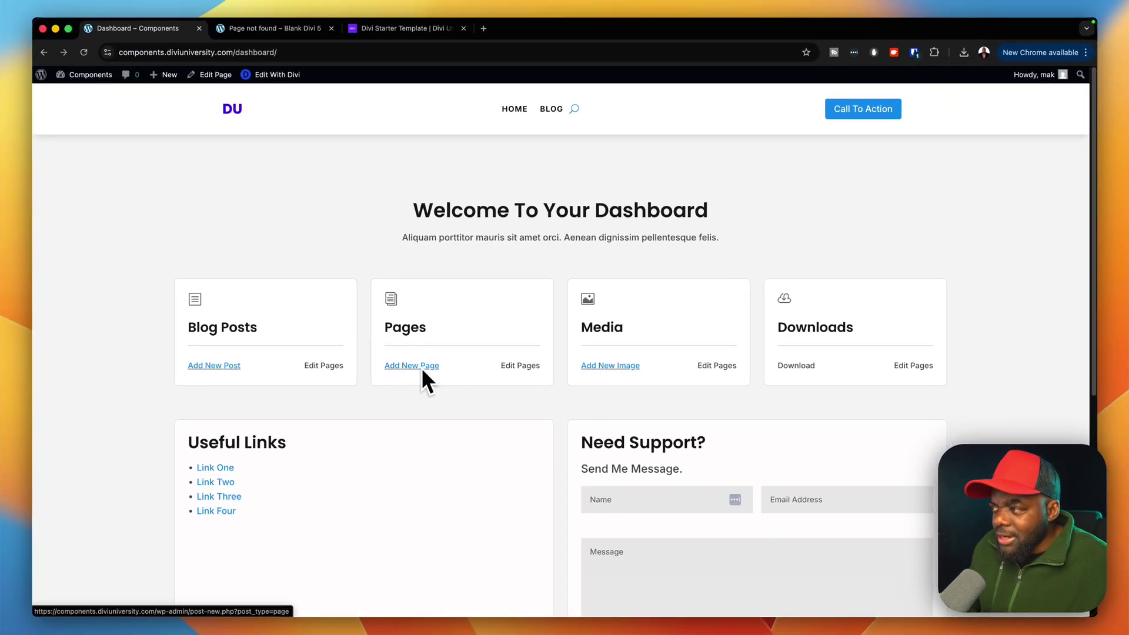
pyautogui.scroll(-4, 479, 441)
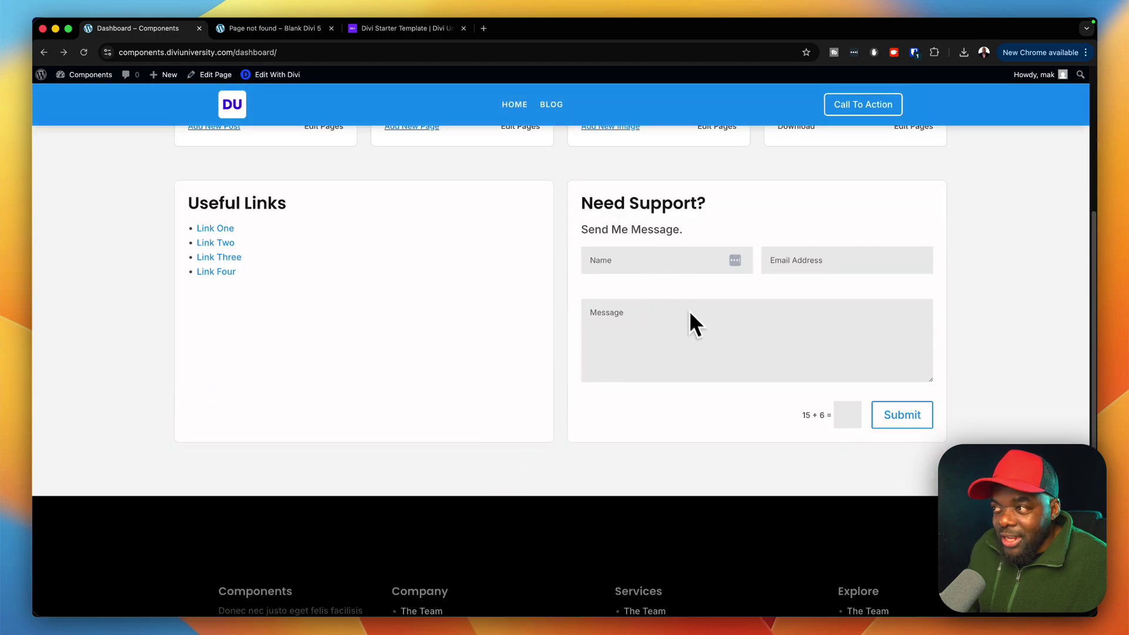
pyautogui.scroll(4, 908, 417)
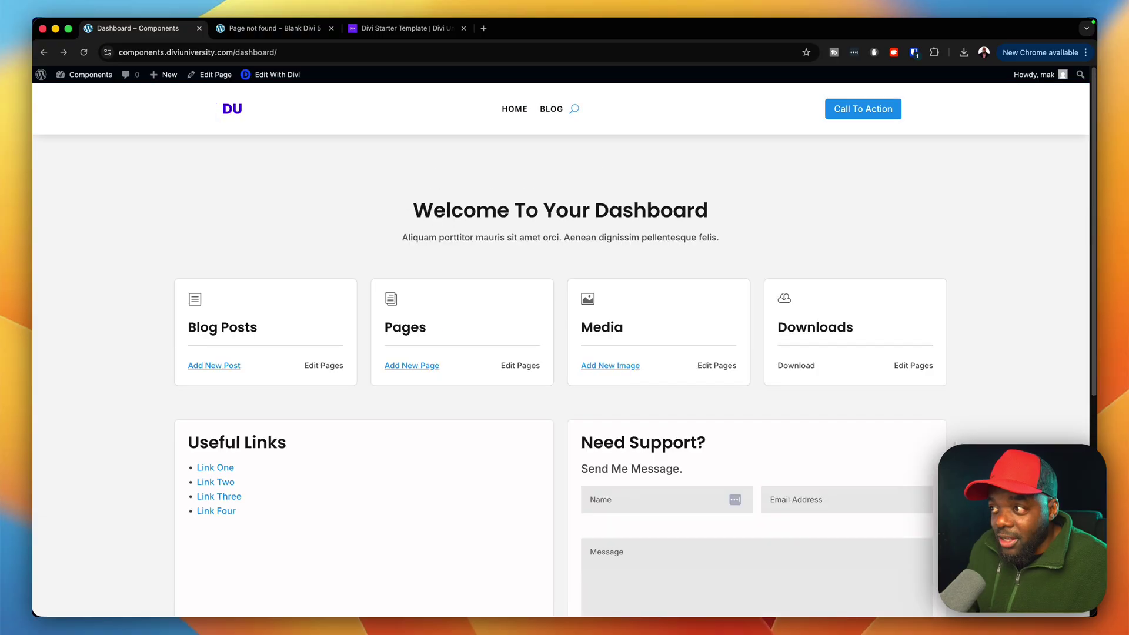
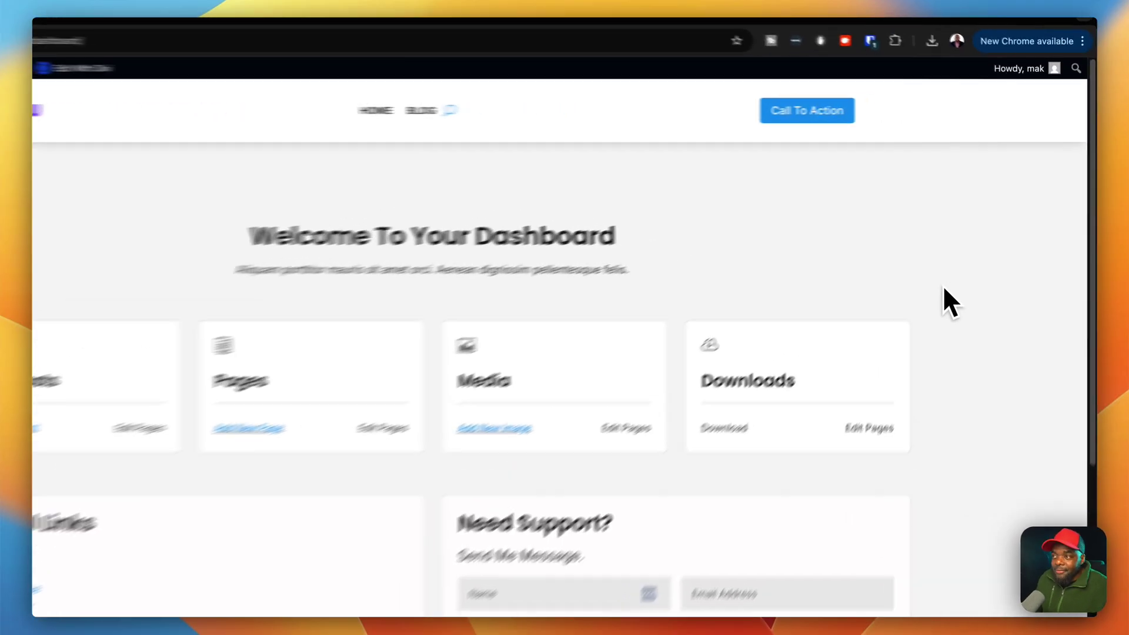
# Inspect the Dashboard page in the developer tools, narrow the viewport to check its phone layout, and close the tools.
pyautogui.click(972, 246)
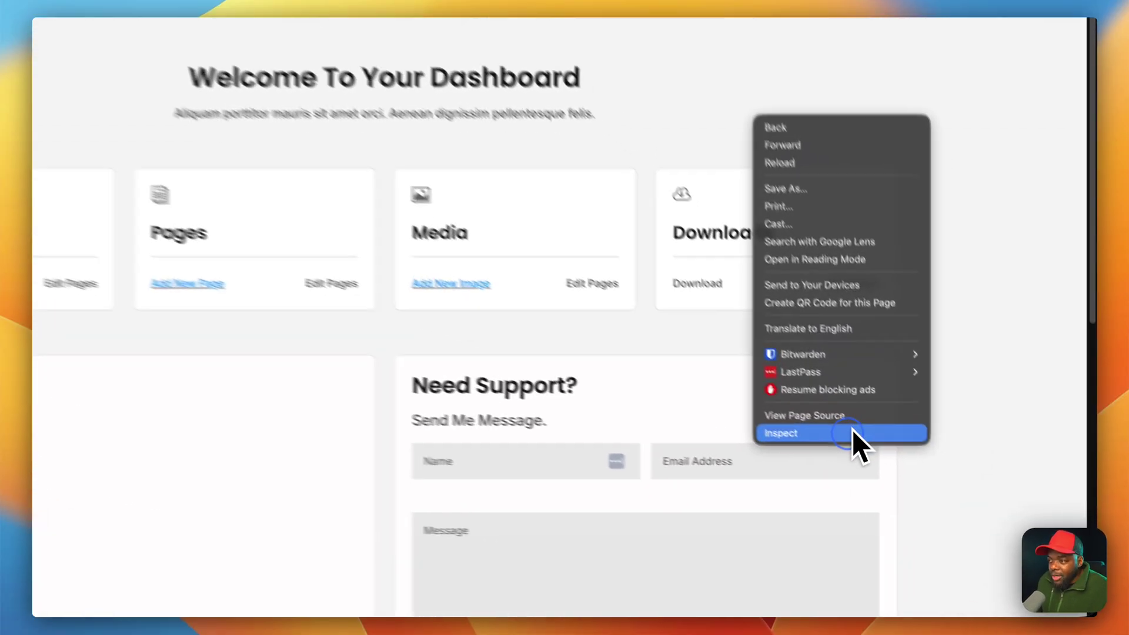
pyautogui.click(914, 478)
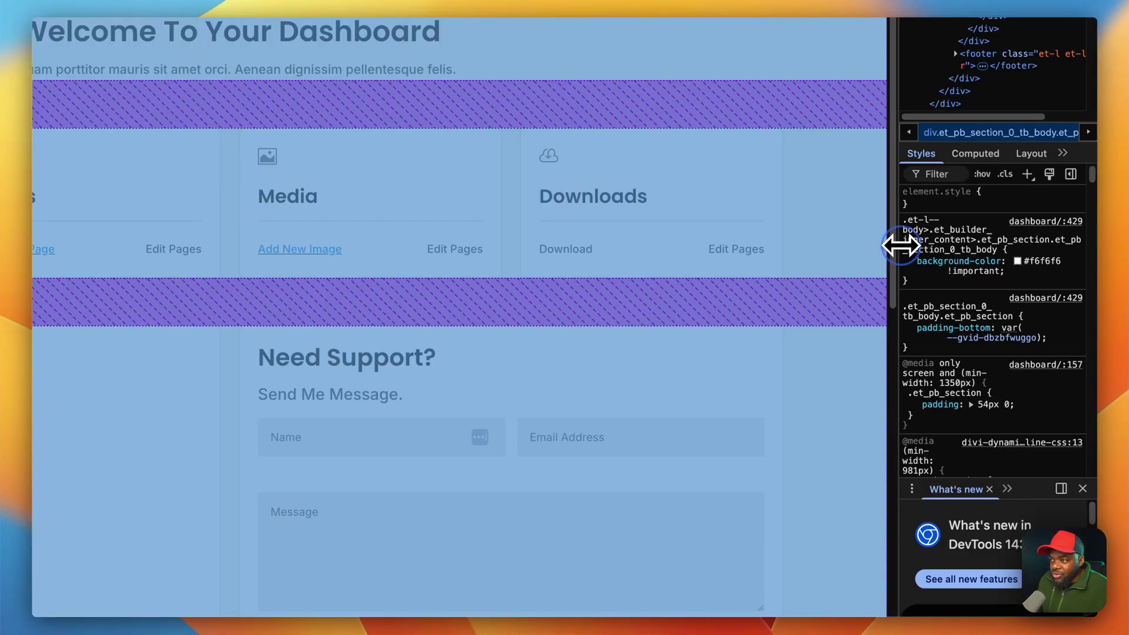
pyautogui.moveTo(897, 244); pyautogui.dragTo(720, 247)
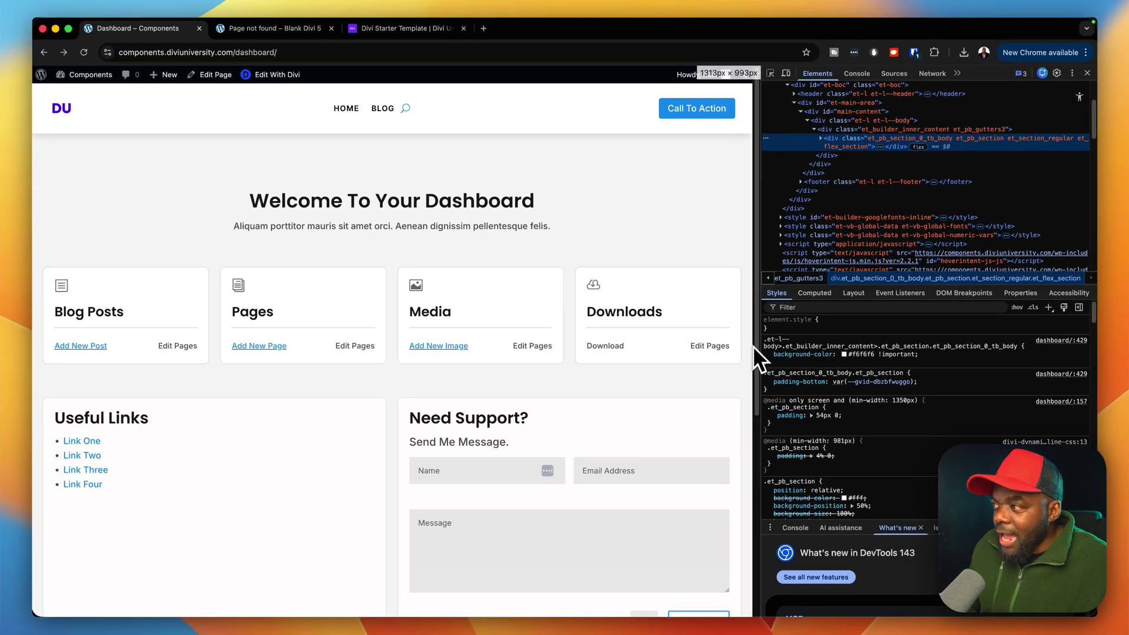
pyautogui.moveTo(753, 347); pyautogui.dragTo(322, 491)
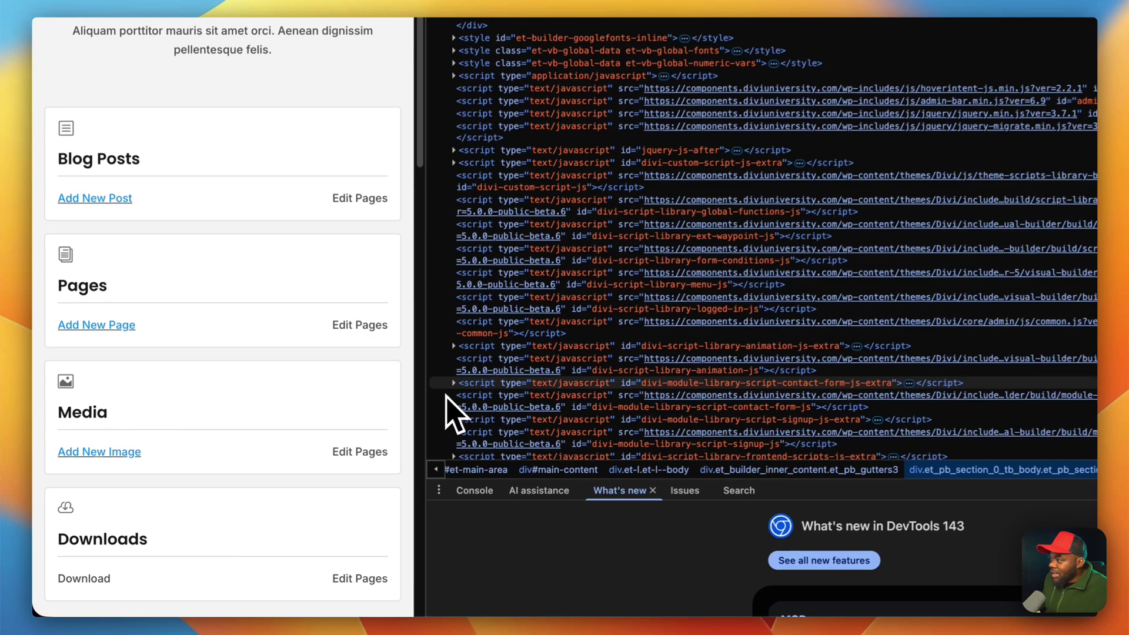
pyautogui.scroll(-8, 259, 299)
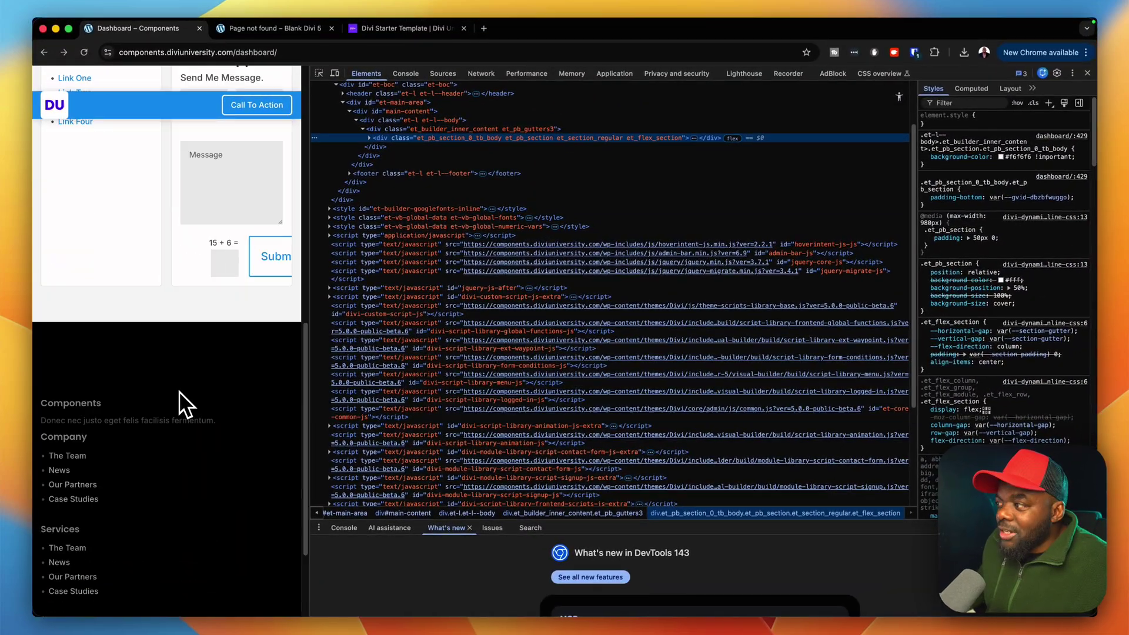
pyautogui.scroll(10, 179, 391)
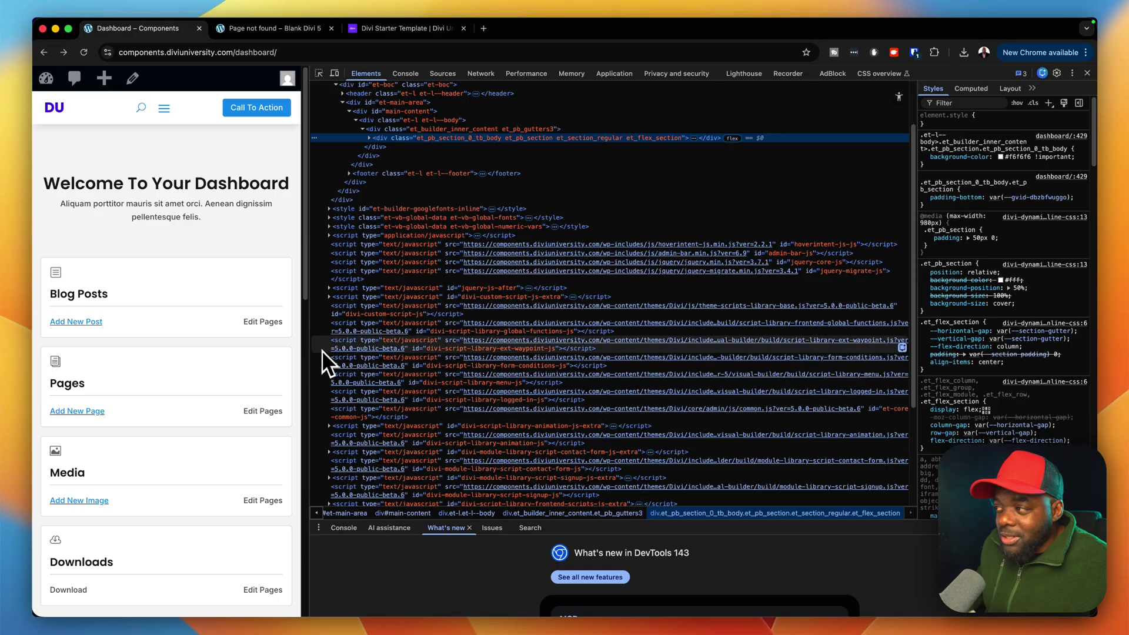
pyautogui.moveTo(314, 358); pyautogui.dragTo(1047, 356)
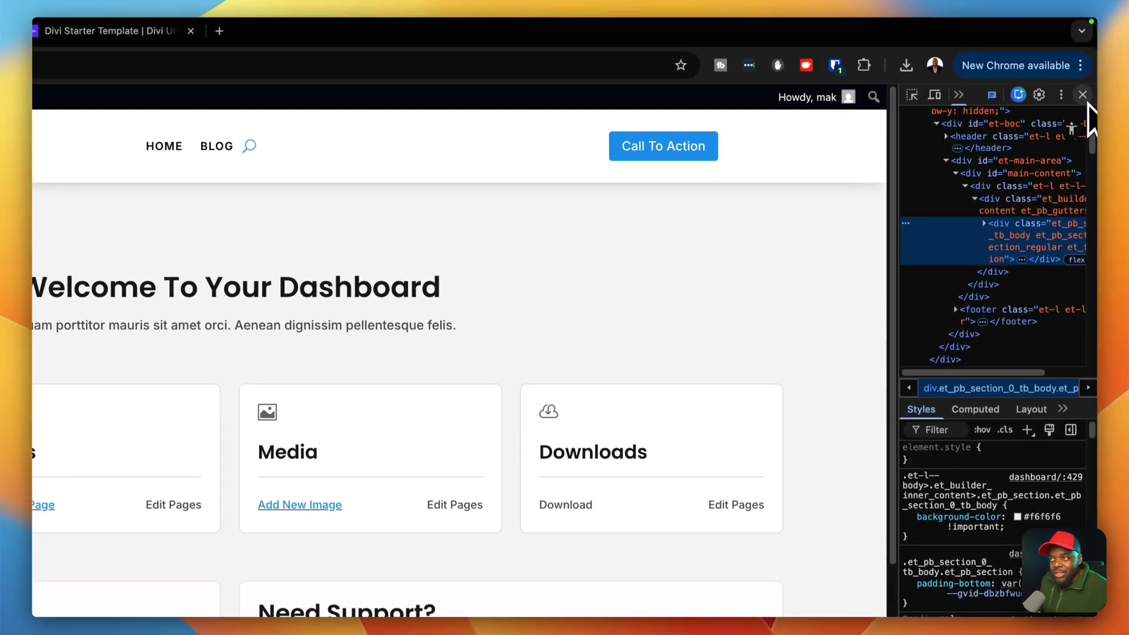
pyautogui.click(1084, 96)
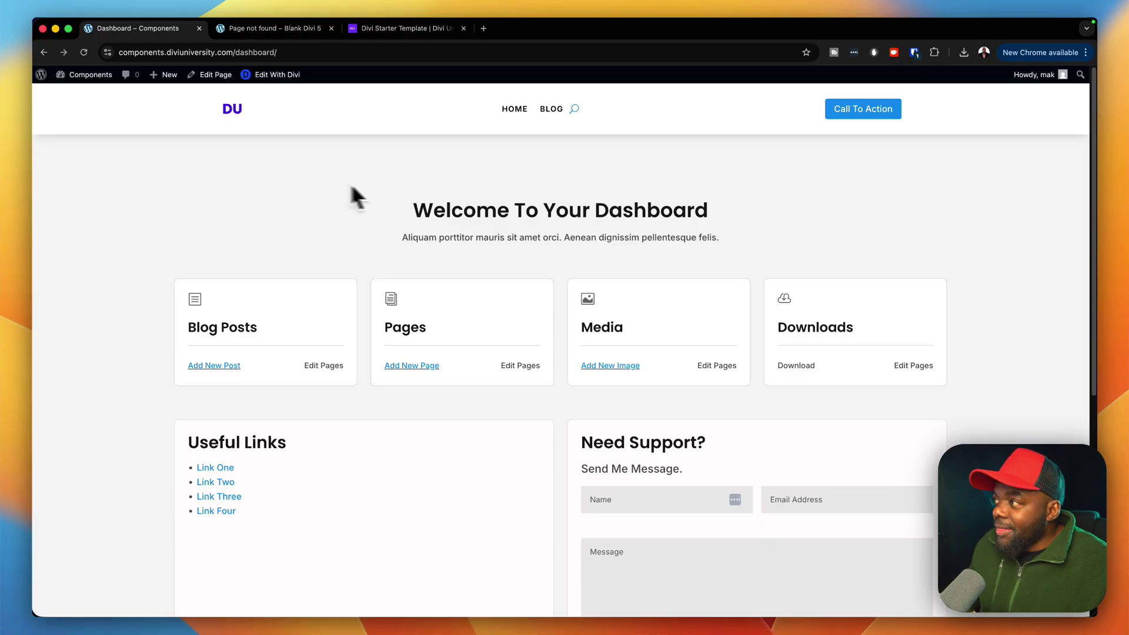
# Open the Components admin in a separate tab and load the Theme Builder, checking it against the Dashboard page tab.
pyautogui.moveTo(99, 80)
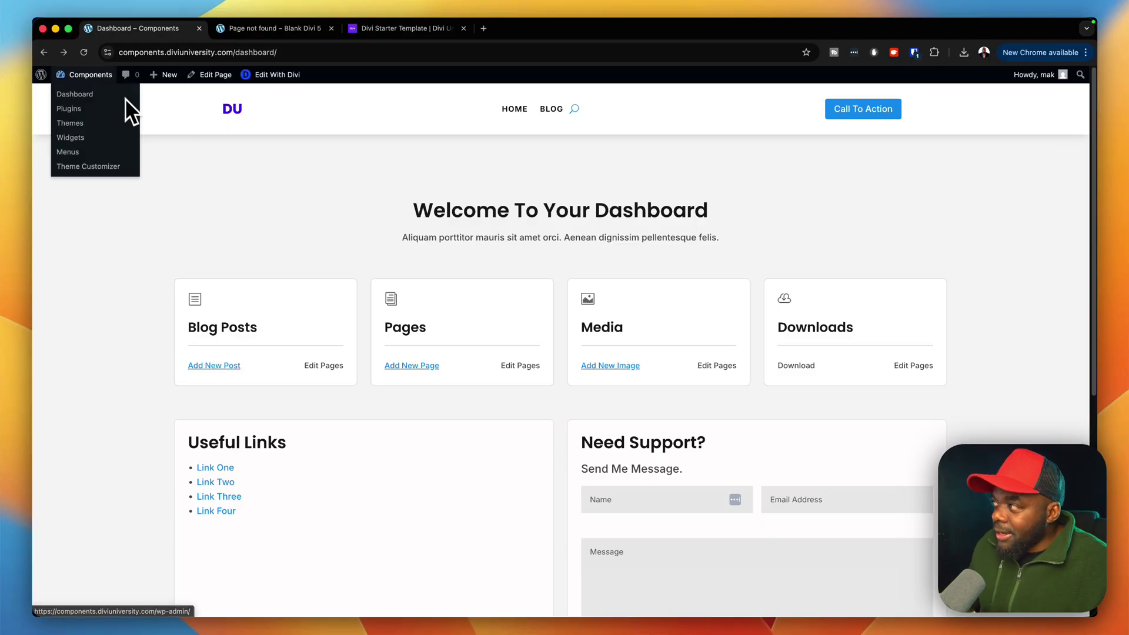
pyautogui.keyDown('super'); pyautogui.click(96, 78); pyautogui.keyUp('super')
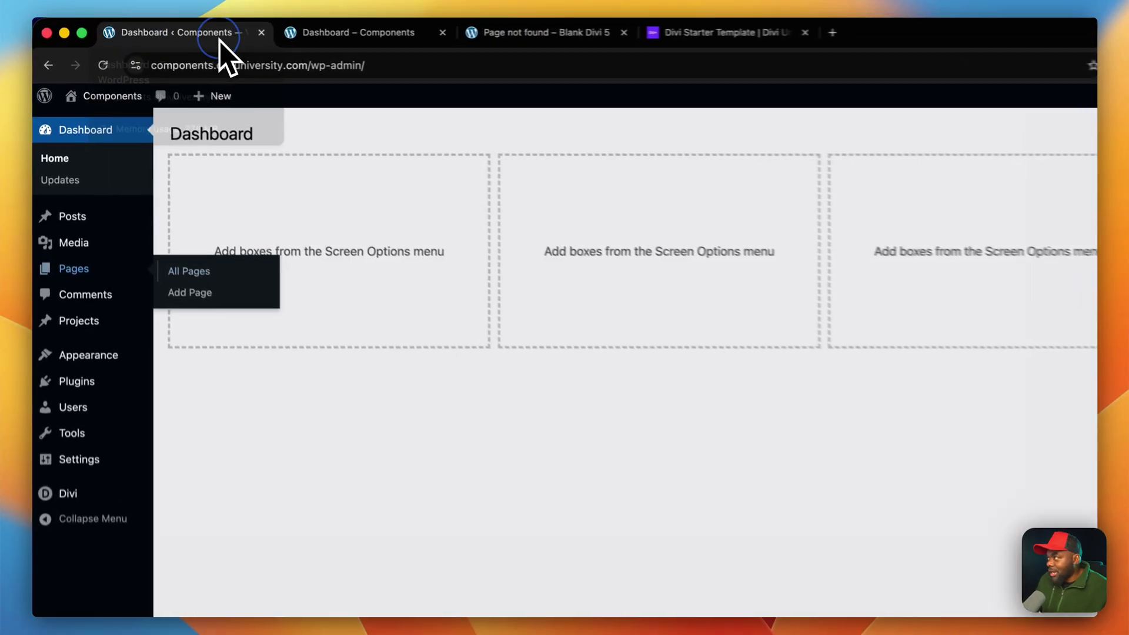
pyautogui.moveTo(62, 510)
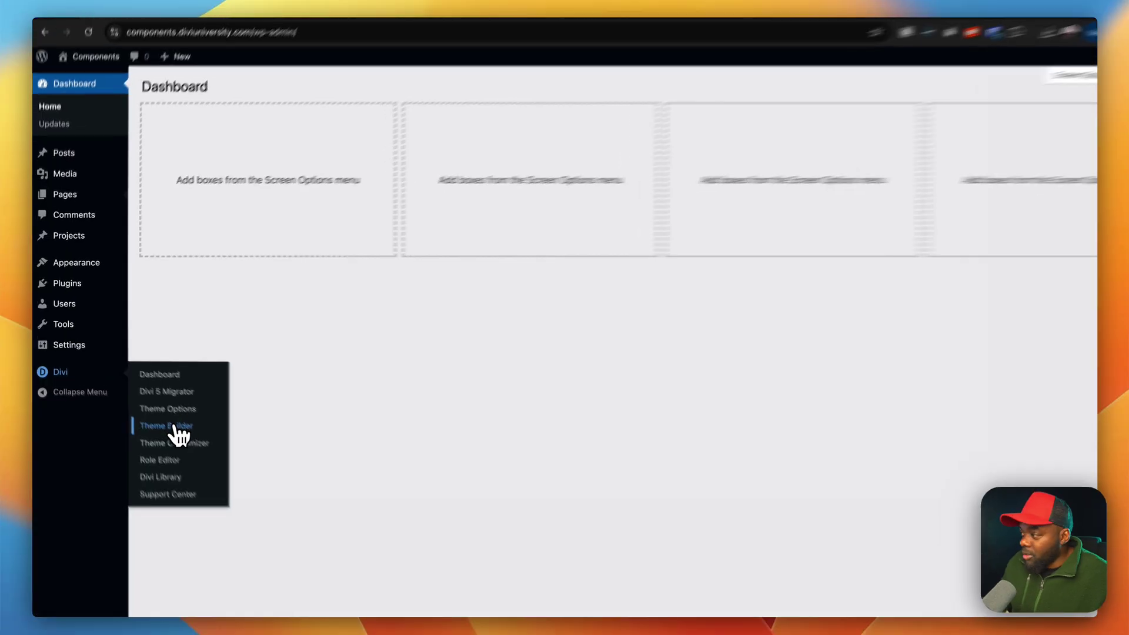
pyautogui.click(219, 474)
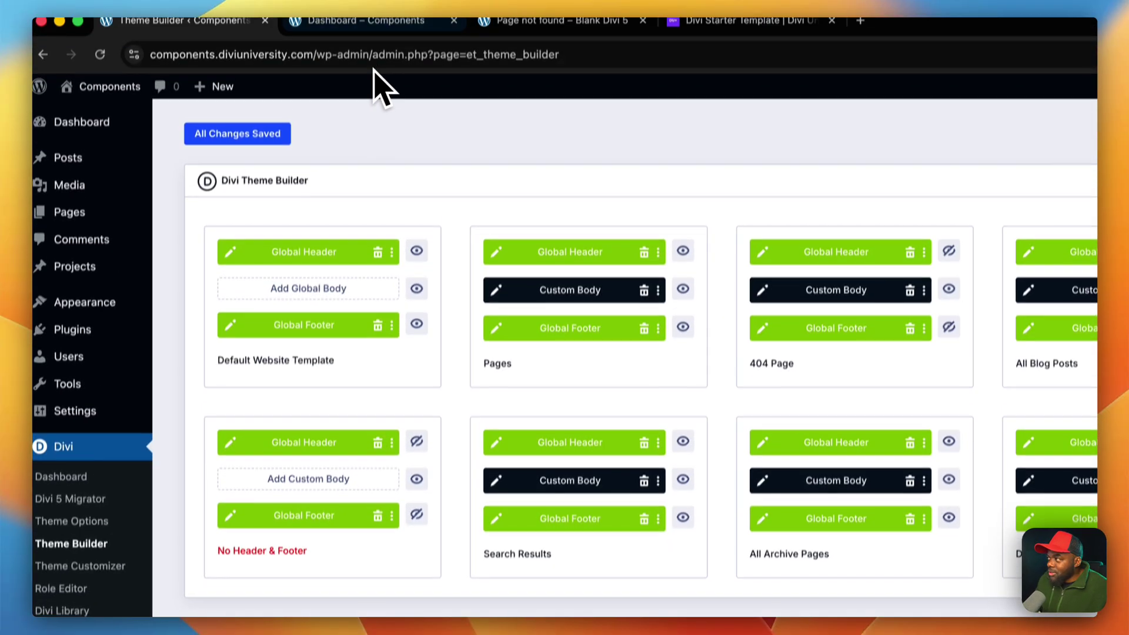
pyautogui.click(377, 32)
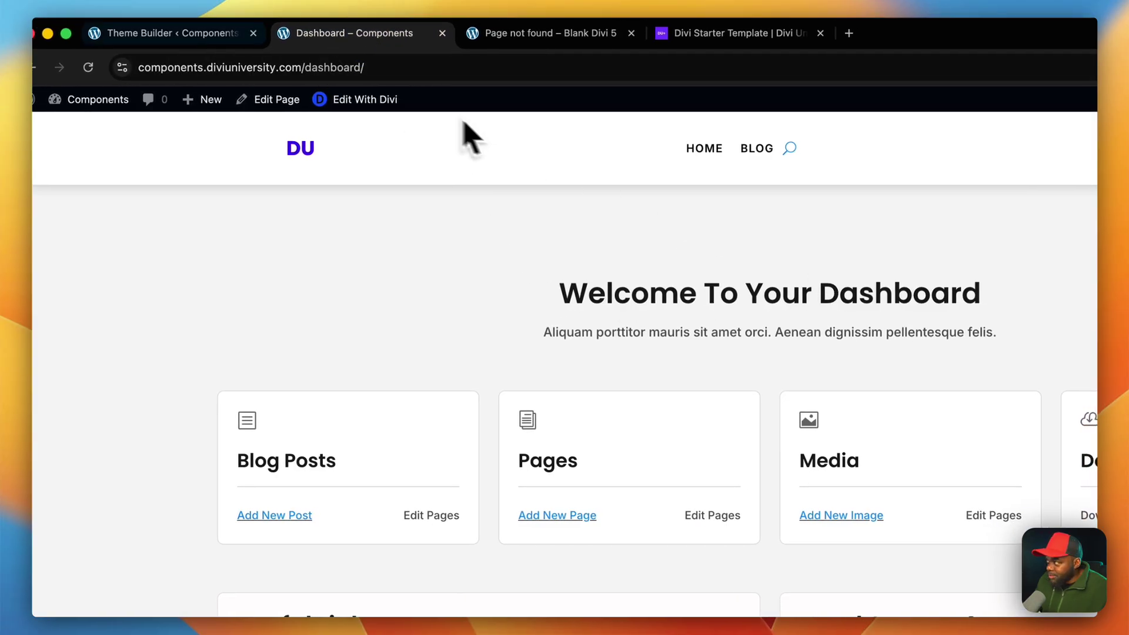
pyautogui.click(212, 34)
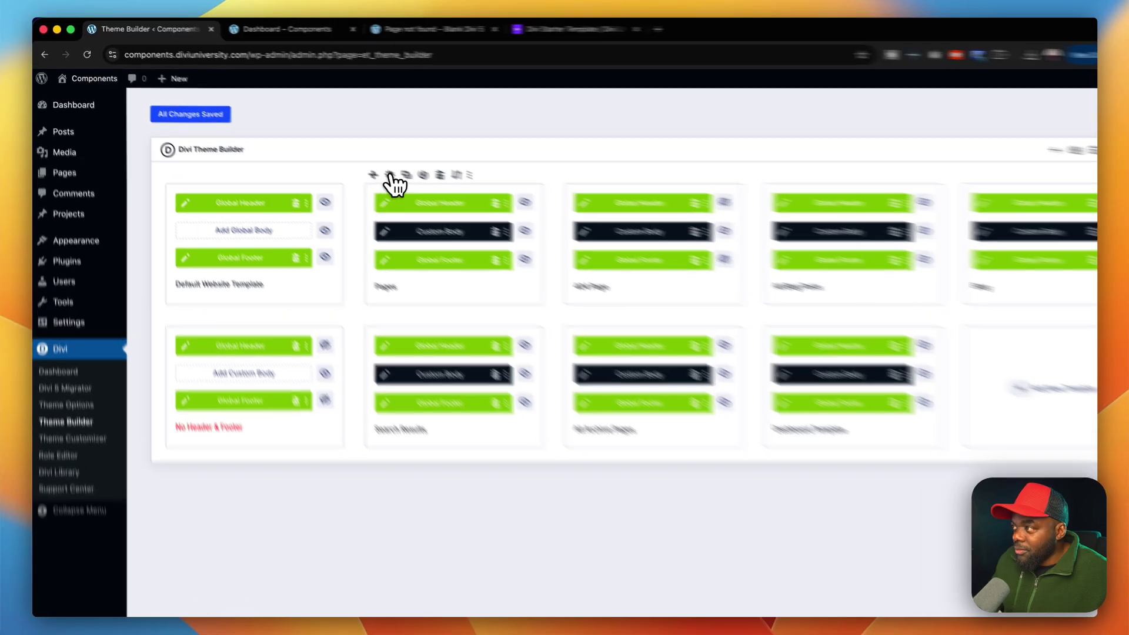
# Assign the Pages template to the specific page Privacy Policy alongside Sample Page, leaving Dashboard unassigned, and save the template settings.
pyautogui.click(389, 175)
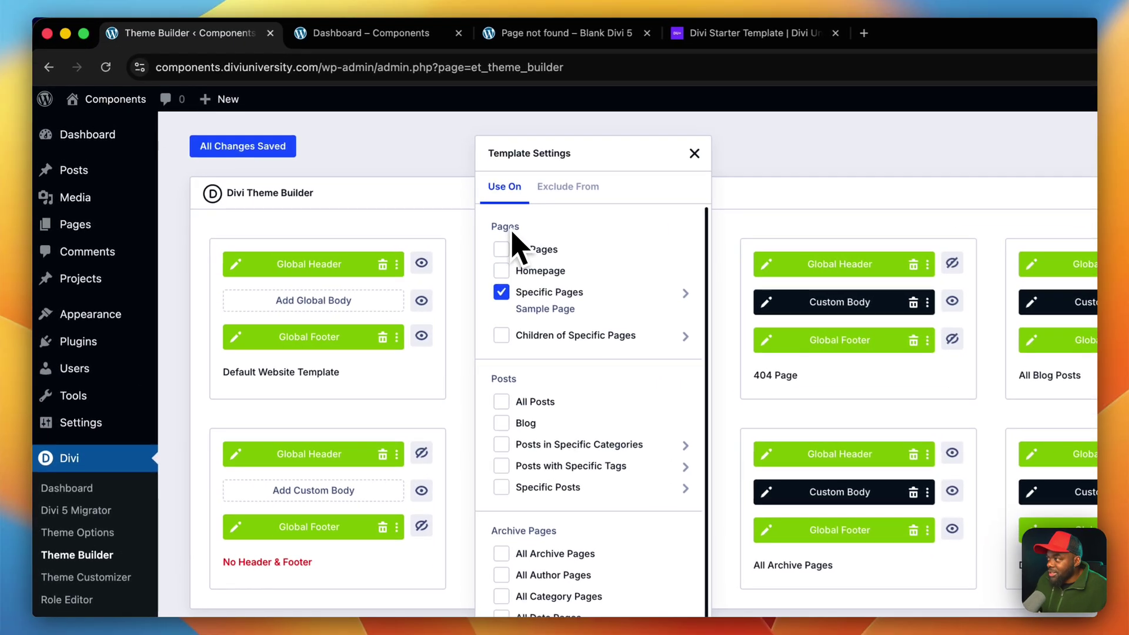
pyautogui.moveTo(412, 244)
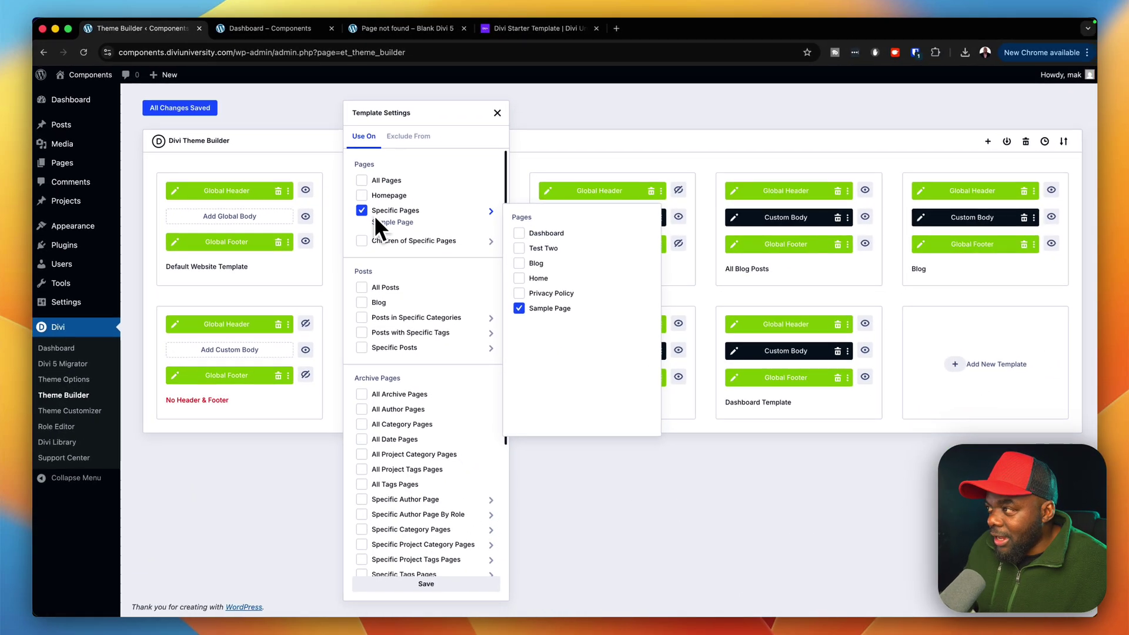
pyautogui.click(519, 233)
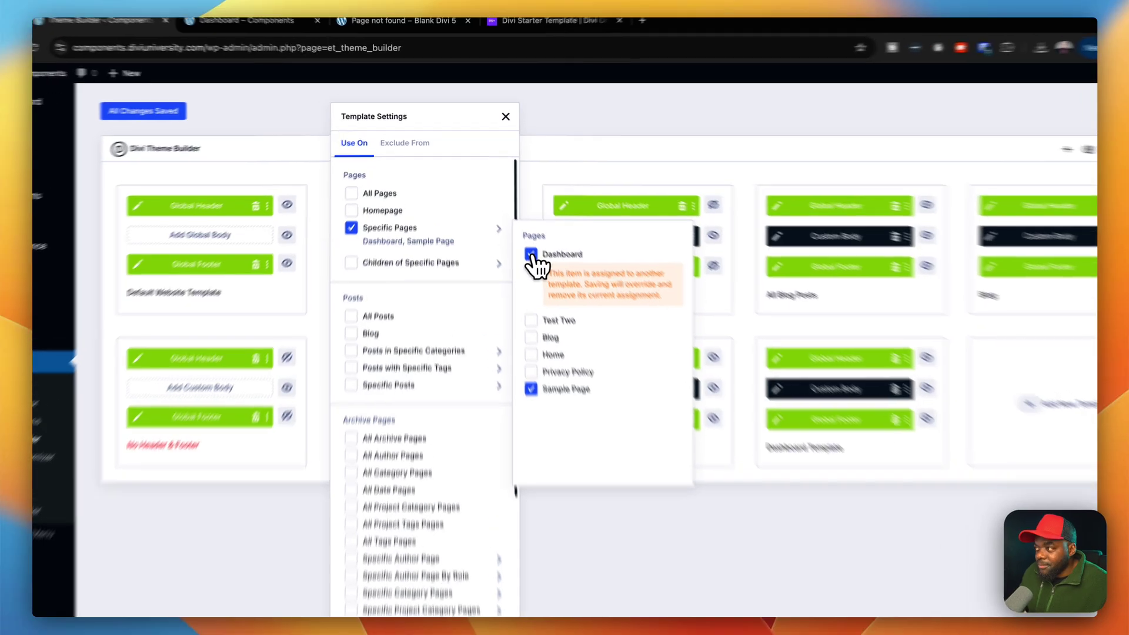
pyautogui.click(519, 234)
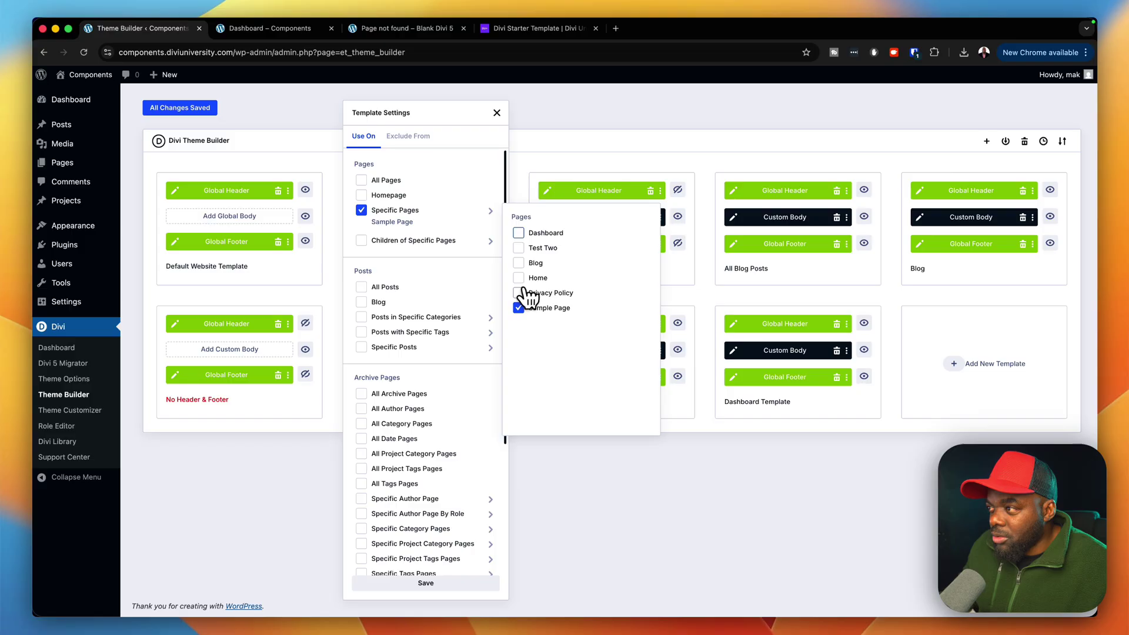
pyautogui.click(525, 293)
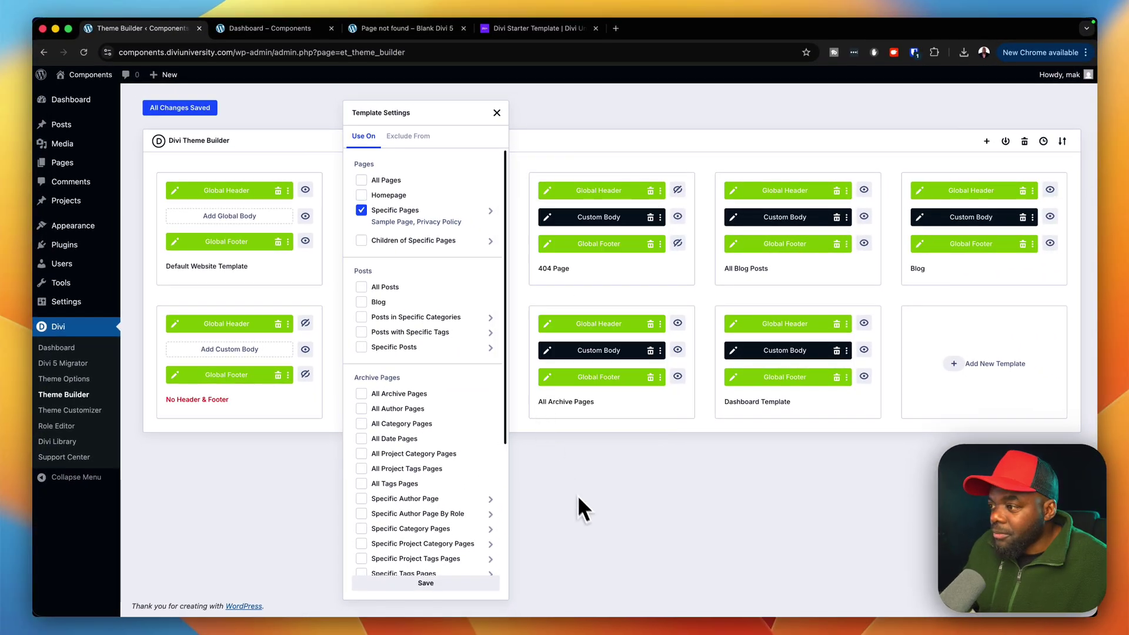
pyautogui.click(401, 584)
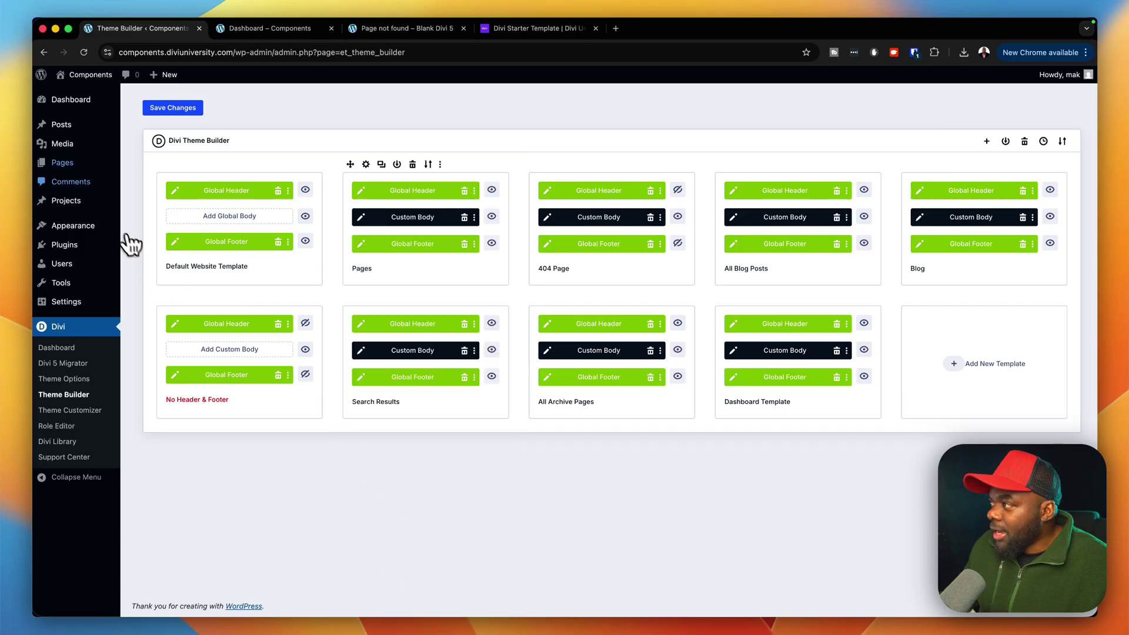
# Cancel leaving the Theme Builder for the pages list and save its pending changes.
pyautogui.moveTo(88, 168)
pyautogui.click(144, 166)
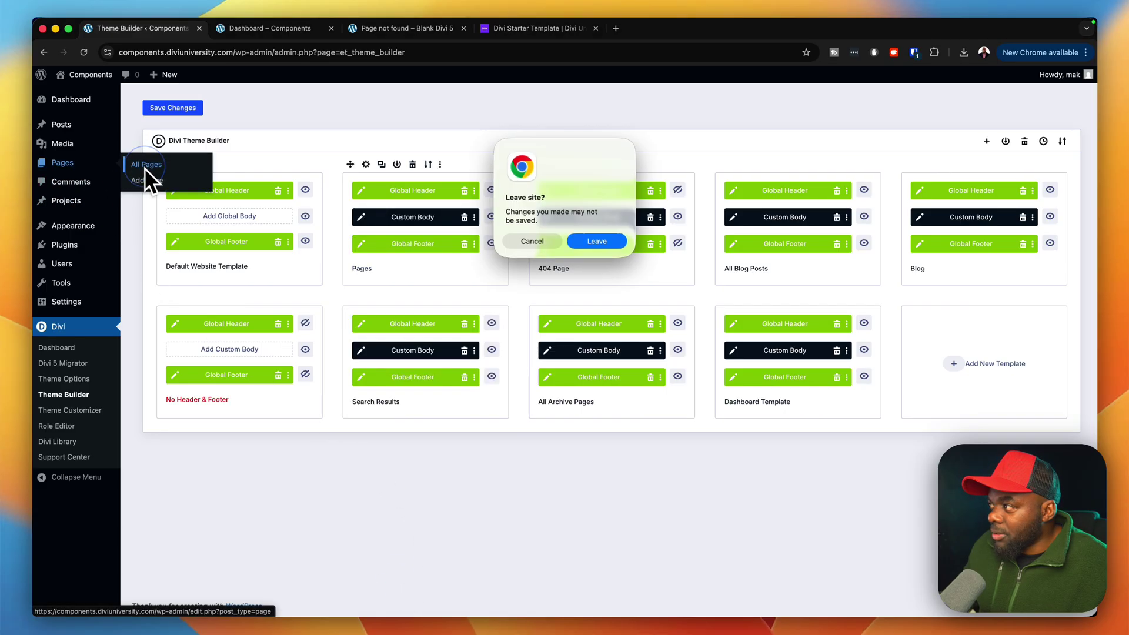
pyautogui.click(513, 240)
pyautogui.click(187, 110)
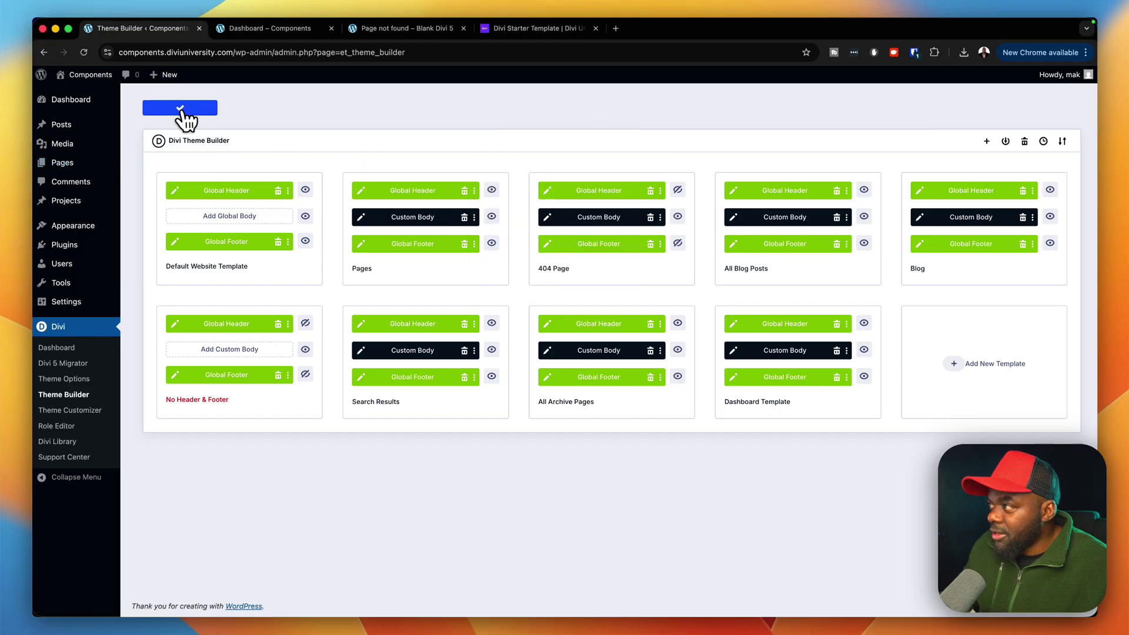
# Preview the Privacy Policy draft from the list of all pages and return to that list.
pyautogui.moveTo(101, 161)
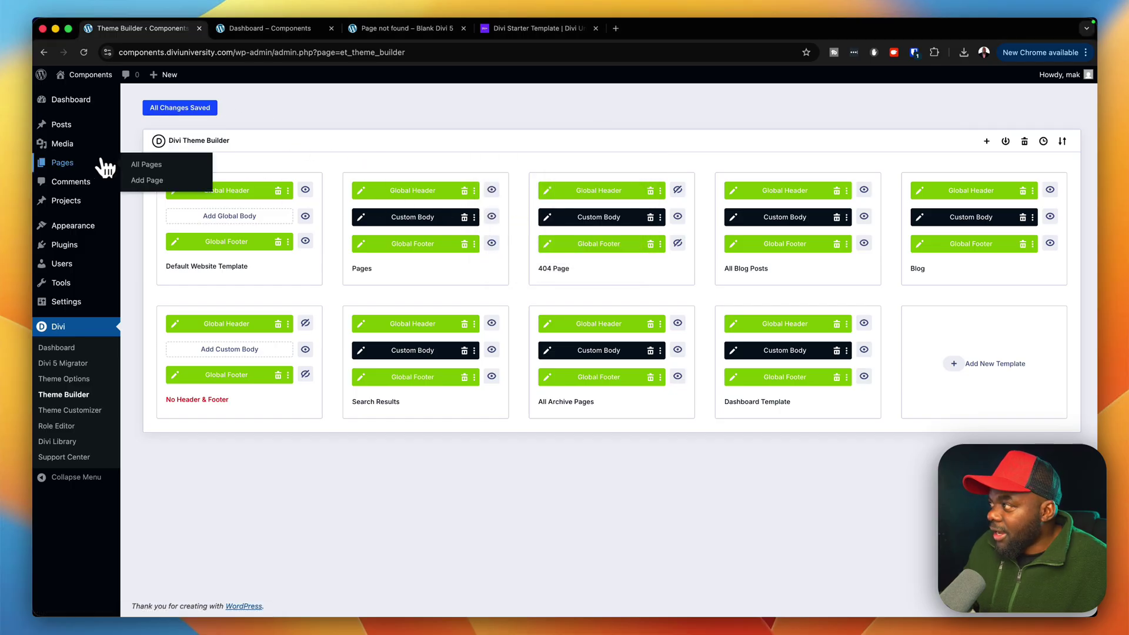
pyautogui.click(150, 165)
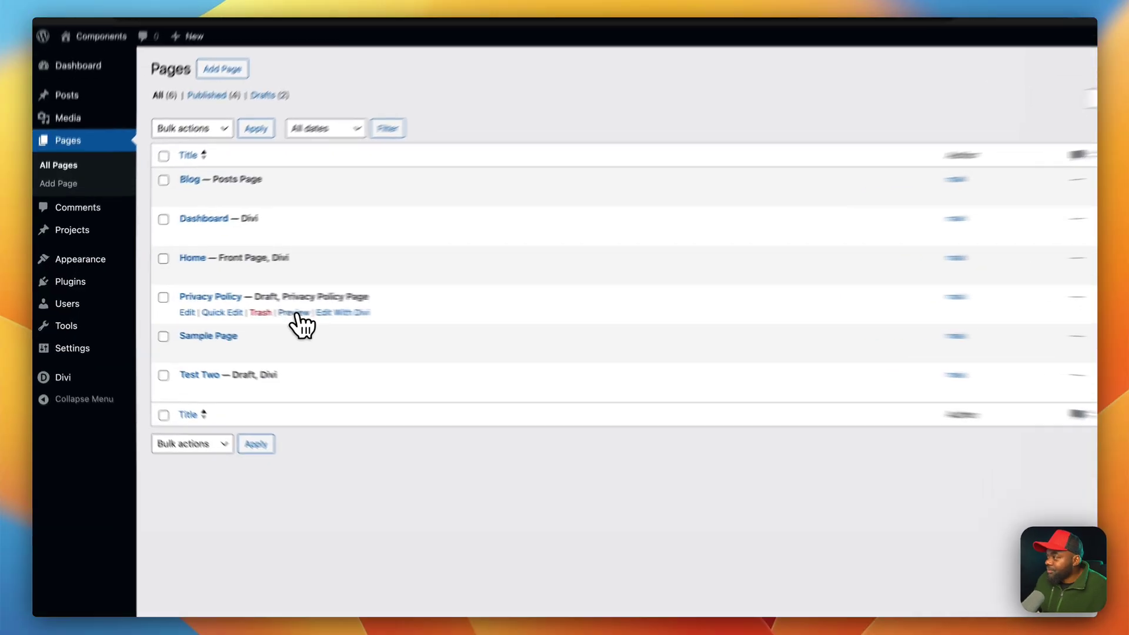
pyautogui.click(296, 313)
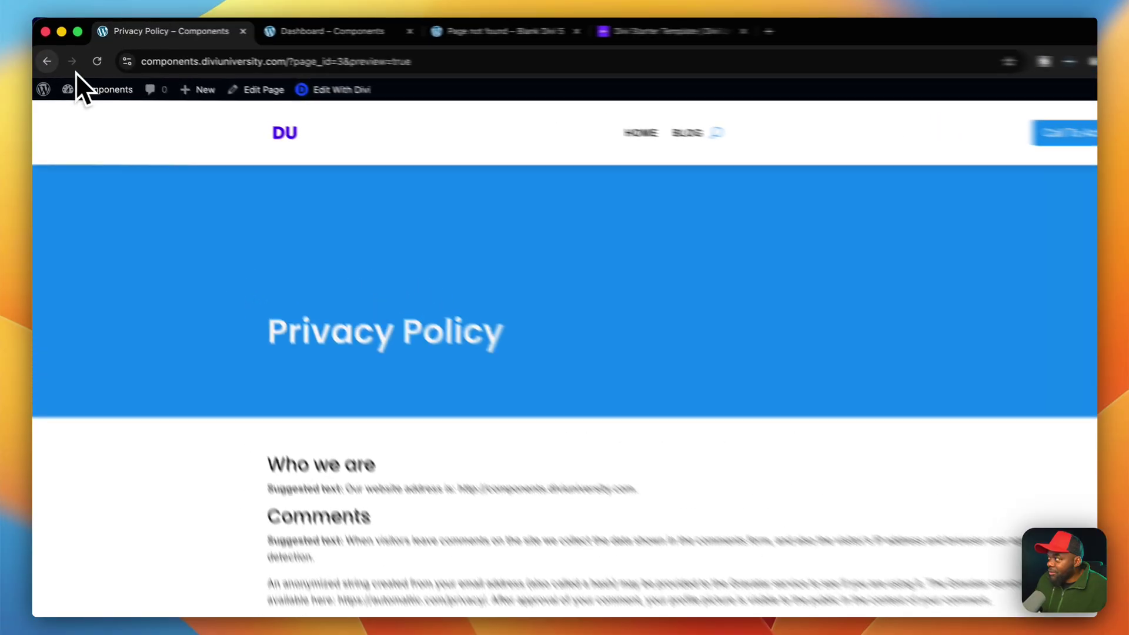
pyautogui.click(44, 53)
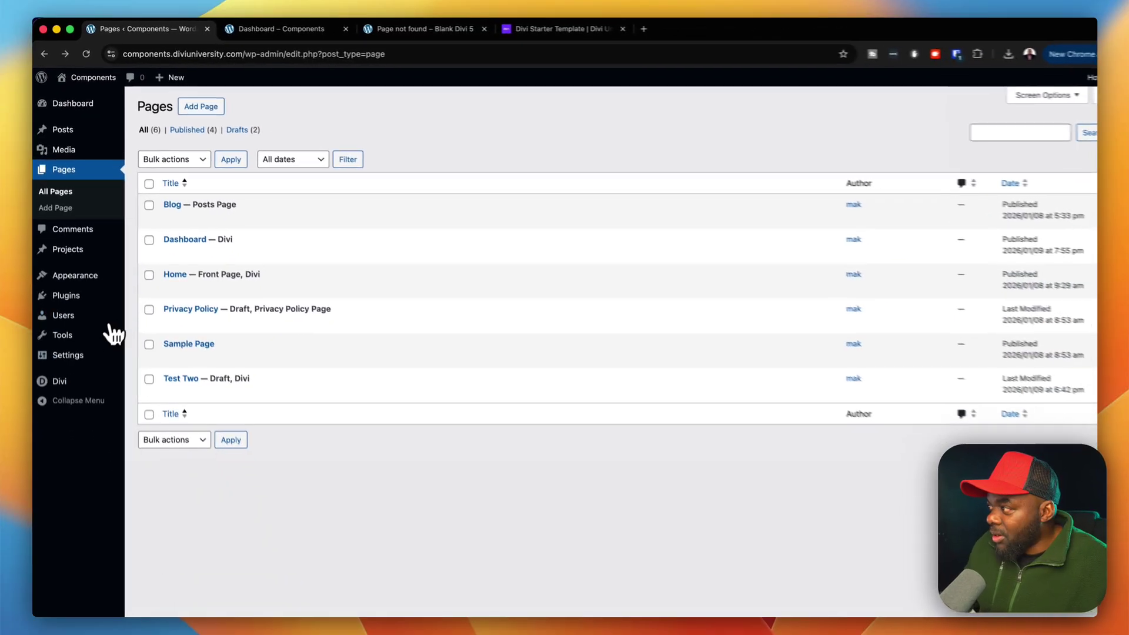
# Open the Theme Builder in a separate tab, unassign Privacy Policy from the Pages template, and save the changes.
pyautogui.moveTo(105, 518)
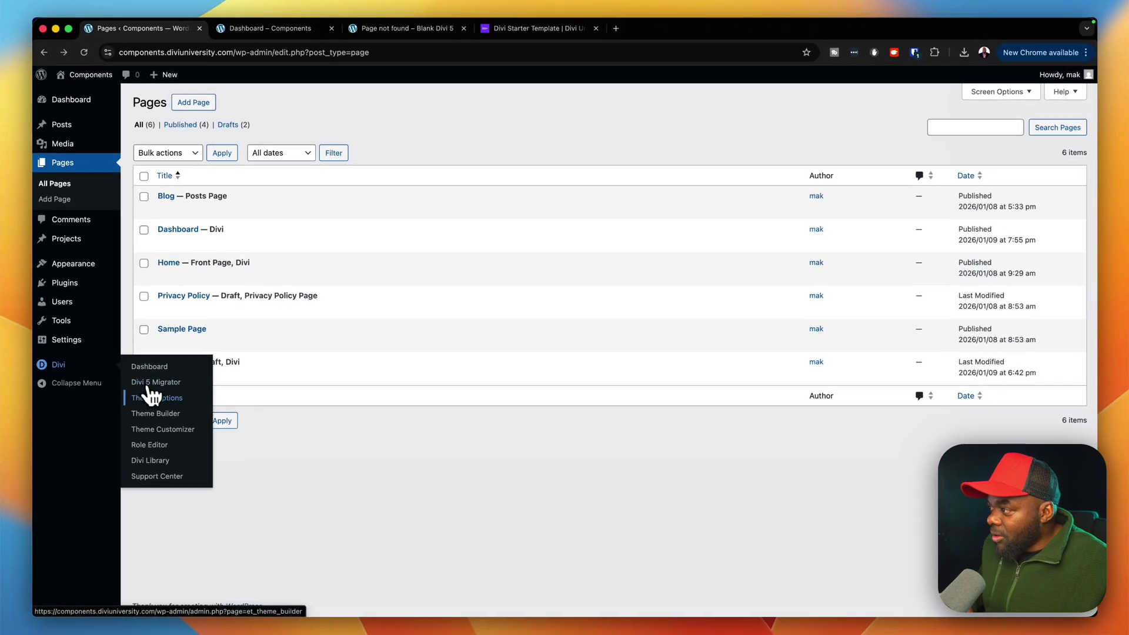
pyautogui.keyDown('super'); pyautogui.click(178, 415); pyautogui.keyUp('super')
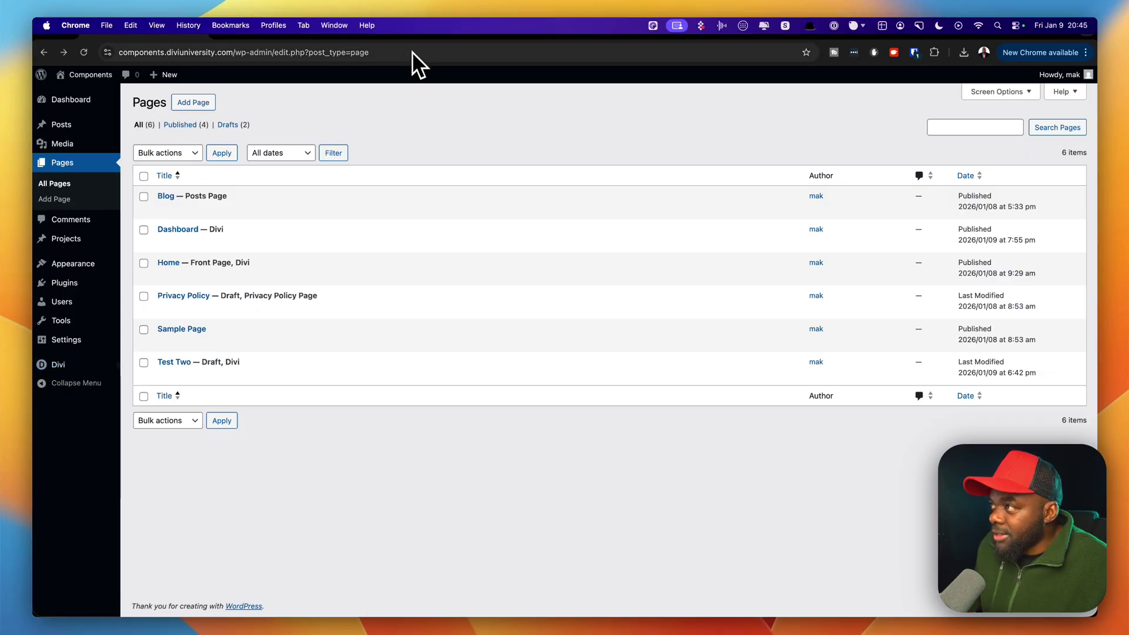
pyautogui.click(408, 29)
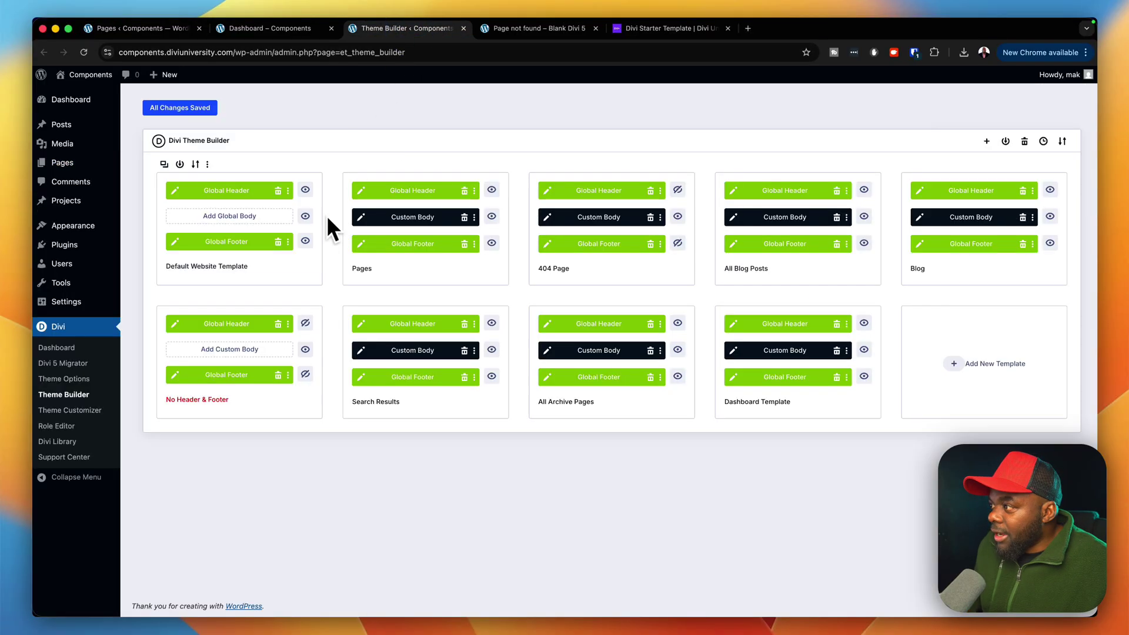
pyautogui.click(368, 164)
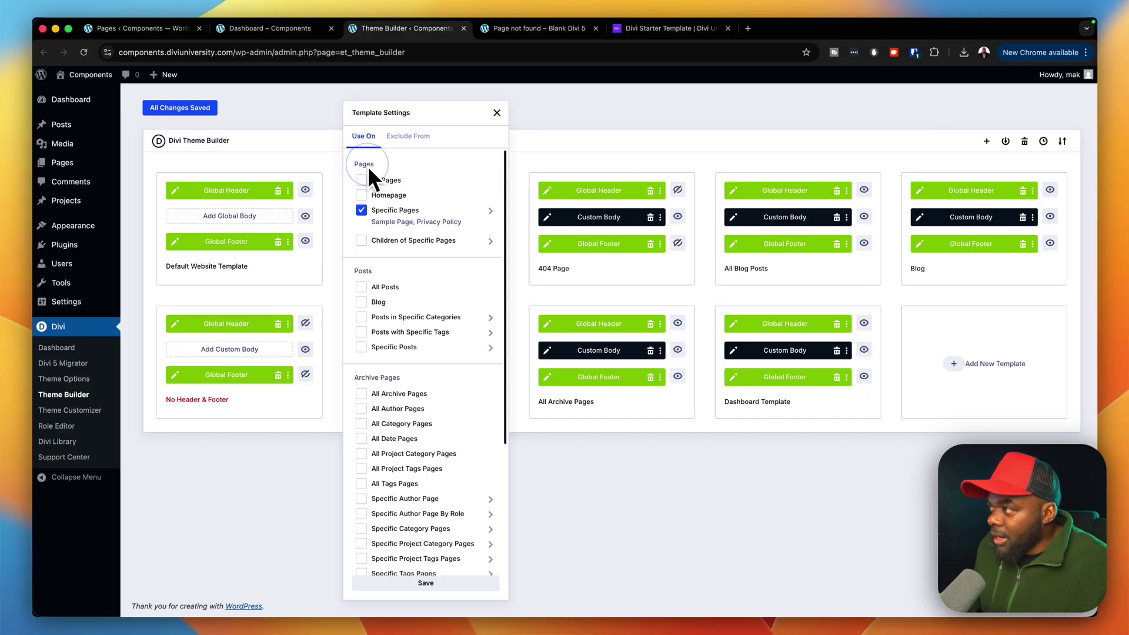
pyautogui.moveTo(368, 200)
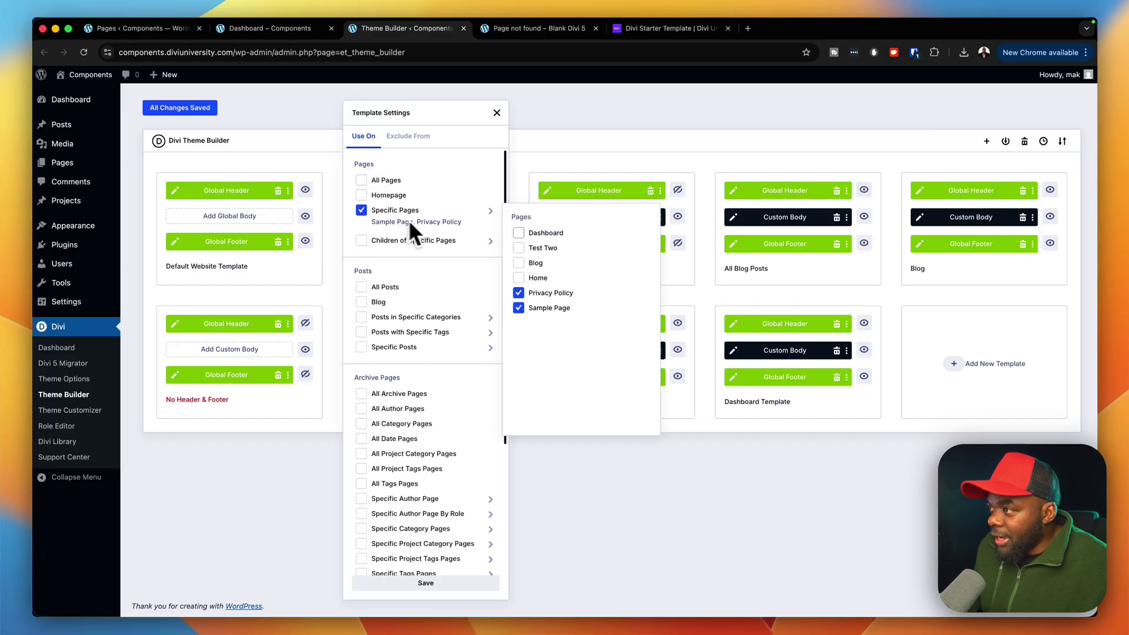
pyautogui.click(518, 292)
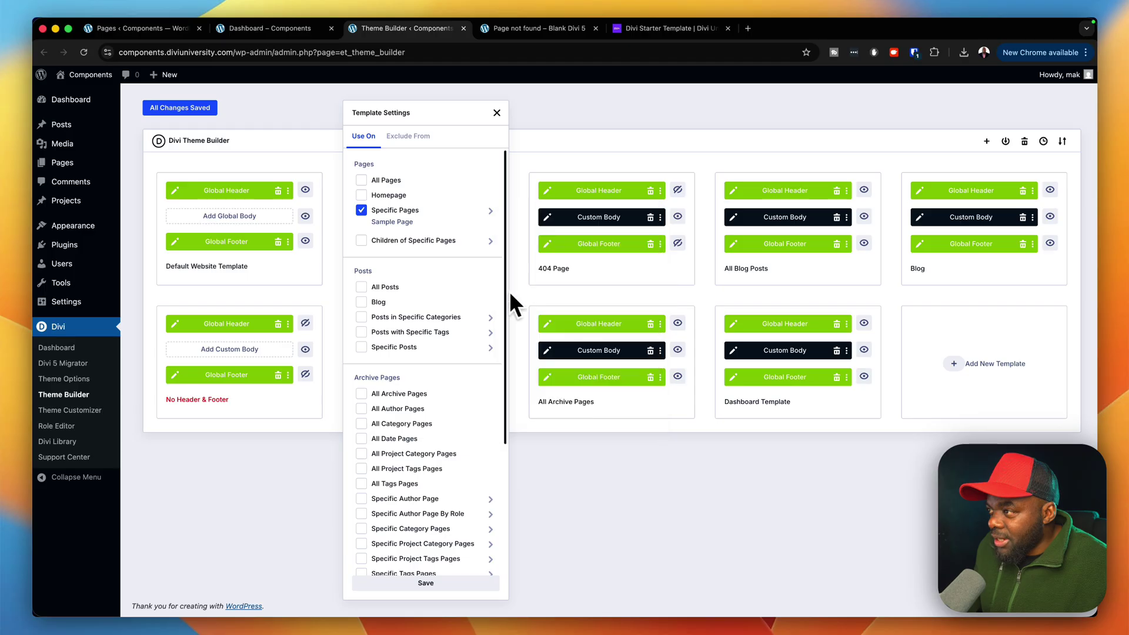
pyautogui.click(205, 112)
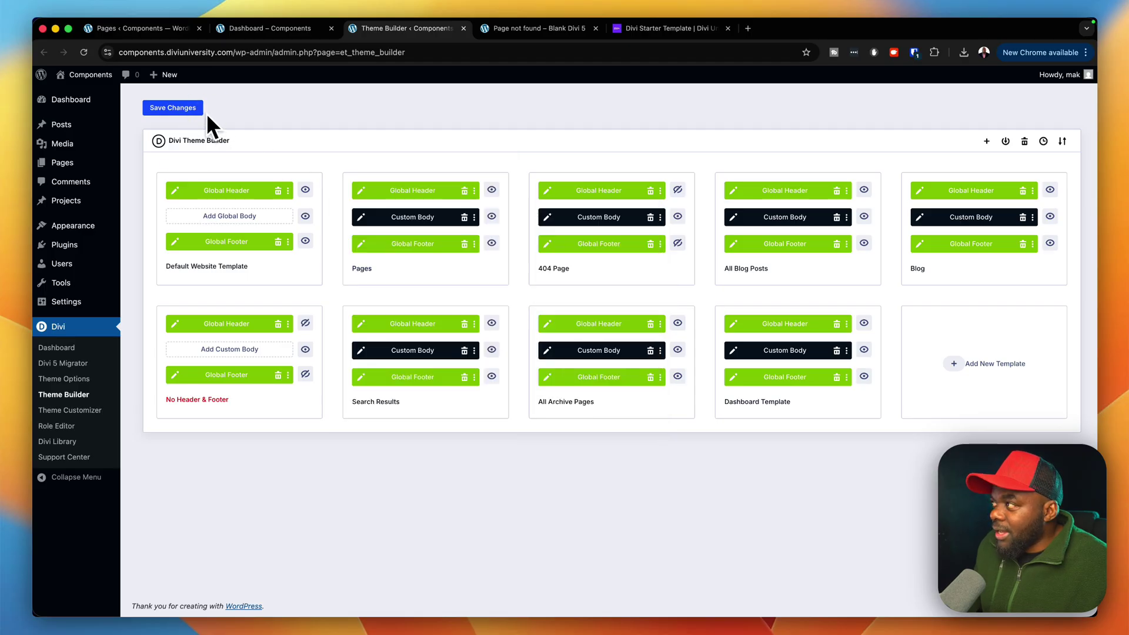
pyautogui.click(196, 109)
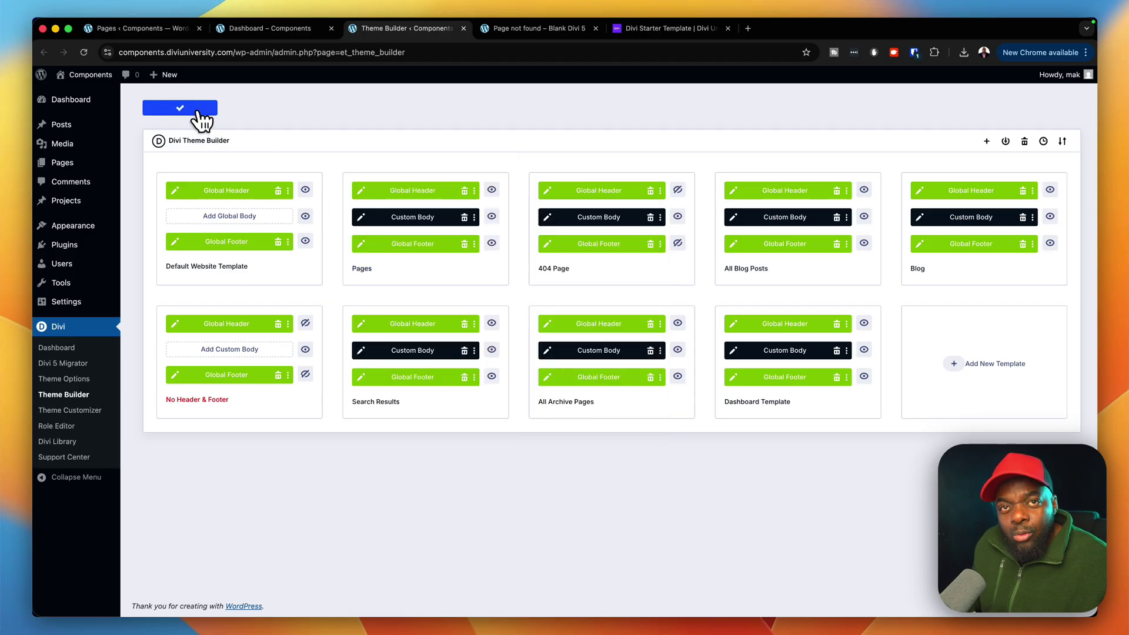
# Preview the Privacy Policy draft with the Pages template unassigned, and view the Dashboard page in its own tab.
pyautogui.click(142, 29)
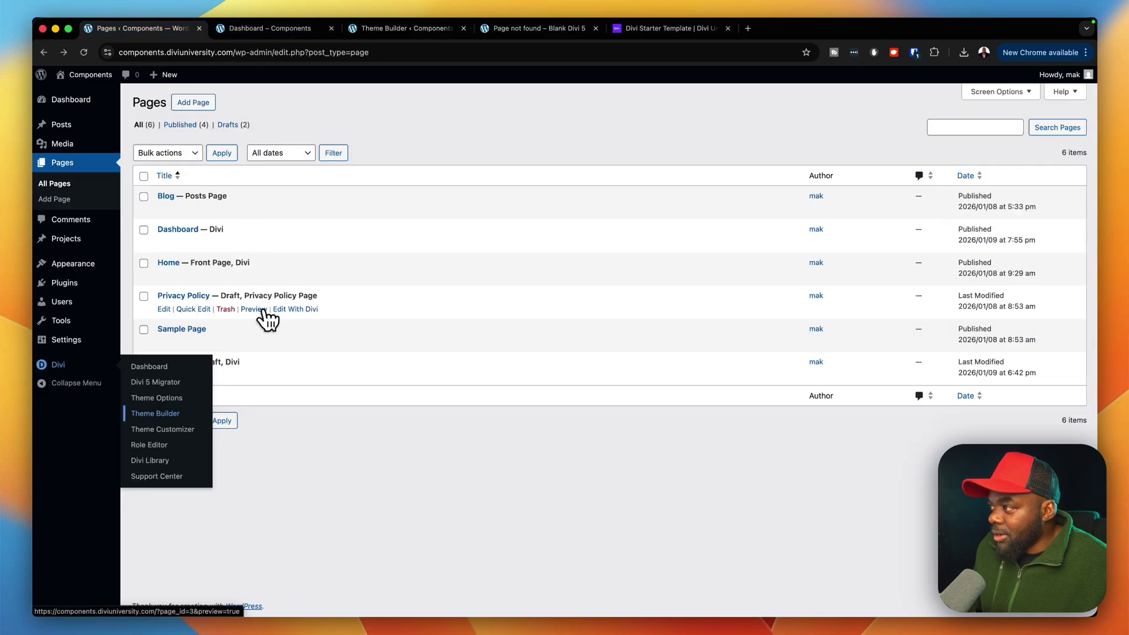
pyautogui.click(263, 310)
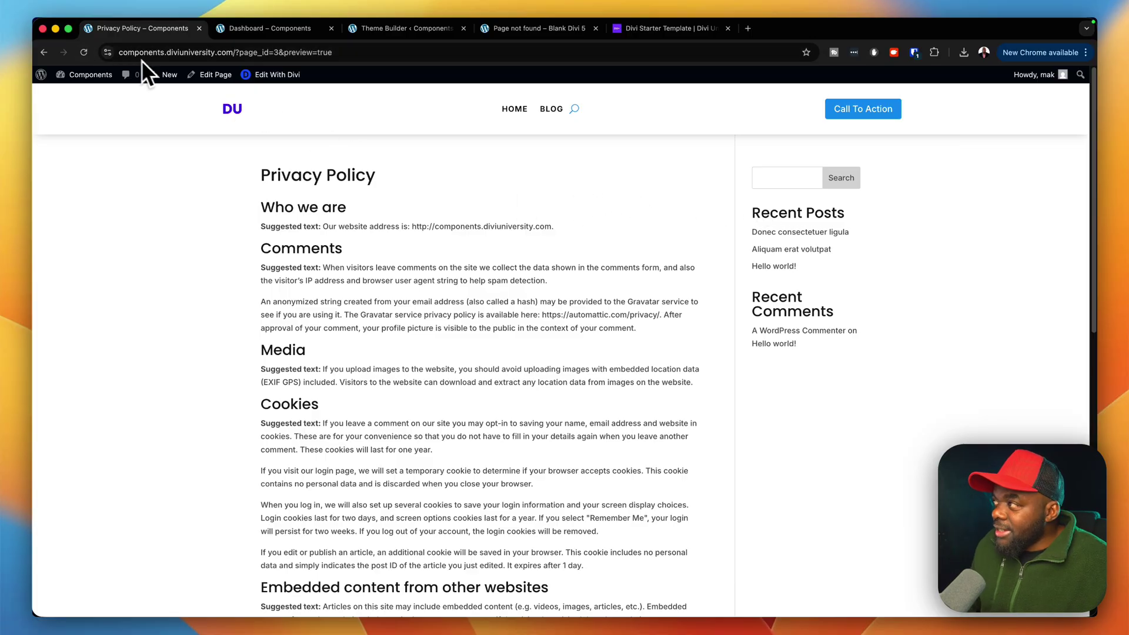
pyautogui.click(44, 52)
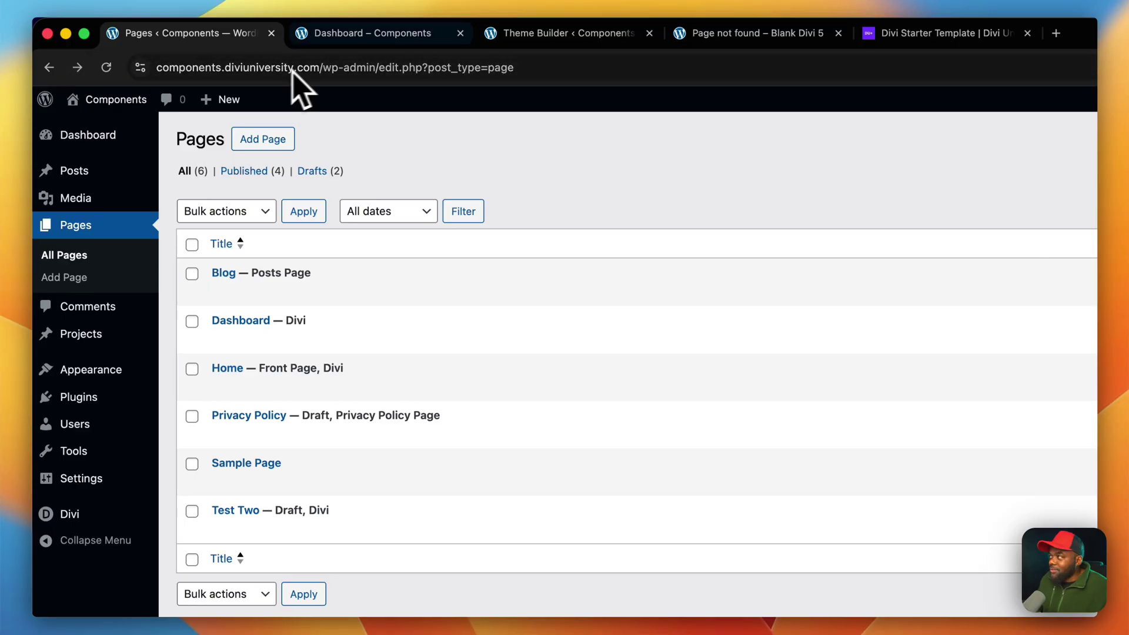
pyautogui.click(379, 35)
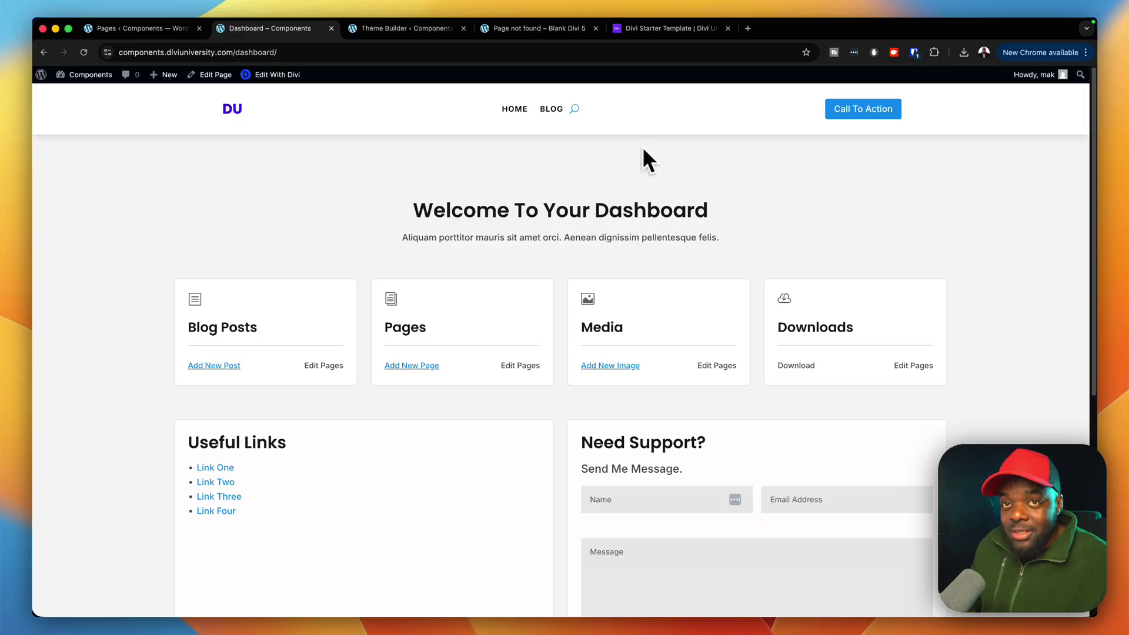
# Switch to the Blank Divi 5 site, enter its admin dashboard, and load the Theme Builder.
pyautogui.click(530, 29)
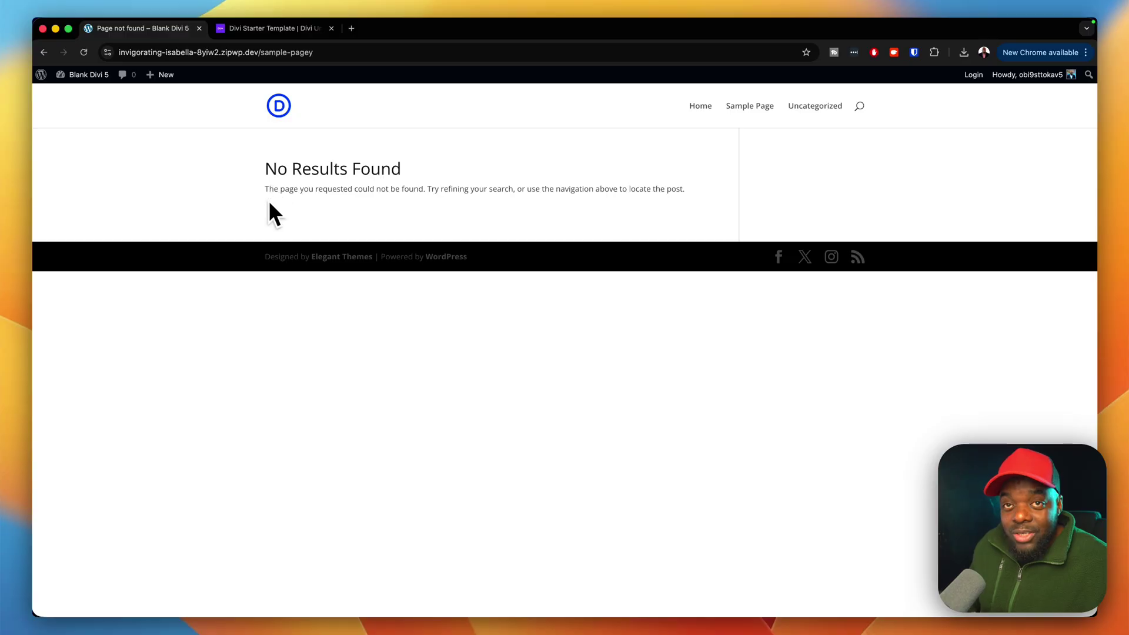
pyautogui.moveTo(115, 98)
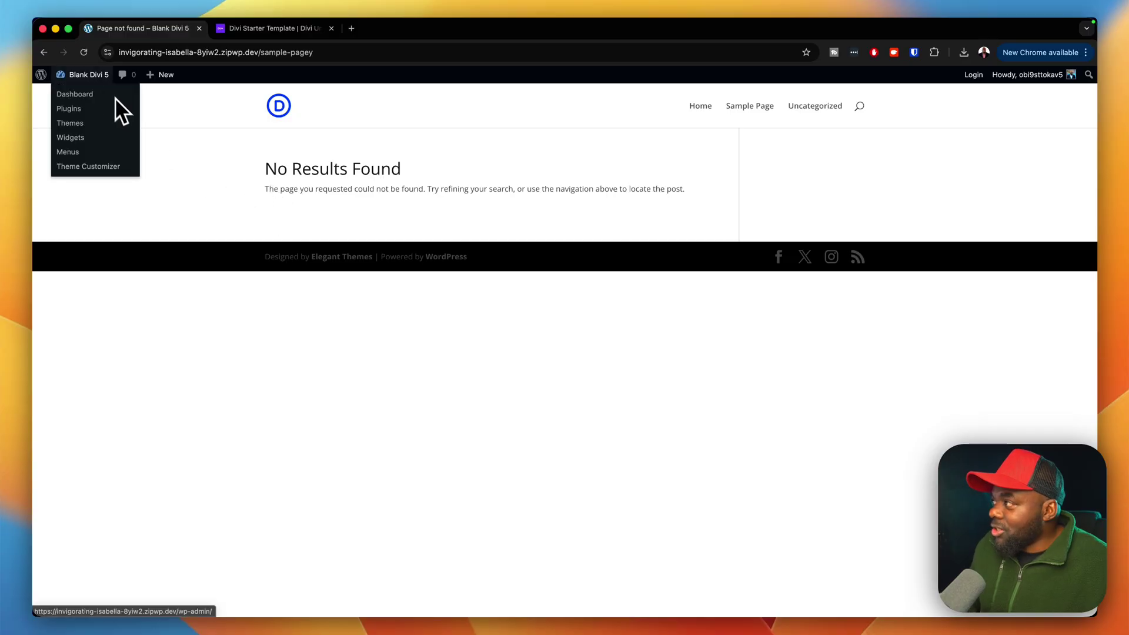
pyautogui.click(99, 106)
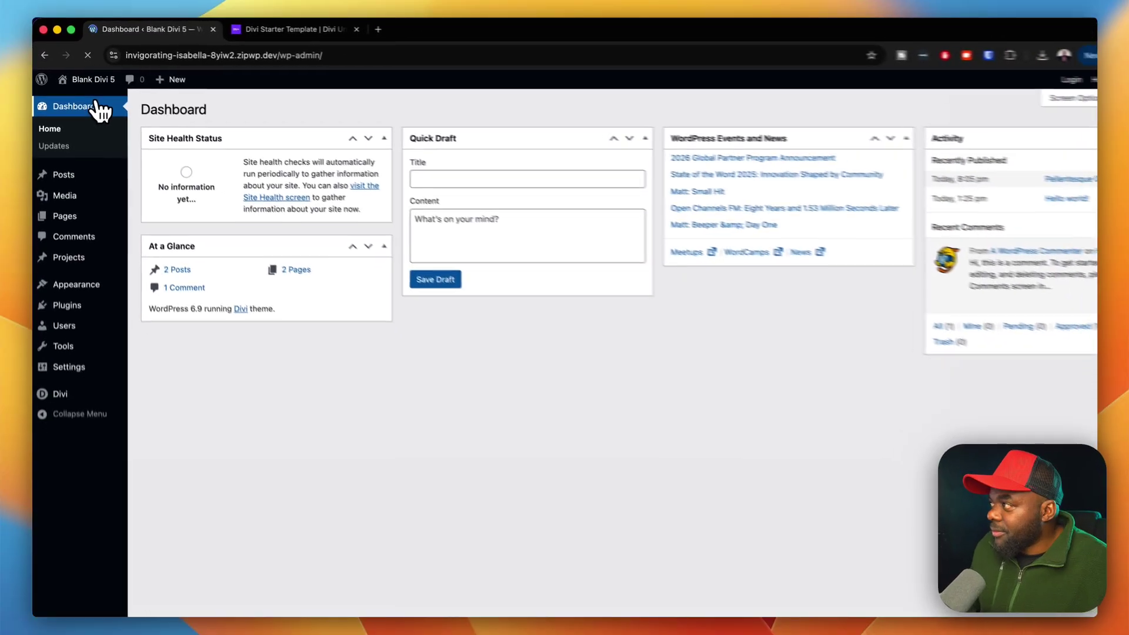
pyautogui.moveTo(72, 388)
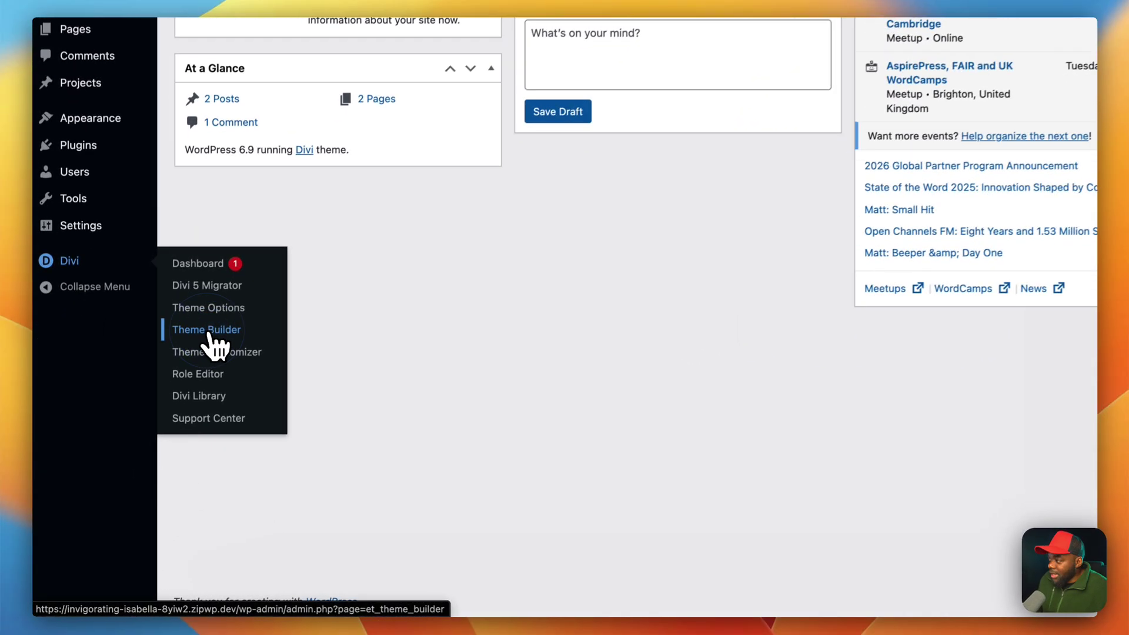
pyautogui.click(202, 339)
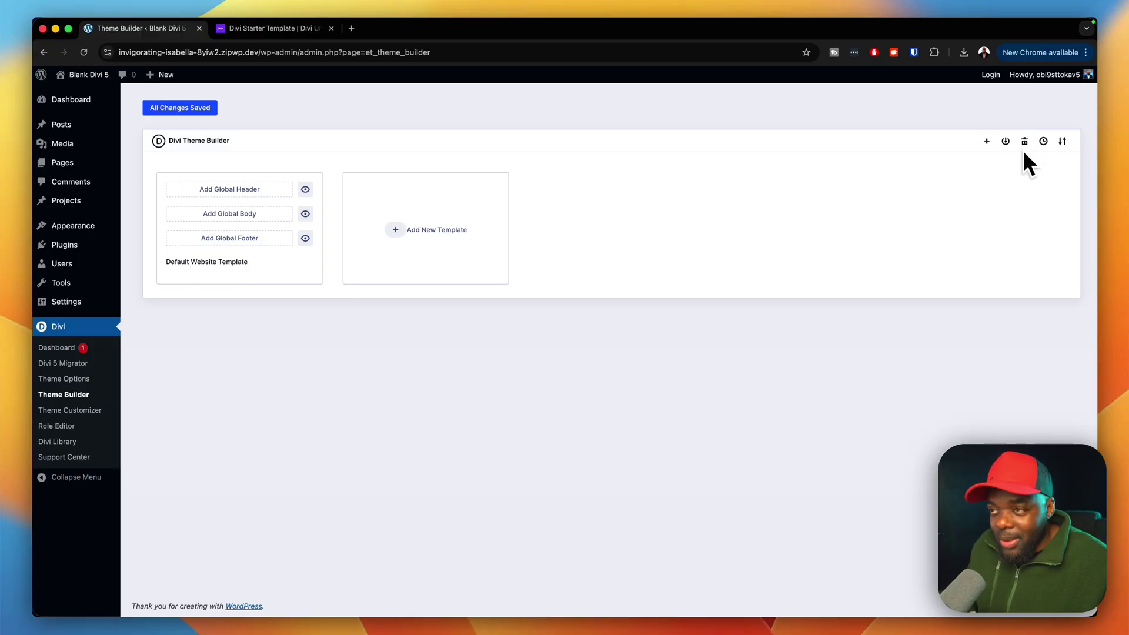
# Open the Theme Builder's template import and export options and check the Downloads folder for the DiviStarterTemplate files.
pyautogui.click(1063, 143)
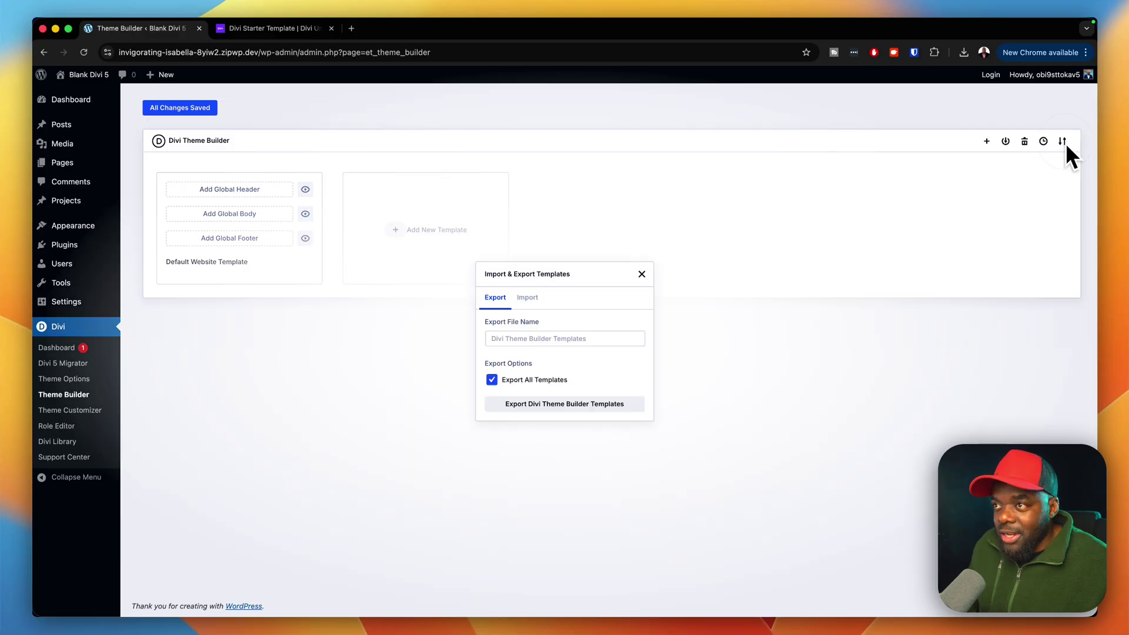
pyautogui.press('super+Tab')
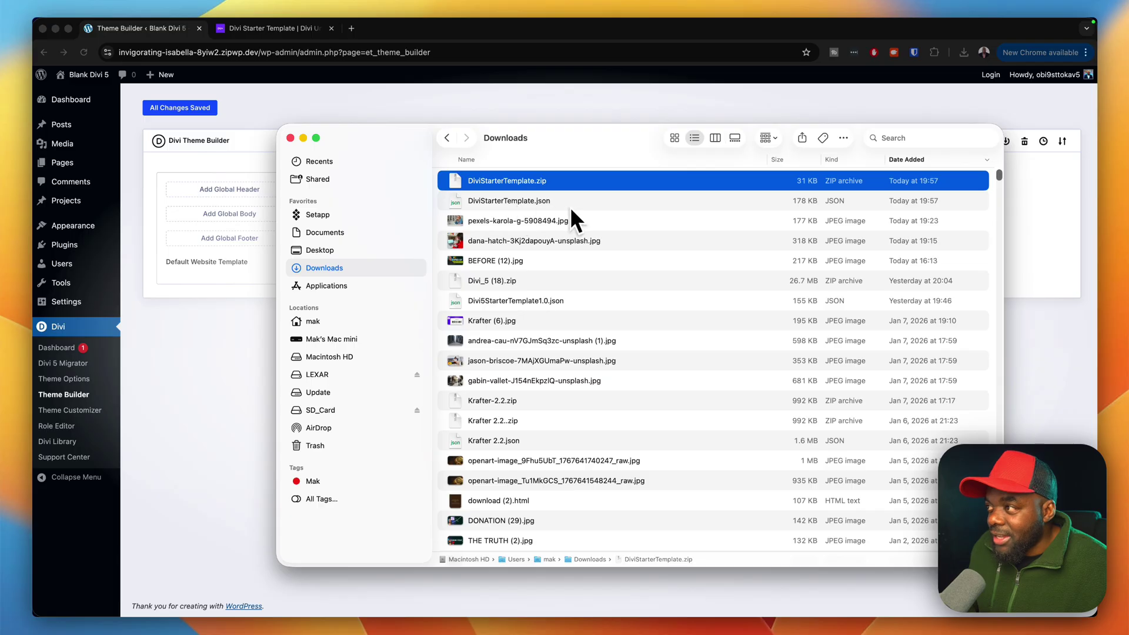
pyautogui.doubleClick(646, 139)
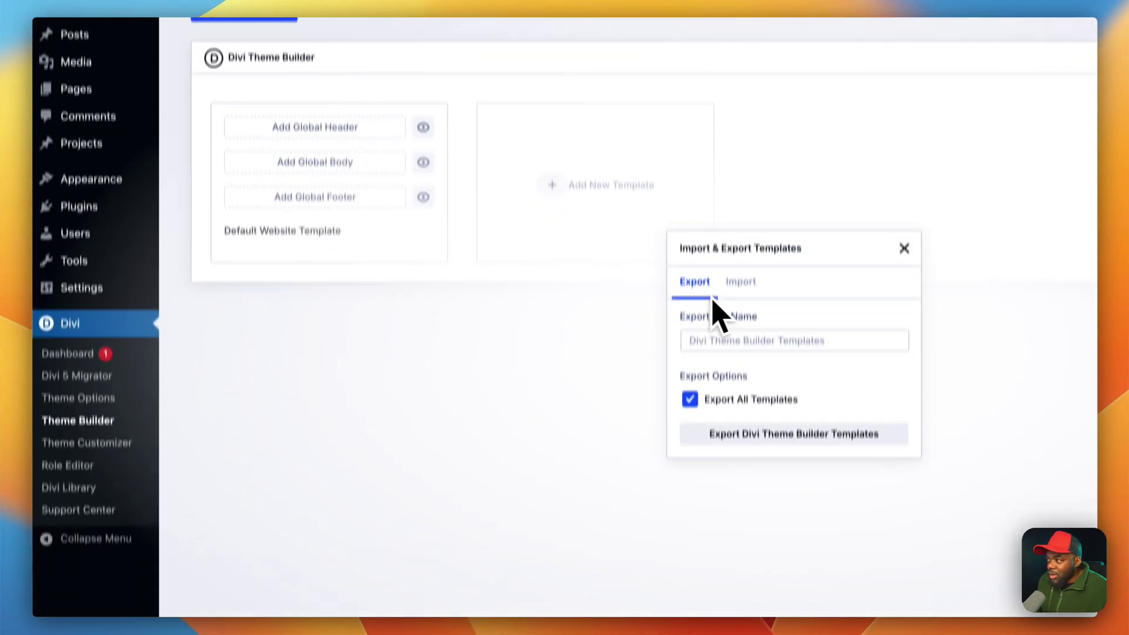
# Import DiviStarterTemplate.json into the Theme Builder with Import Presets enabled, and save the changes.
pyautogui.click(729, 413)
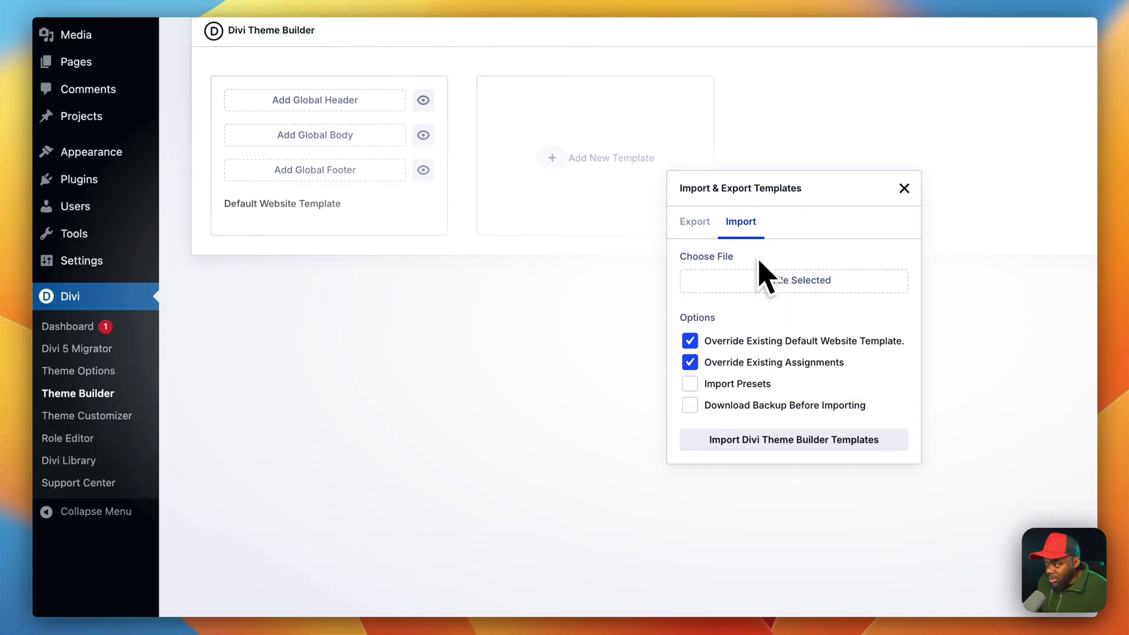
pyautogui.click(692, 384)
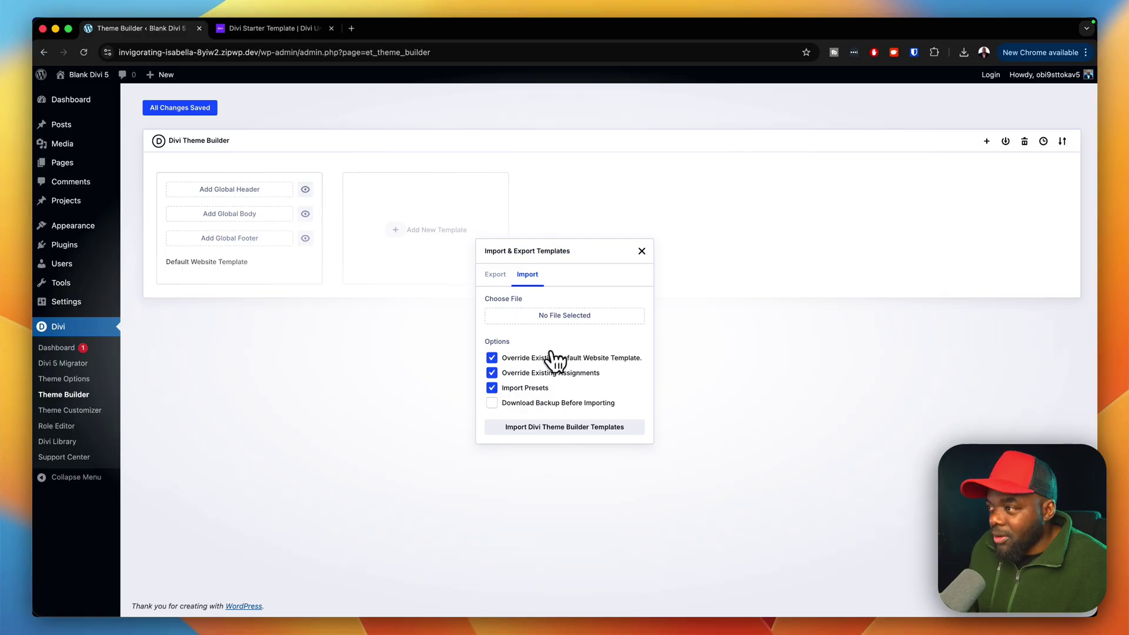
pyautogui.click(570, 317)
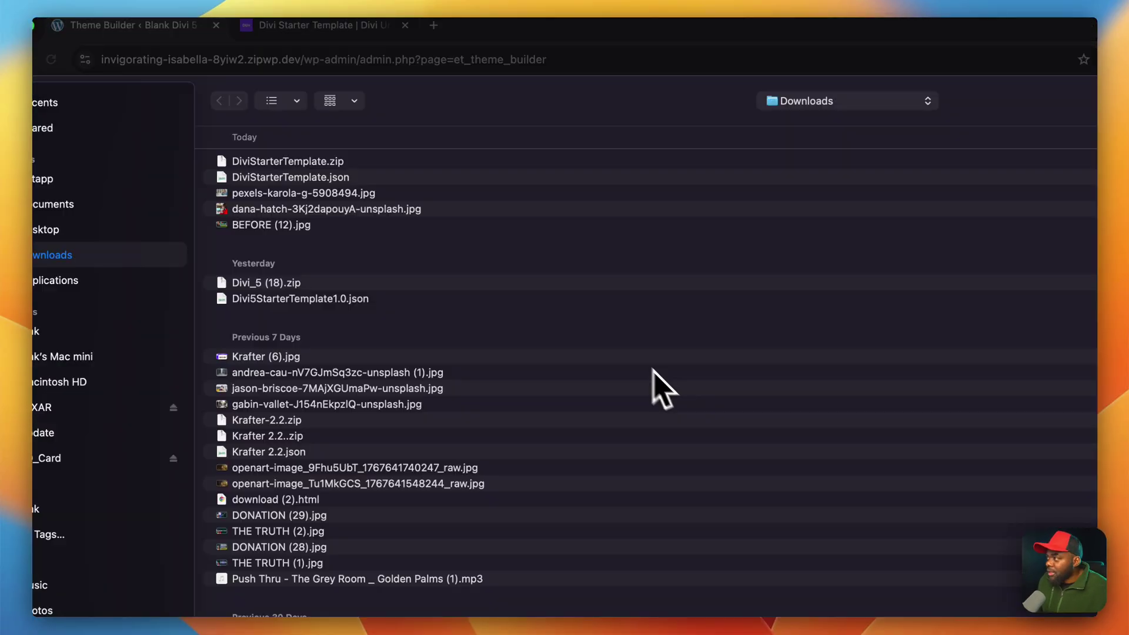
pyautogui.click(388, 178)
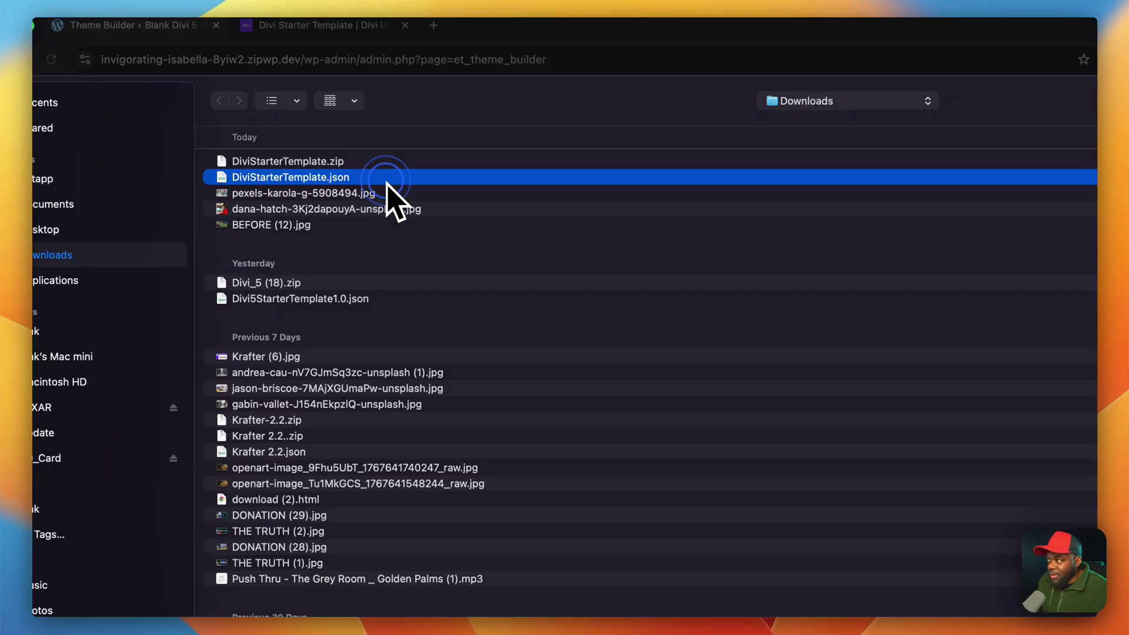
pyautogui.doubleClick(388, 178)
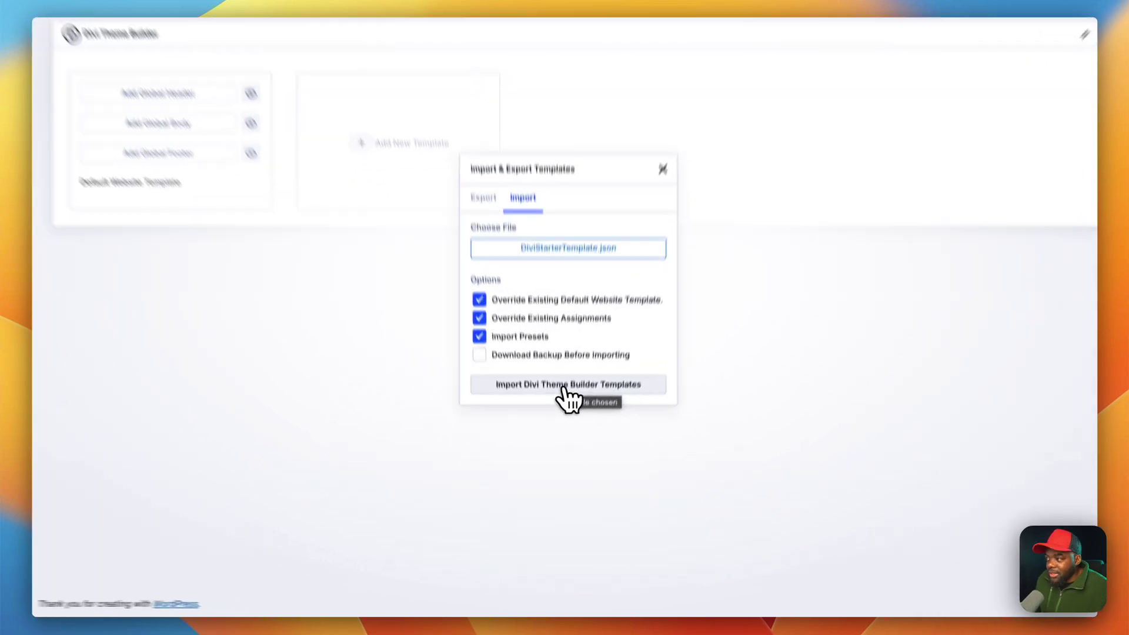
pyautogui.click(563, 430)
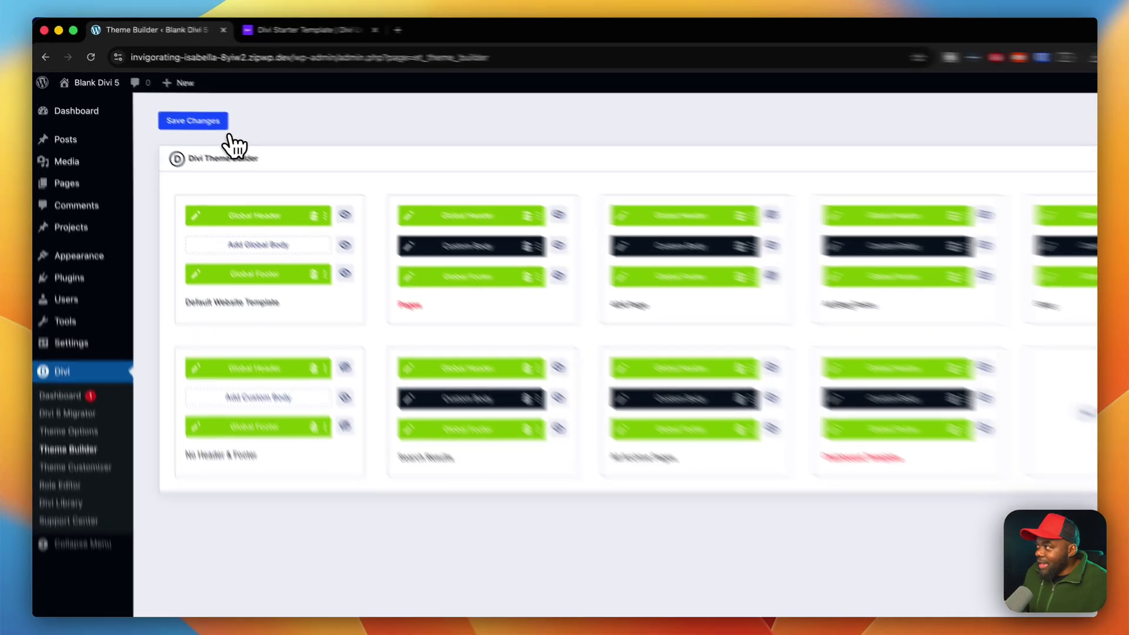
pyautogui.click(185, 110)
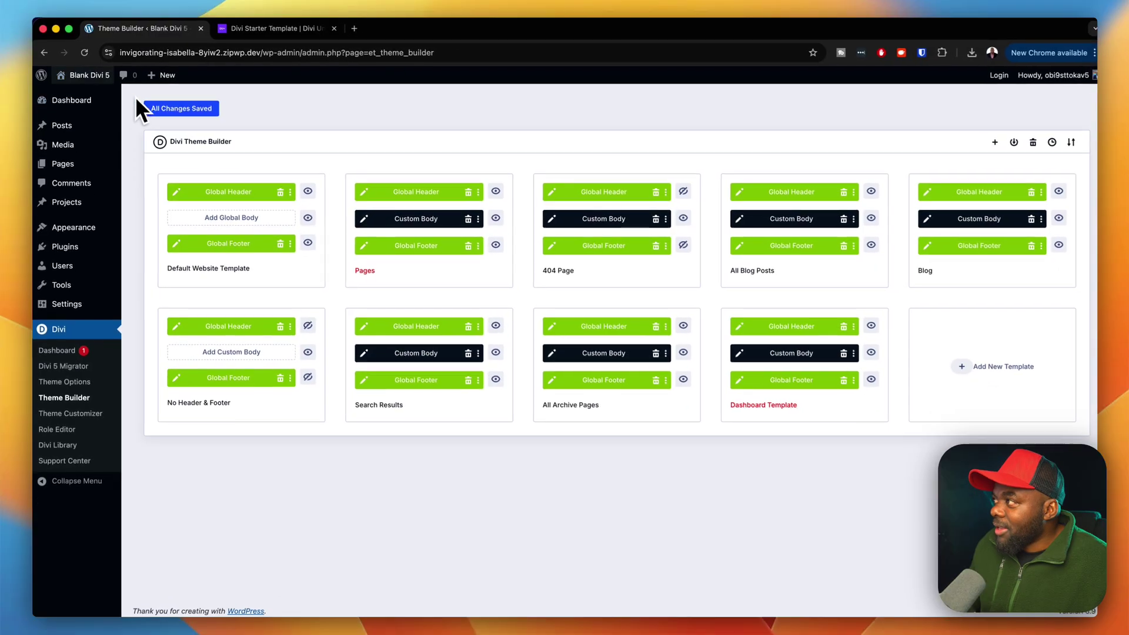
# View the Blank Divi 5 site's front end in a separate tab to check the imported header and footer.
pyautogui.moveTo(112, 99)
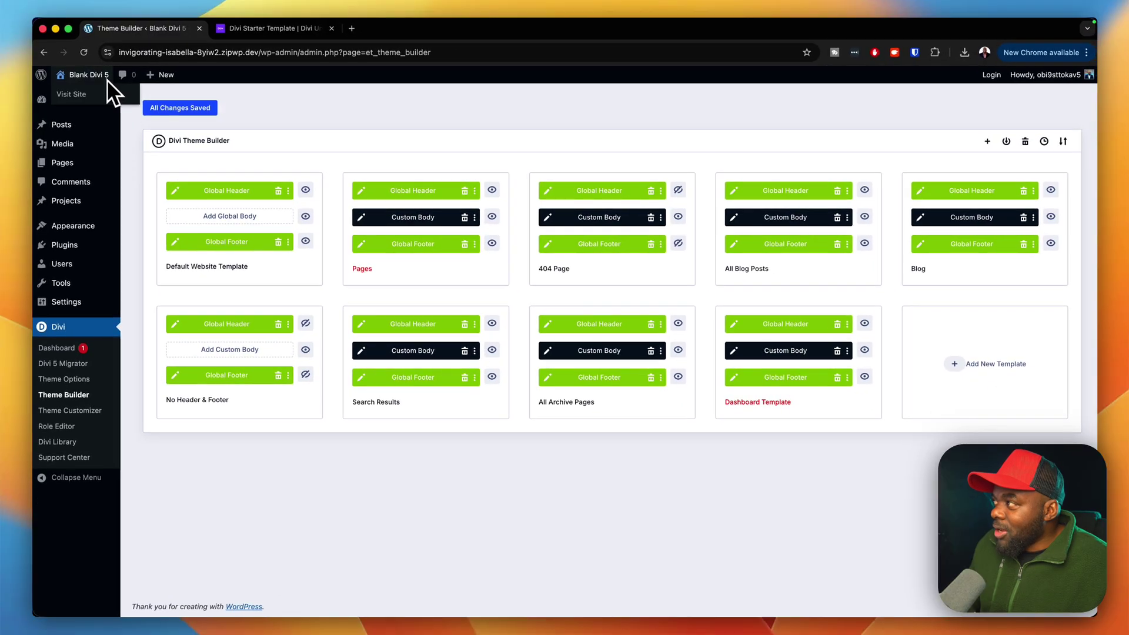
pyautogui.click(79, 97)
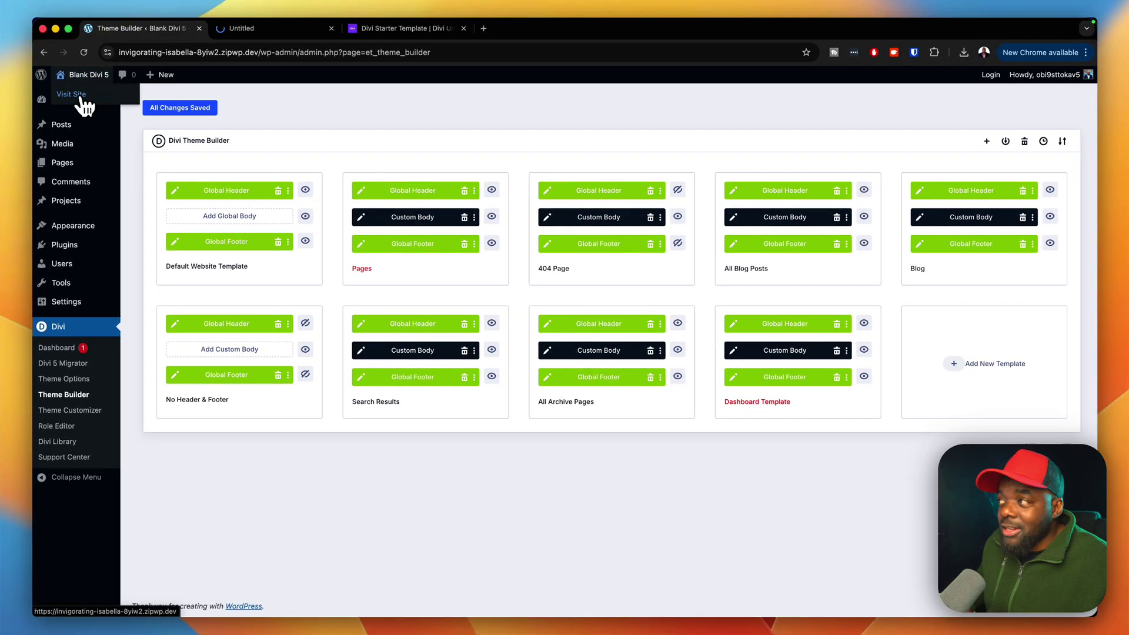
pyautogui.click(287, 35)
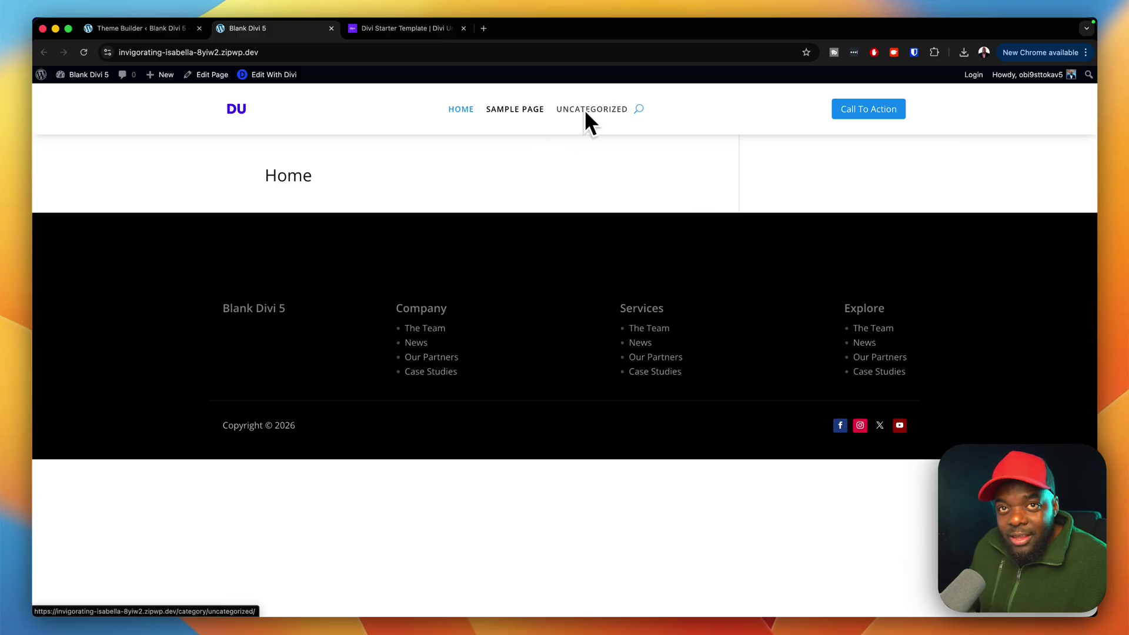
# Search the Blank Divi 5 site for "lorem" and open the Hello world! post from the results.
pyautogui.click(639, 110)
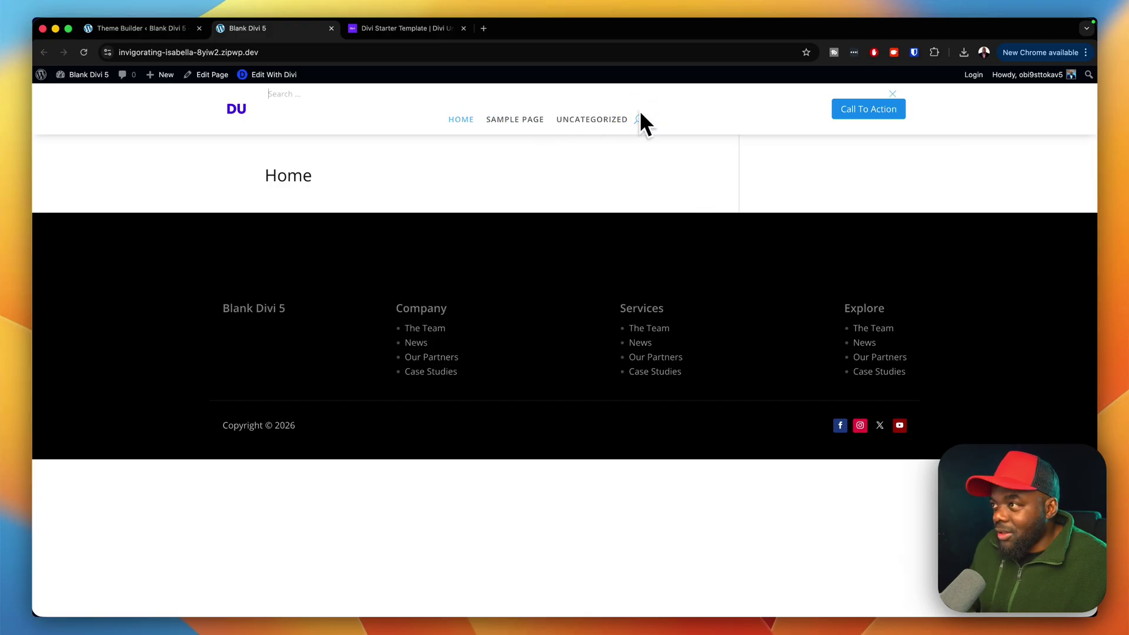
pyautogui.write('l')
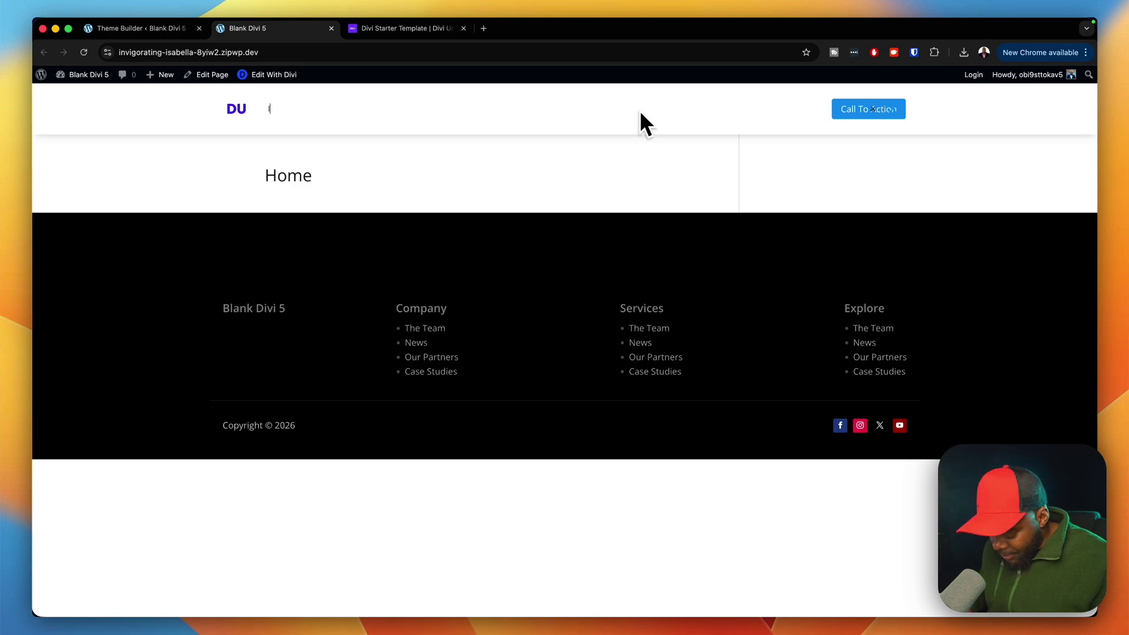
pyautogui.write('orem')
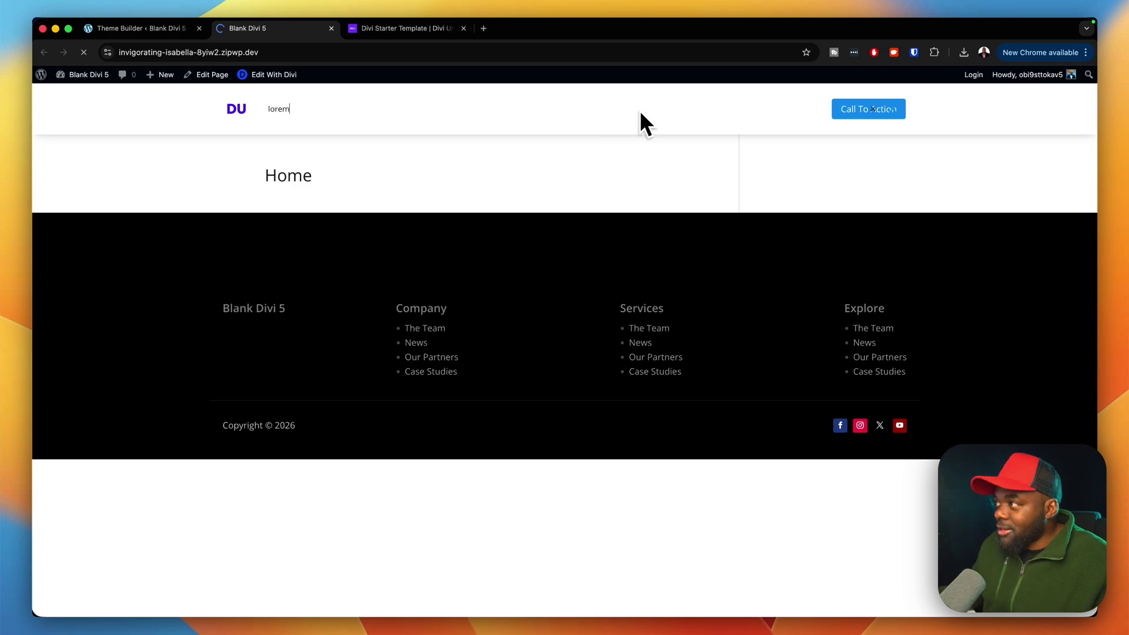
pyautogui.press('Return')
pyautogui.scroll(-5, 662, 378)
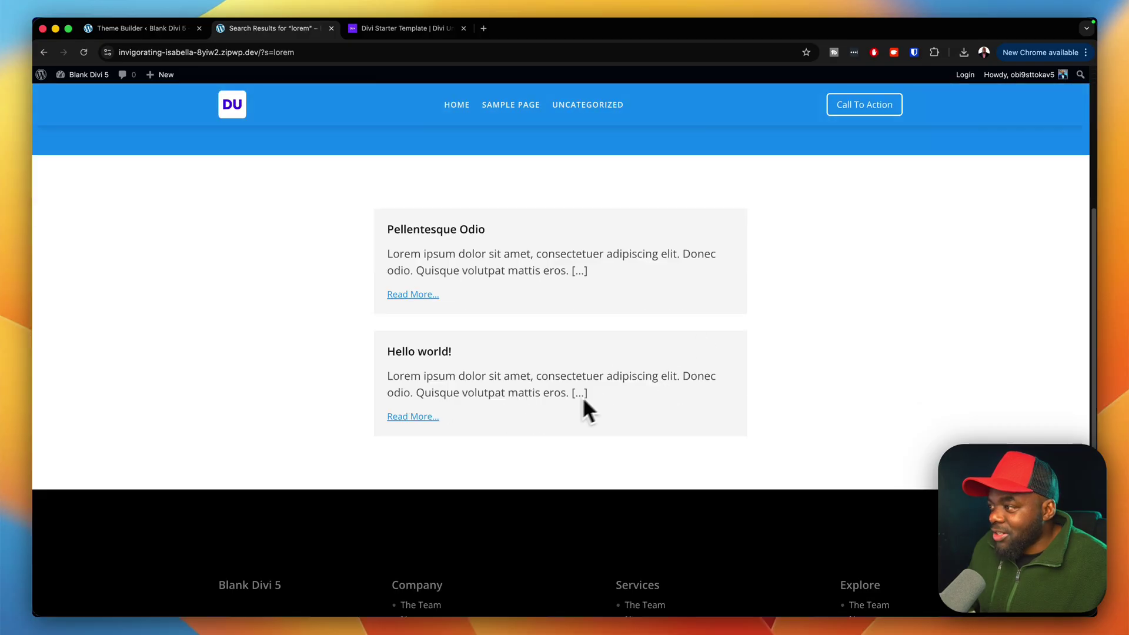
pyautogui.click(432, 418)
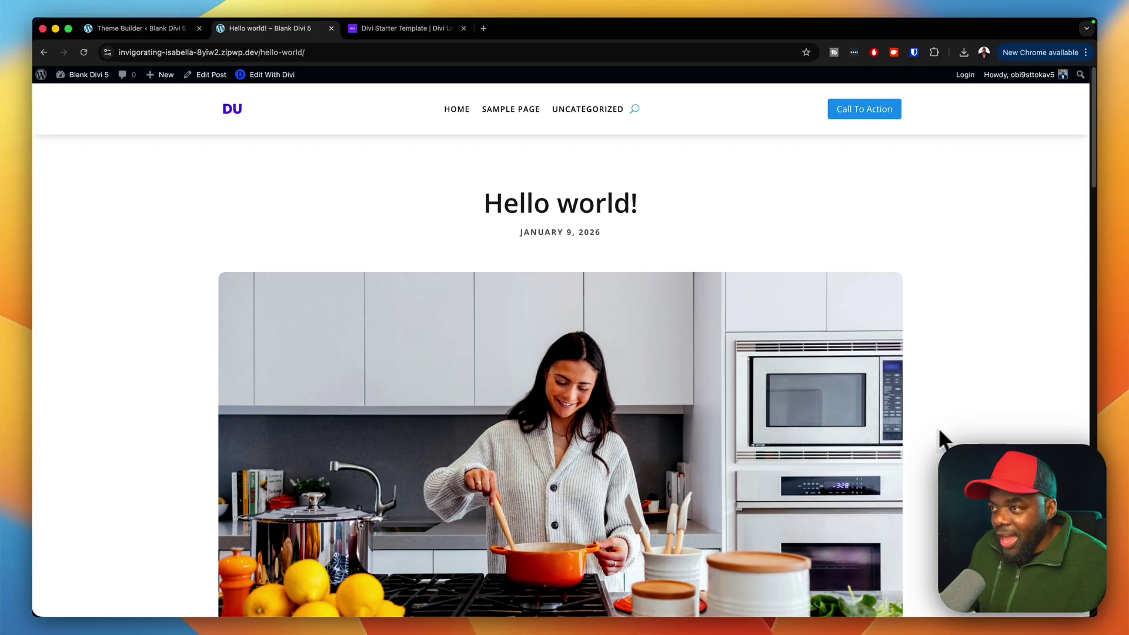
# Examine the Hello world! post from its title through related posts and comments to the footer, and return to the "lorem" search results.
pyautogui.scroll(-2, 1015, 438)
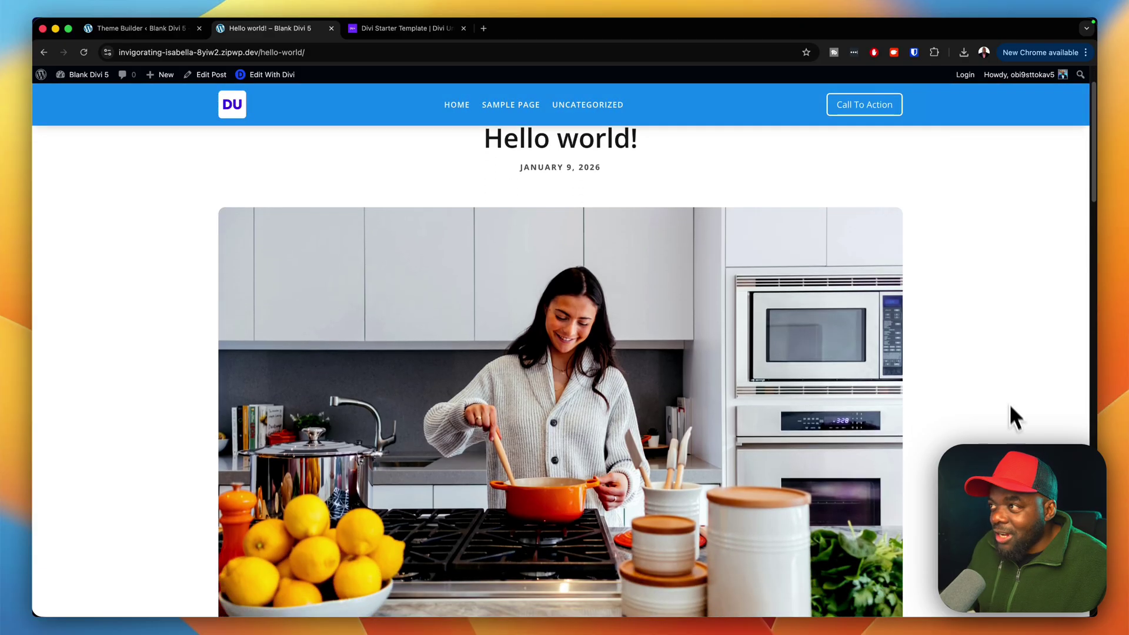
pyautogui.scroll(-4, 975, 355)
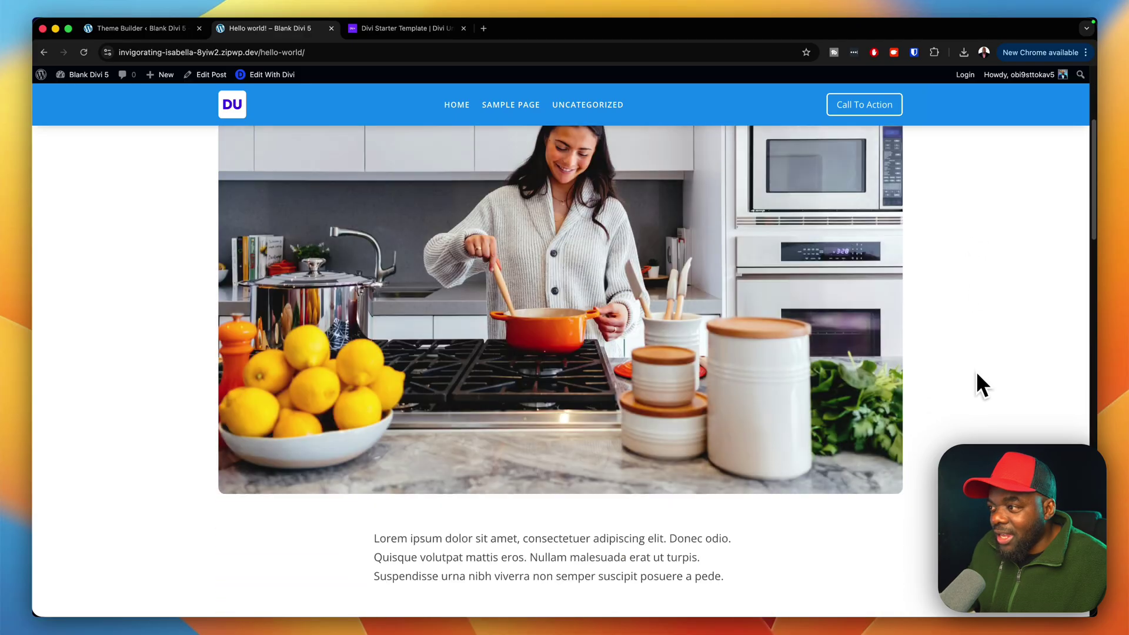
pyautogui.scroll(-10, 978, 377)
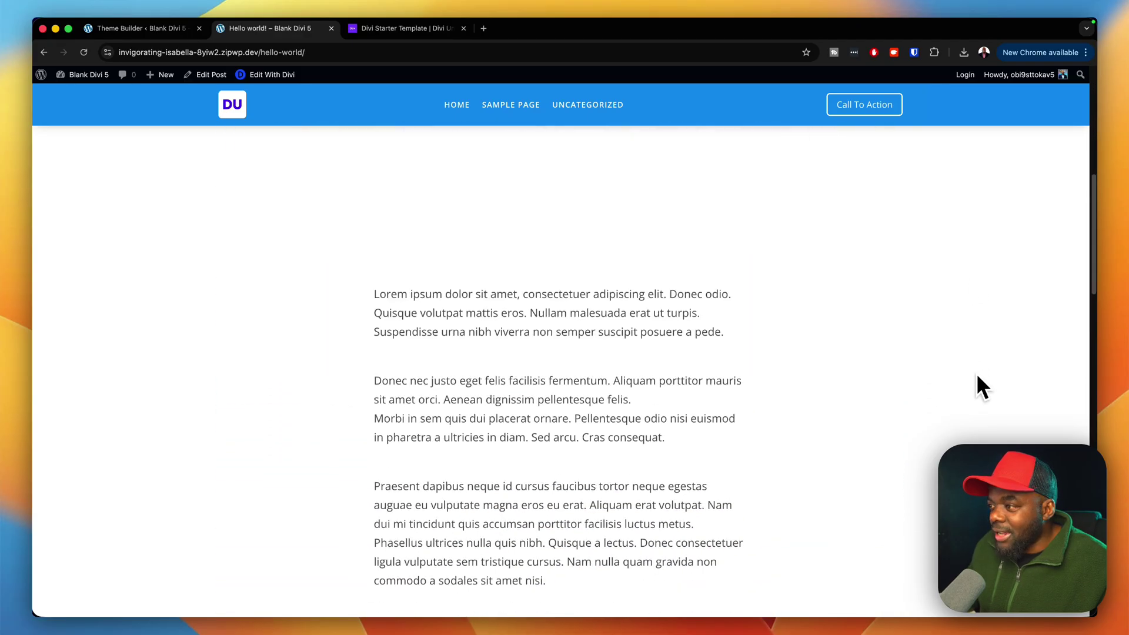
pyautogui.scroll(-3, 976, 373)
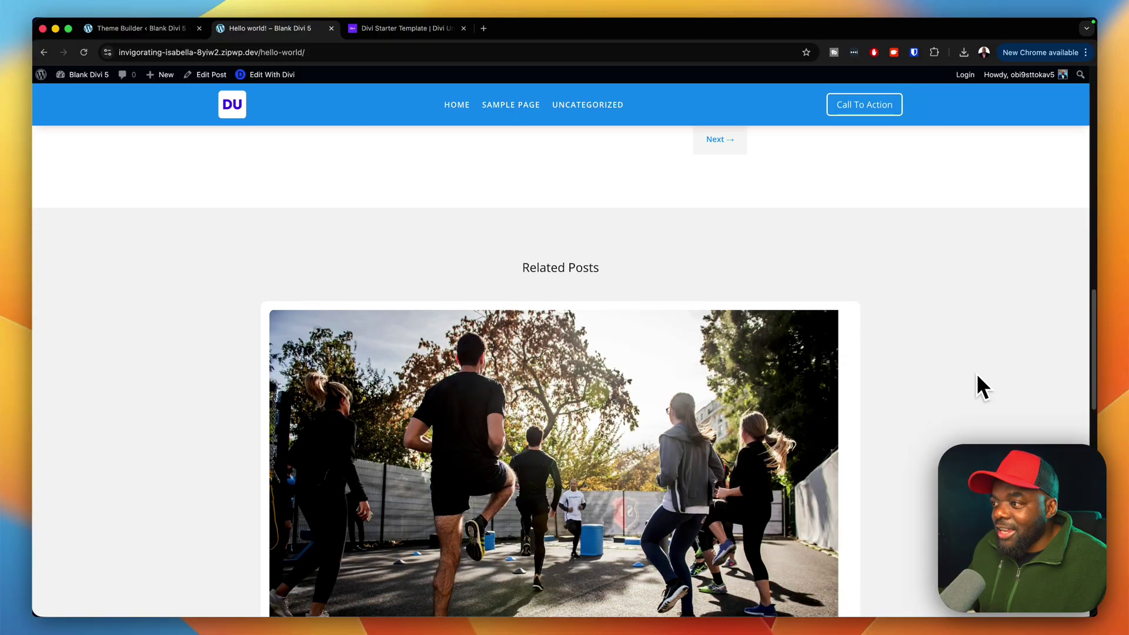
pyautogui.scroll(-3, 789, 341)
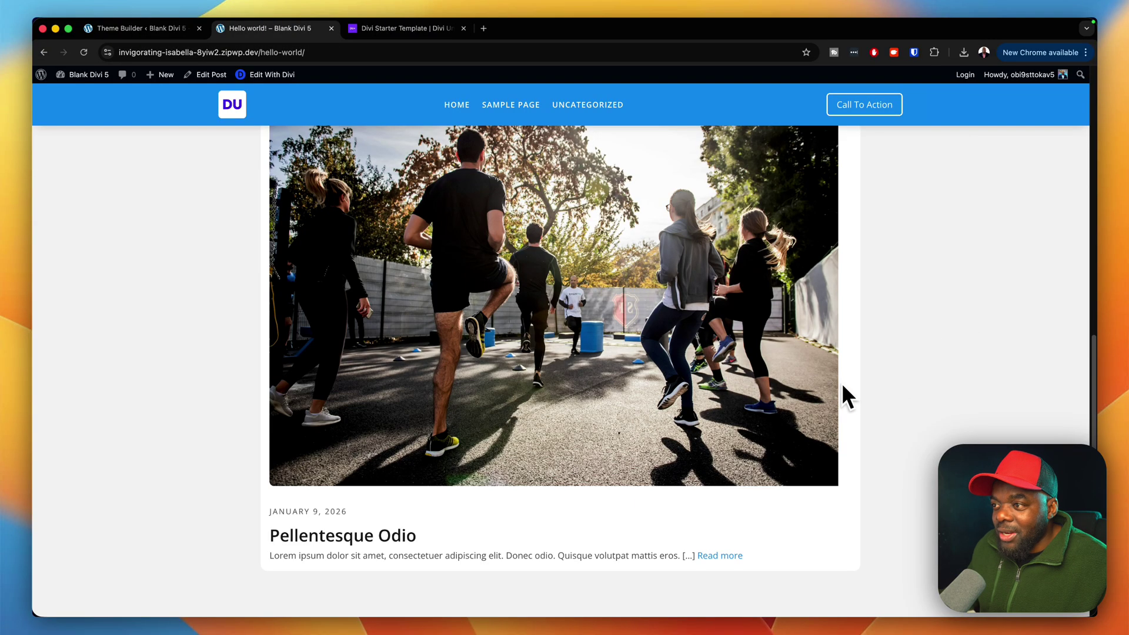
pyautogui.scroll(-2, 882, 394)
pyautogui.scroll(-5, 926, 403)
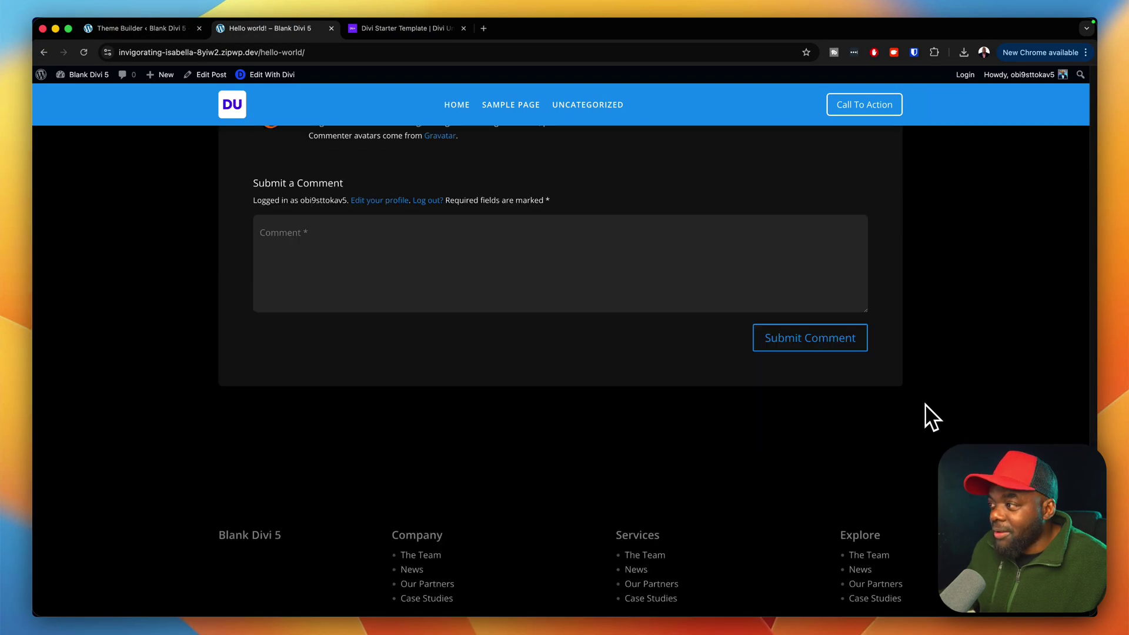
pyautogui.scroll(15, 926, 404)
pyautogui.scroll(10, 926, 403)
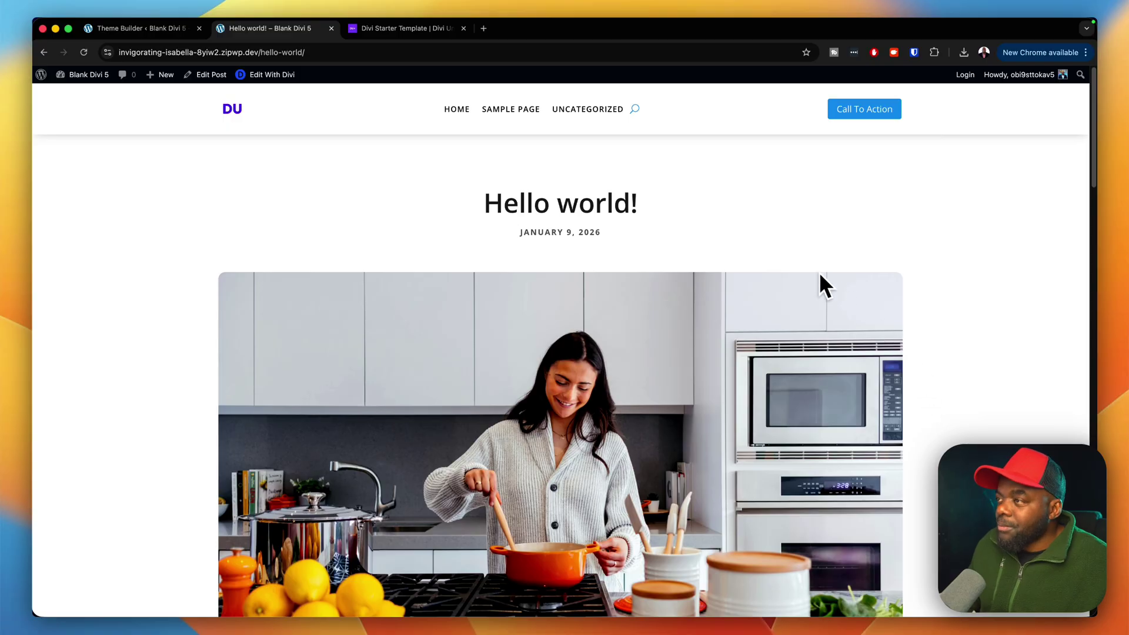
pyautogui.click(635, 111)
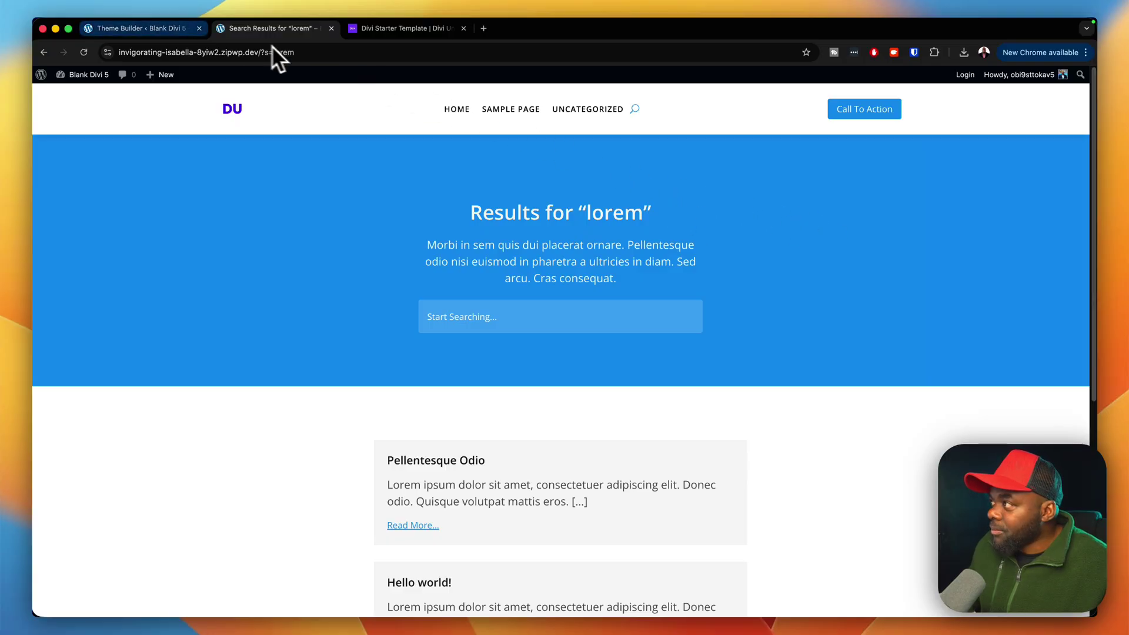
# Switch back to the site's admin area and open Sample Page from the list of all pages in the Divi builder.
pyautogui.click(164, 28)
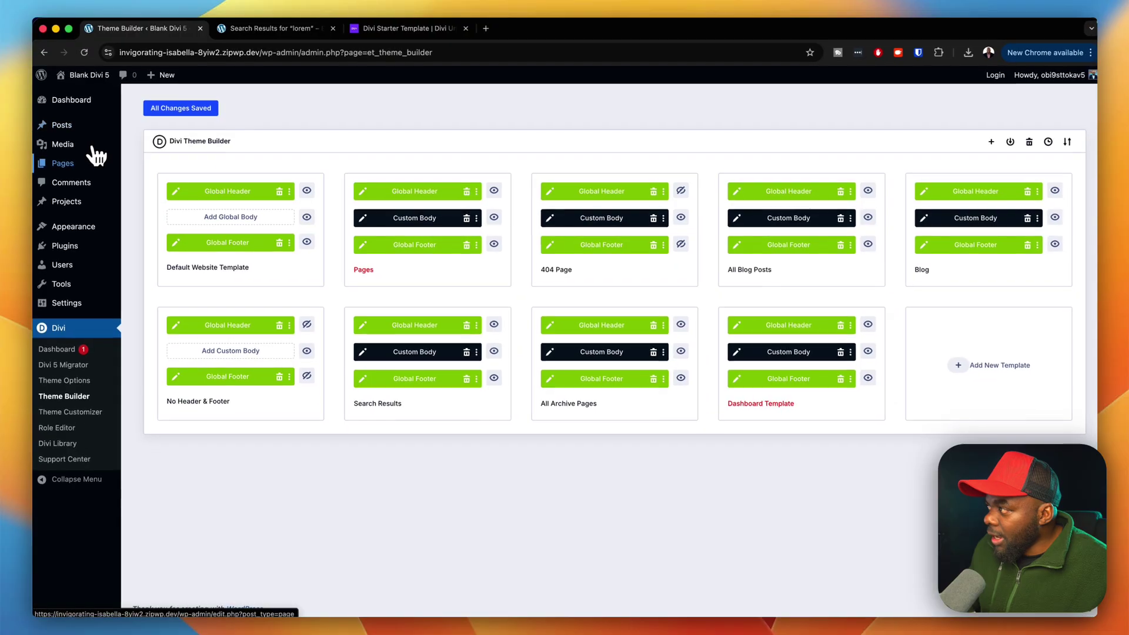
pyautogui.moveTo(89, 172)
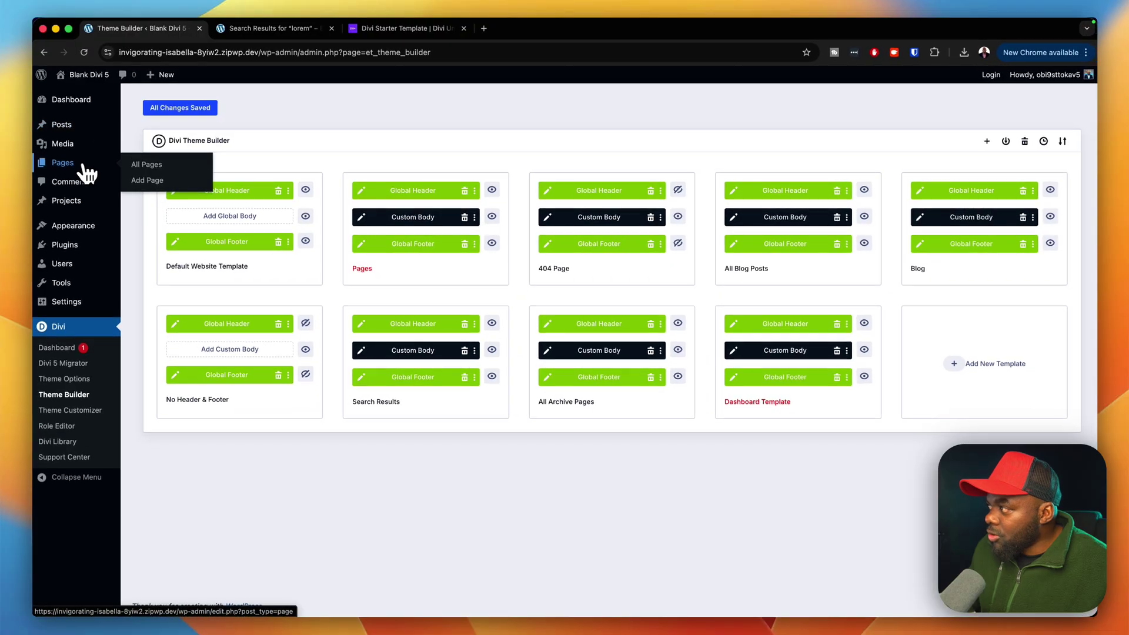
pyautogui.click(149, 165)
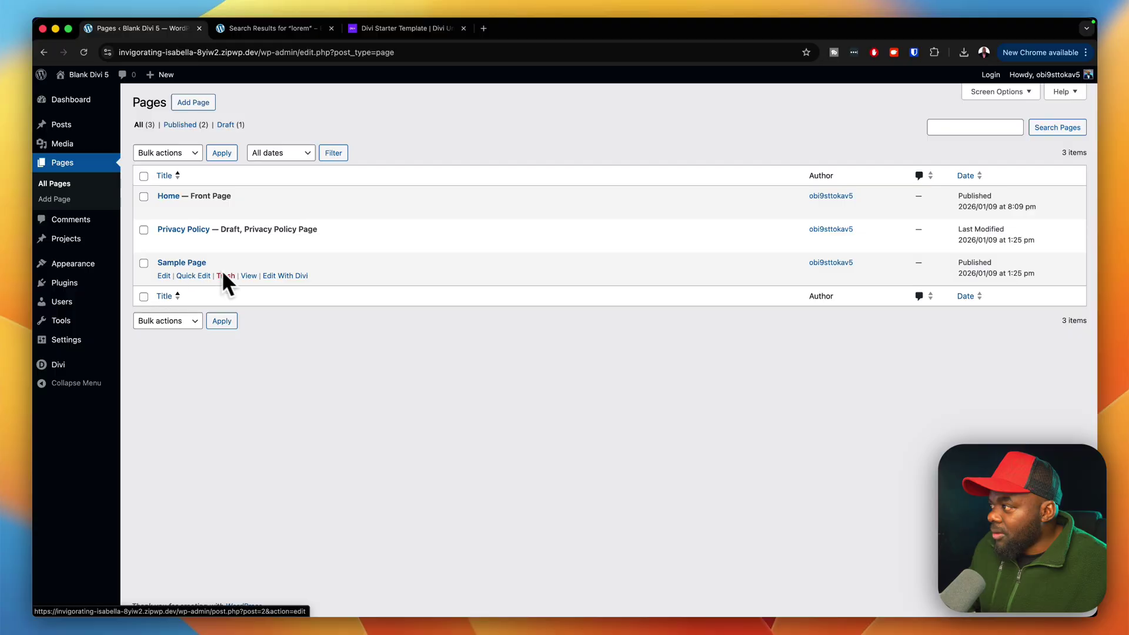
pyautogui.click(286, 277)
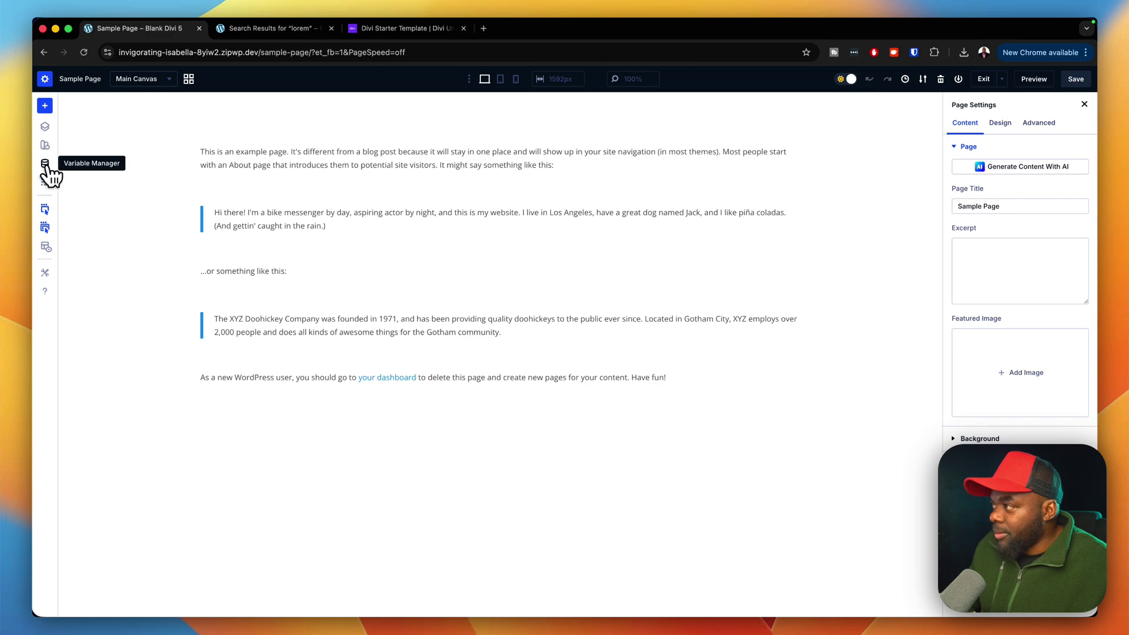
# Open the Variable Manager, enlarge its window, and set the global Heading font to Inter.
pyautogui.click(45, 163)
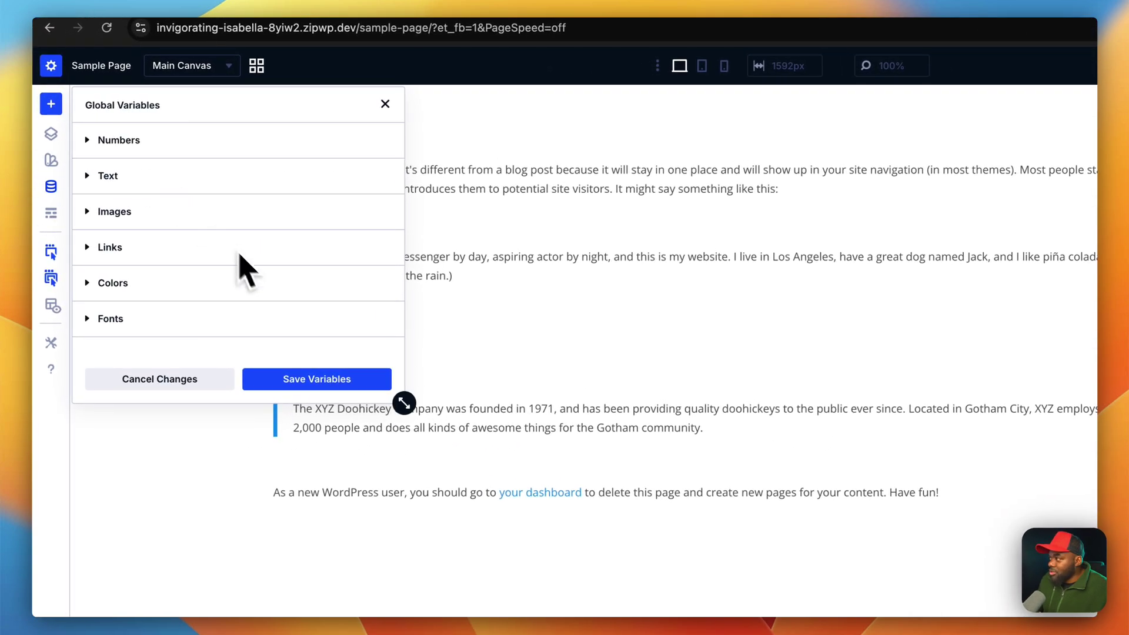
pyautogui.moveTo(404, 403); pyautogui.dragTo(467, 548)
pyautogui.click(177, 318)
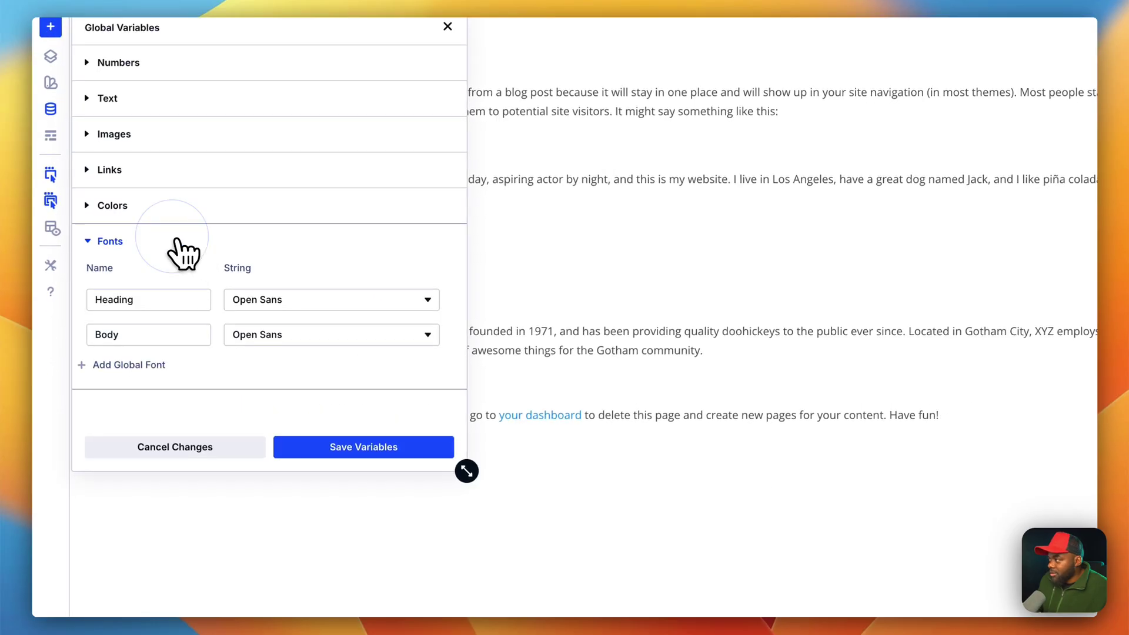
pyautogui.click(297, 301)
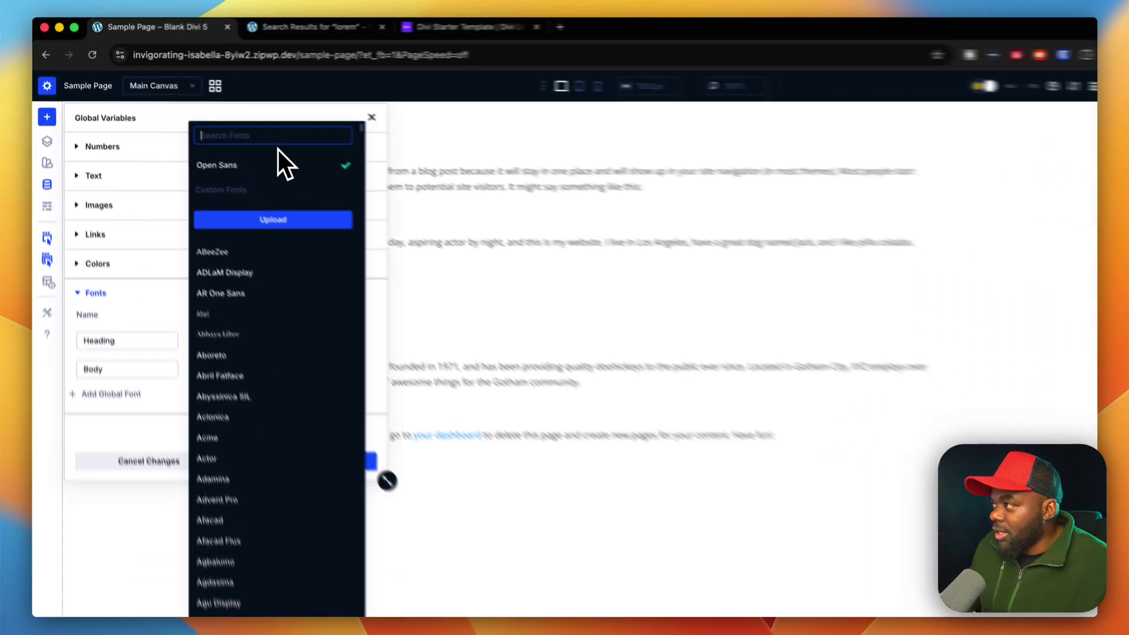
pyautogui.write('inter')
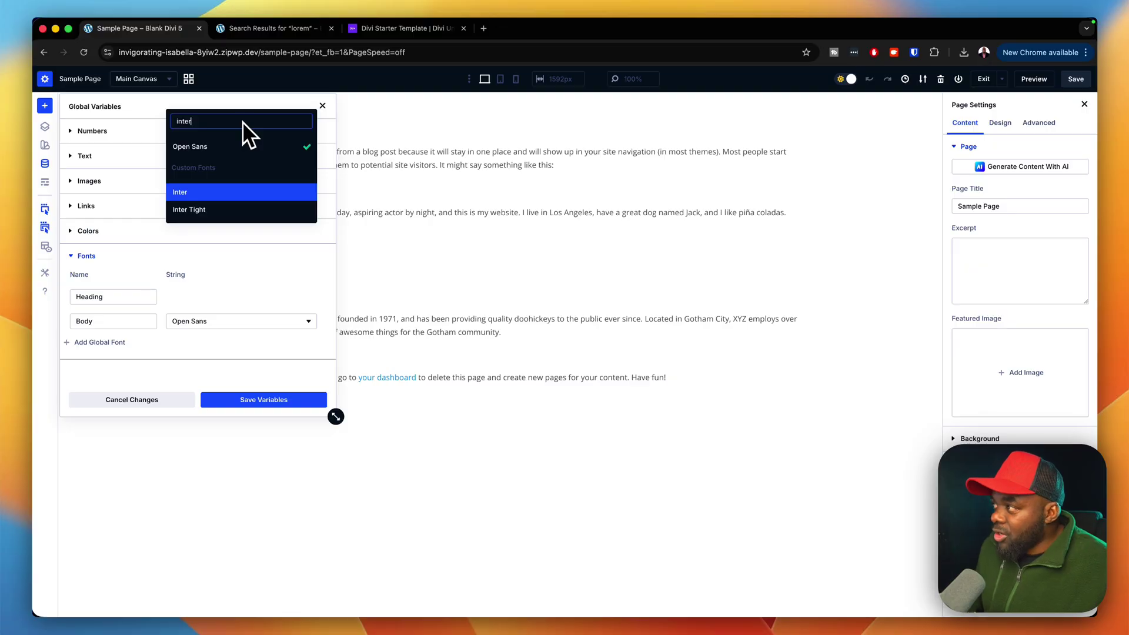
pyautogui.click(220, 191)
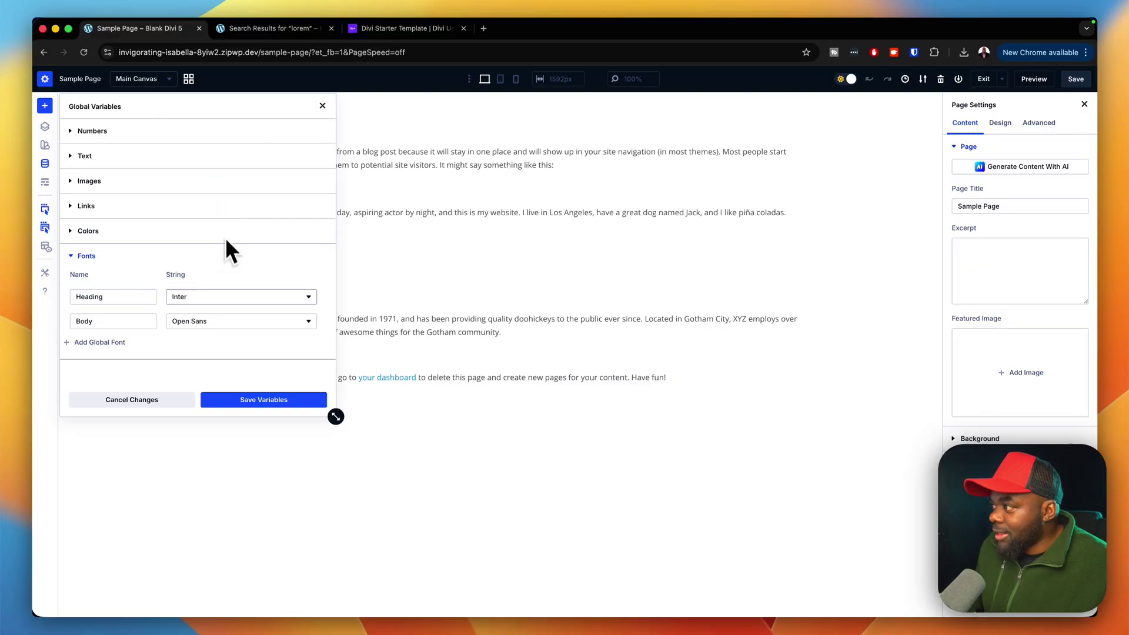
# Set the global Body font to Inter and save the font variables, applying the changes across the entire site.
pyautogui.click(228, 321)
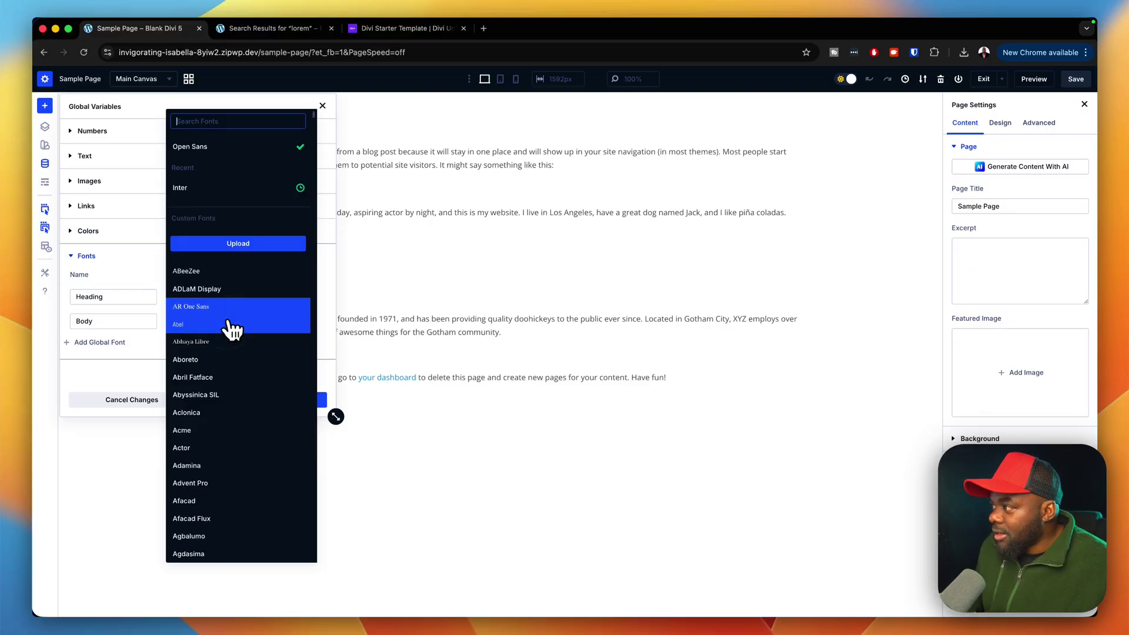
pyautogui.click(220, 187)
pyautogui.click(292, 401)
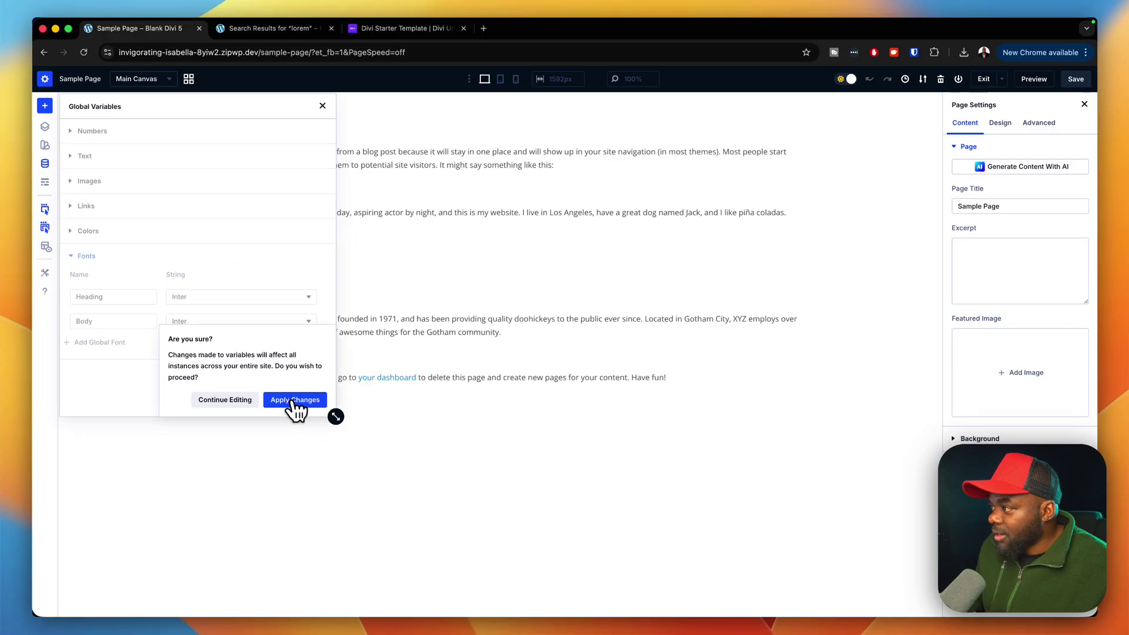
pyautogui.click(293, 402)
pyautogui.click(292, 403)
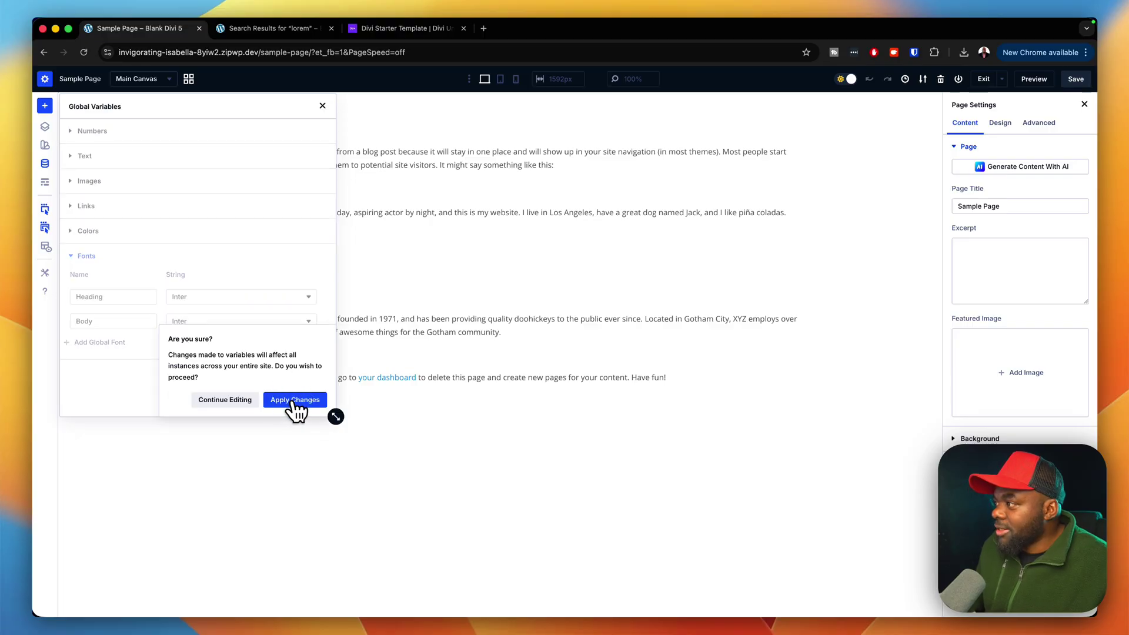
pyautogui.click(294, 401)
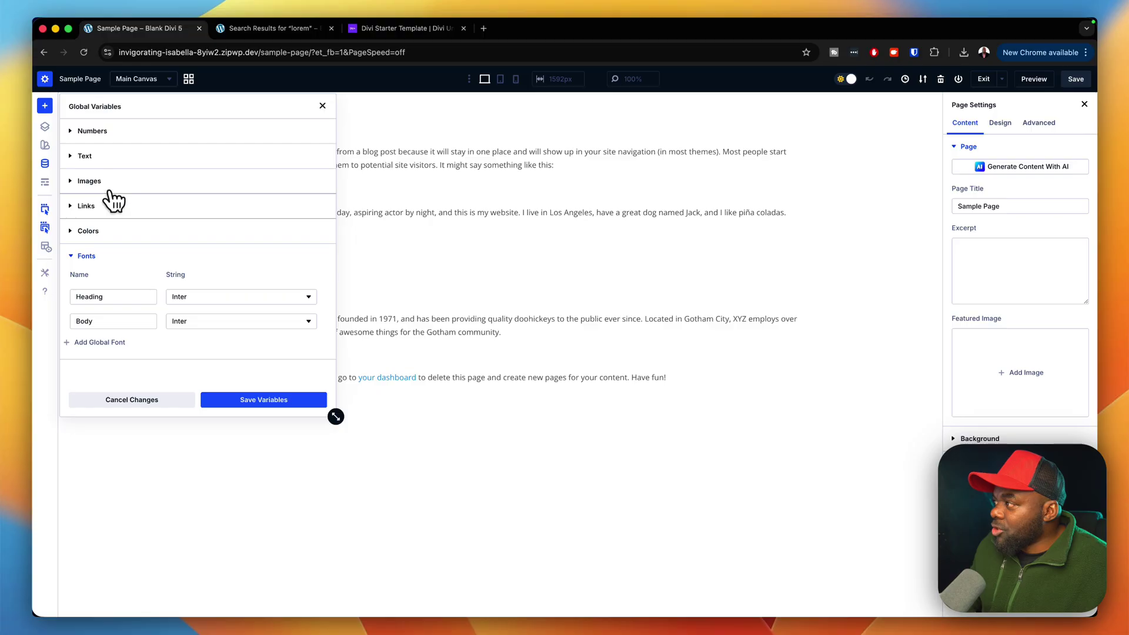
# Set the global Primary Color to the olive shade AFA400 and save the variables, applying the change across the site.
pyautogui.click(103, 234)
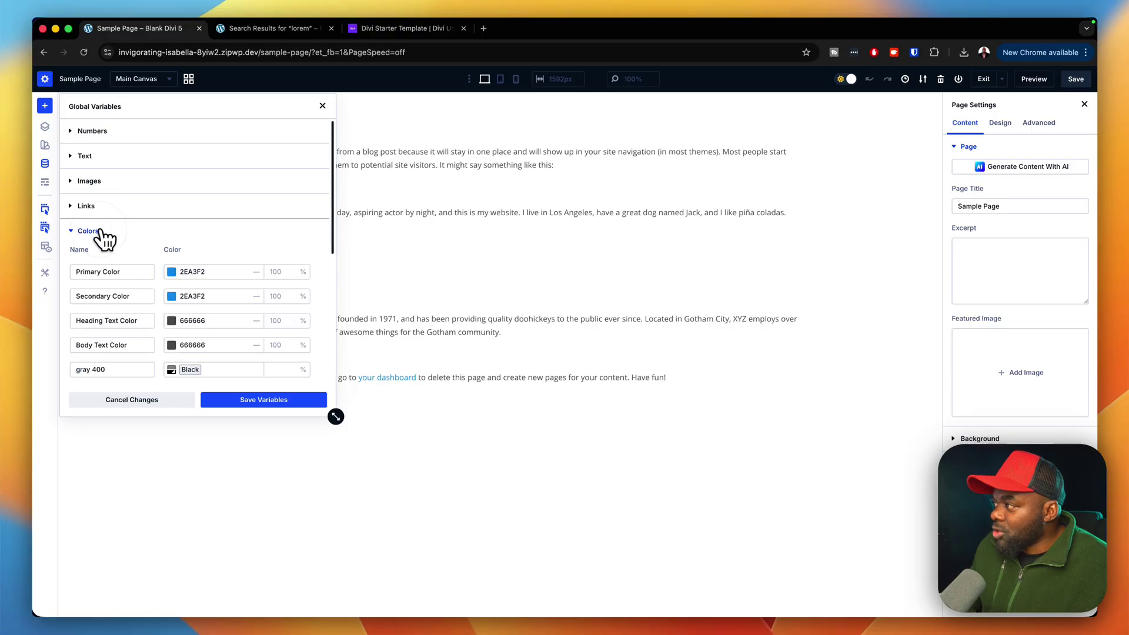
pyautogui.click(172, 272)
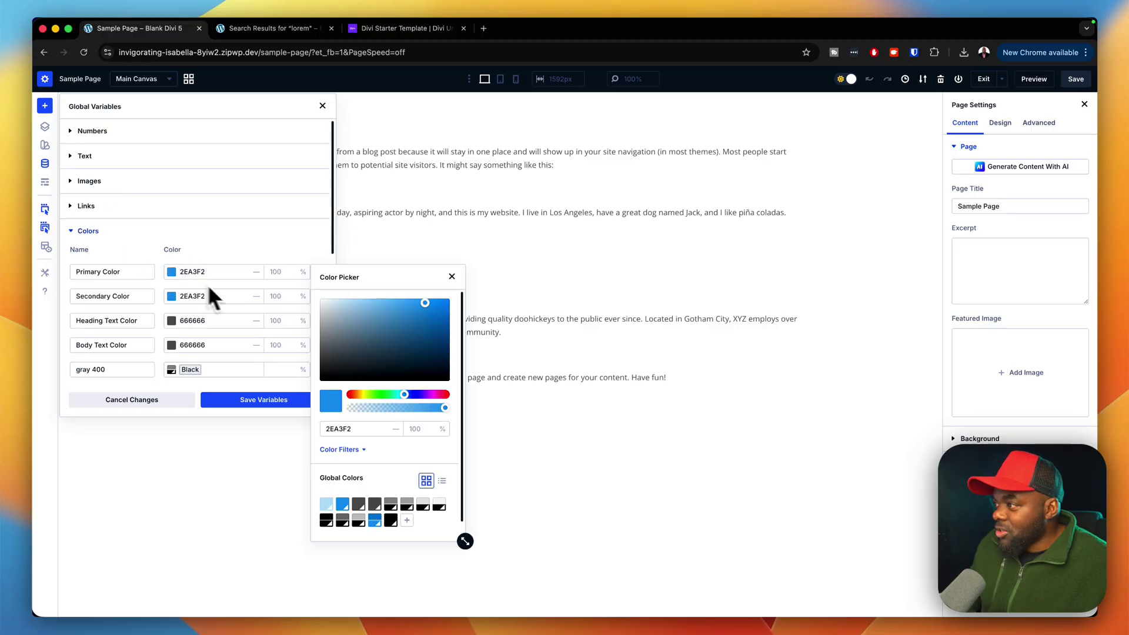
pyautogui.moveTo(398, 394); pyautogui.dragTo(366, 394)
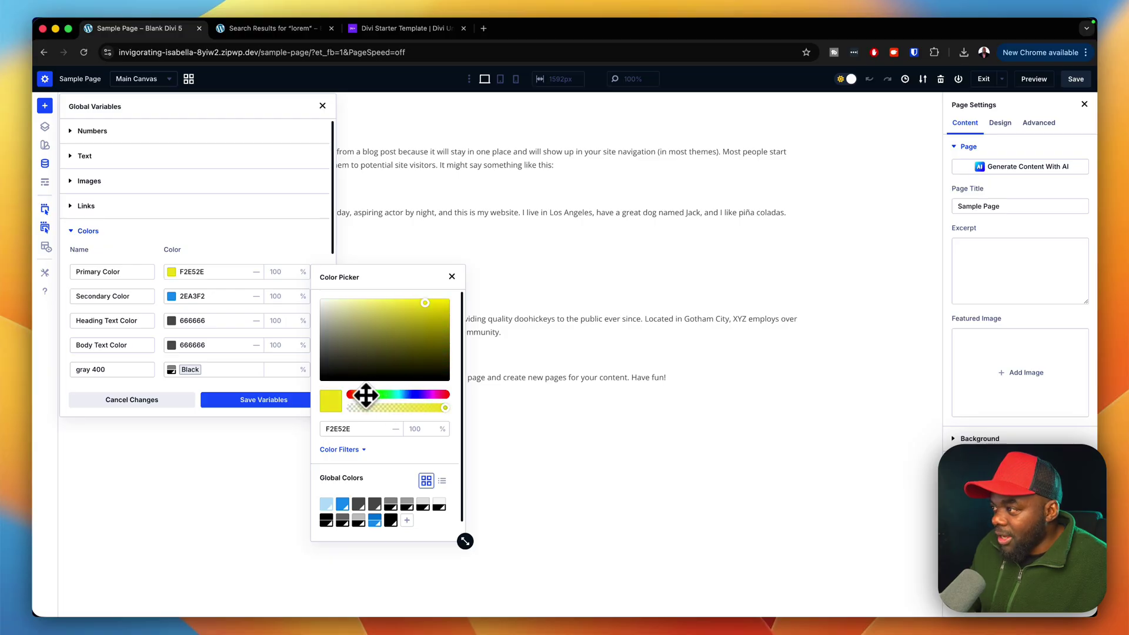
pyautogui.moveTo(425, 310); pyautogui.dragTo(451, 324)
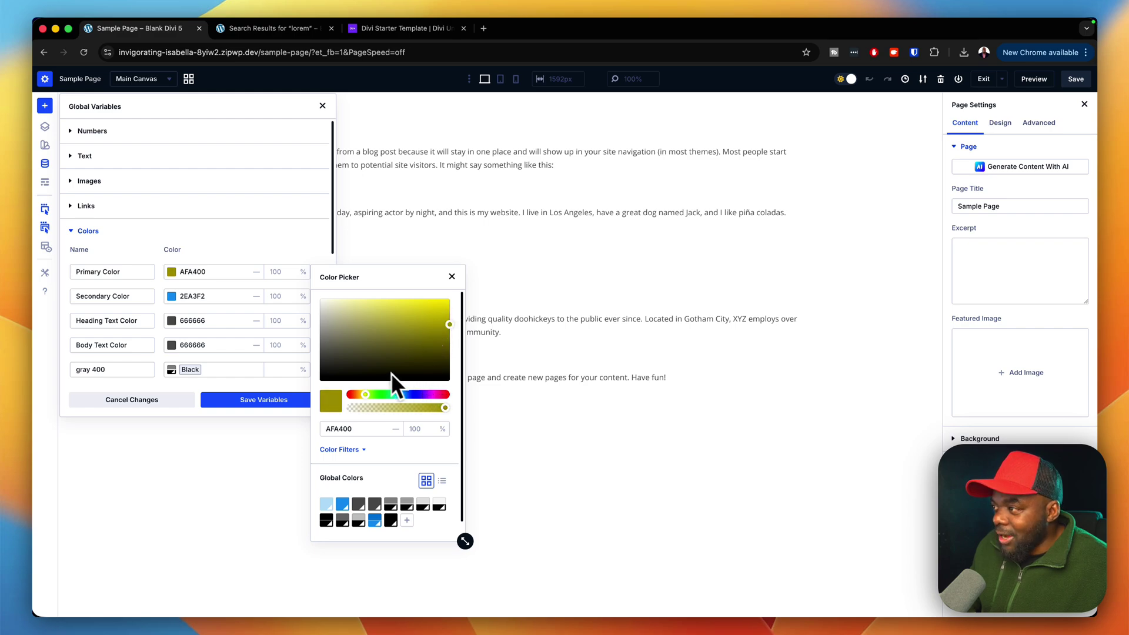
pyautogui.click(281, 405)
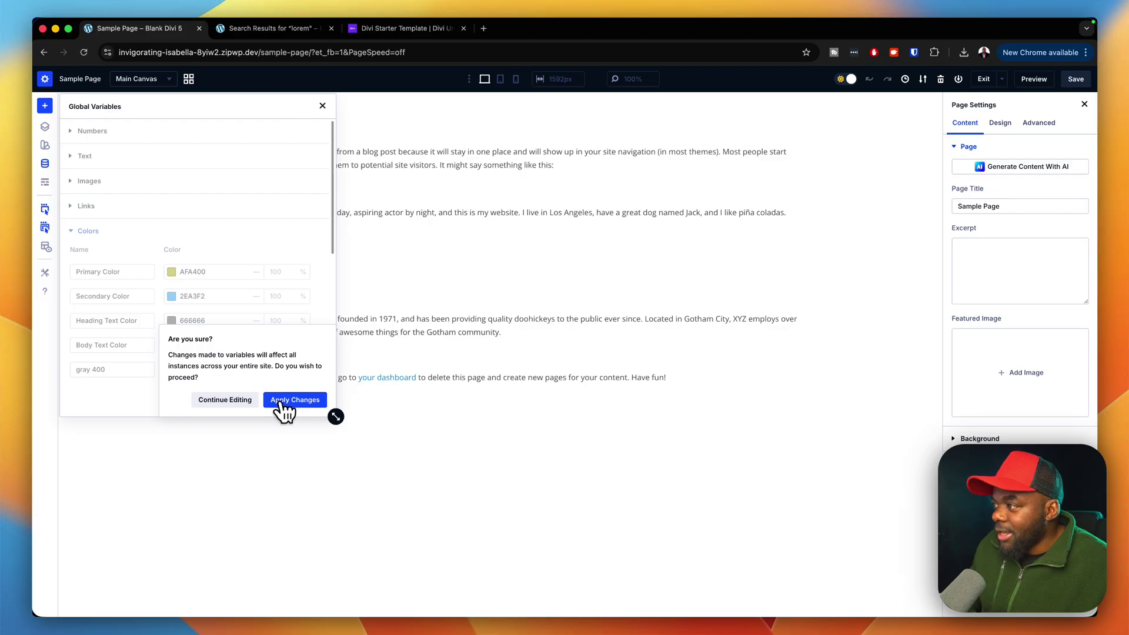
pyautogui.click(282, 404)
pyautogui.click(291, 407)
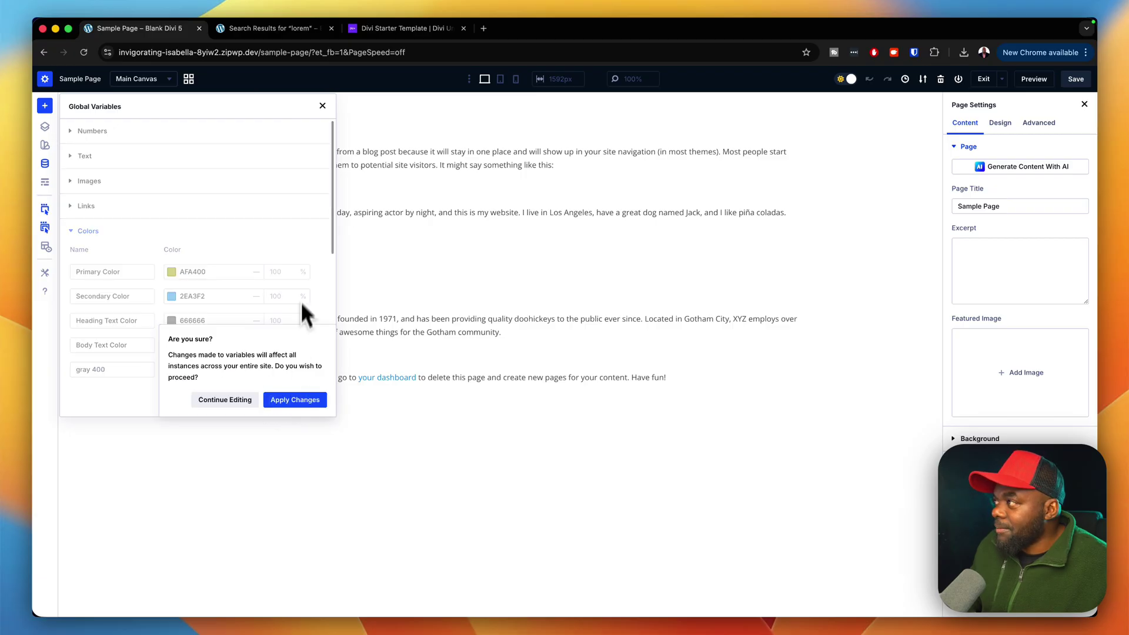
# Check the site's "lorem" search results page for the updated fonts and primary colour in its header, banner and search field.
pyautogui.click(300, 33)
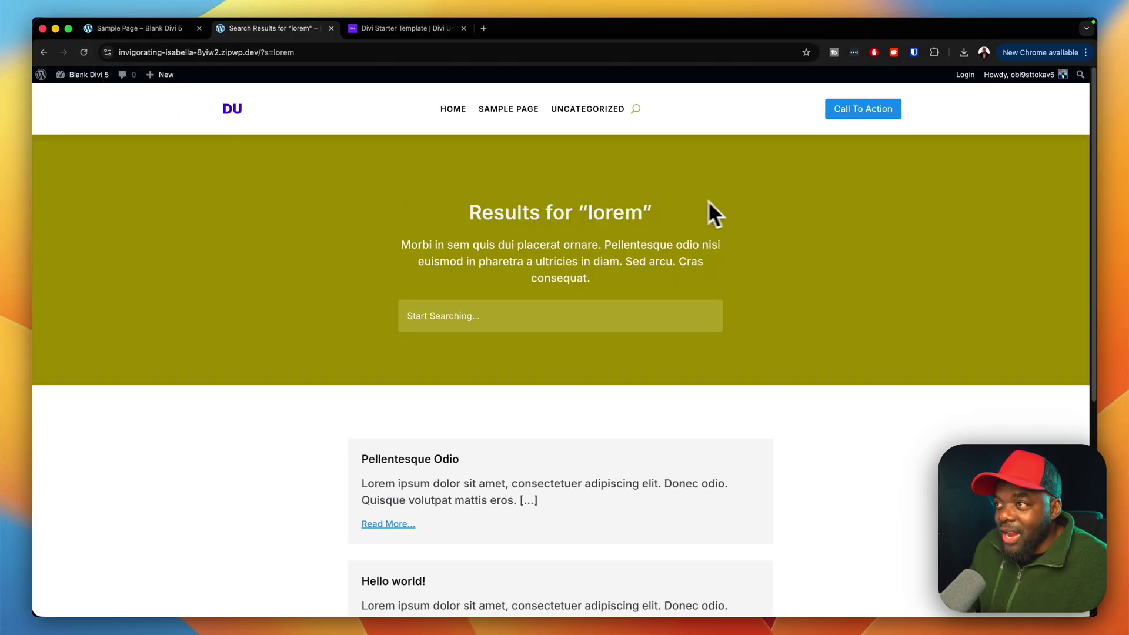
pyautogui.scroll(-1, 820, 347)
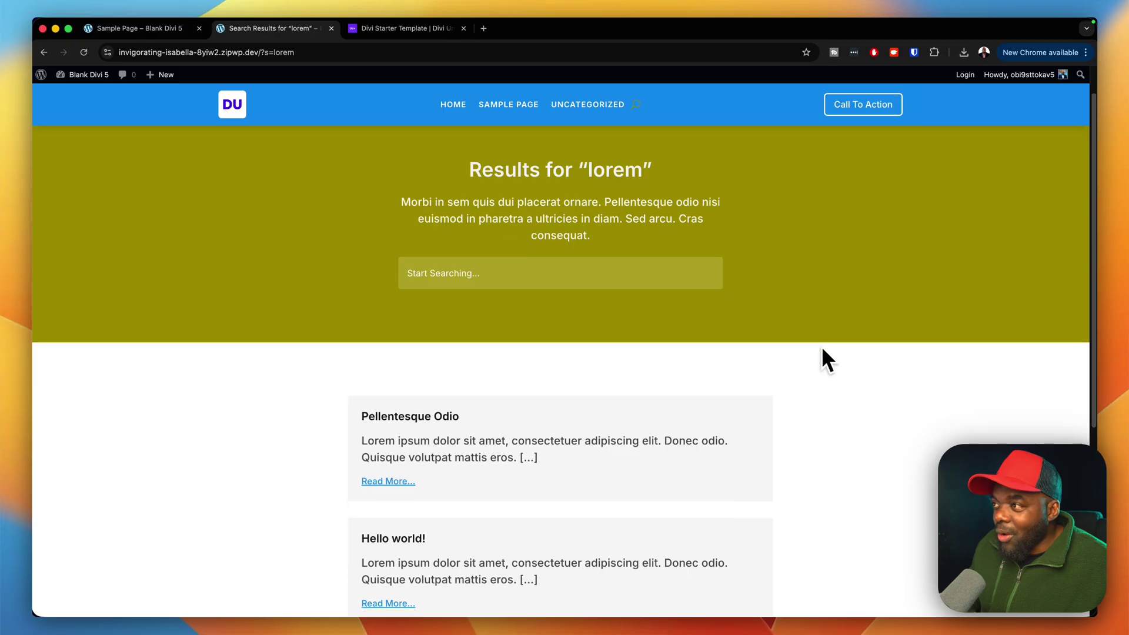
pyautogui.scroll(1, 823, 344)
pyautogui.scroll(-6, 823, 324)
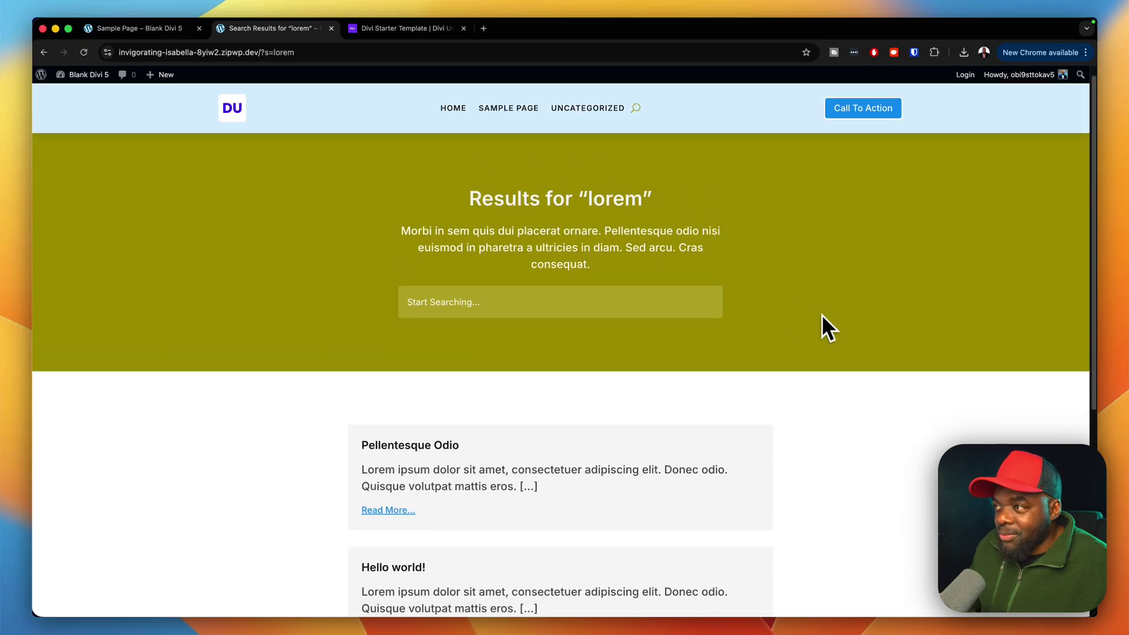
pyautogui.scroll(6, 838, 329)
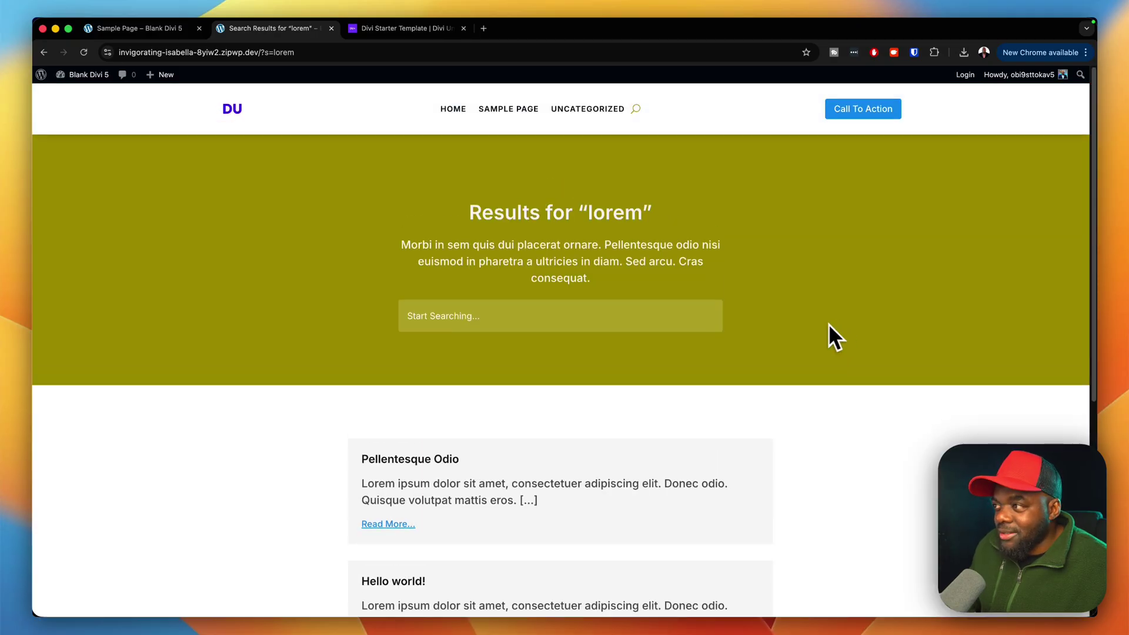
pyautogui.click(696, 316)
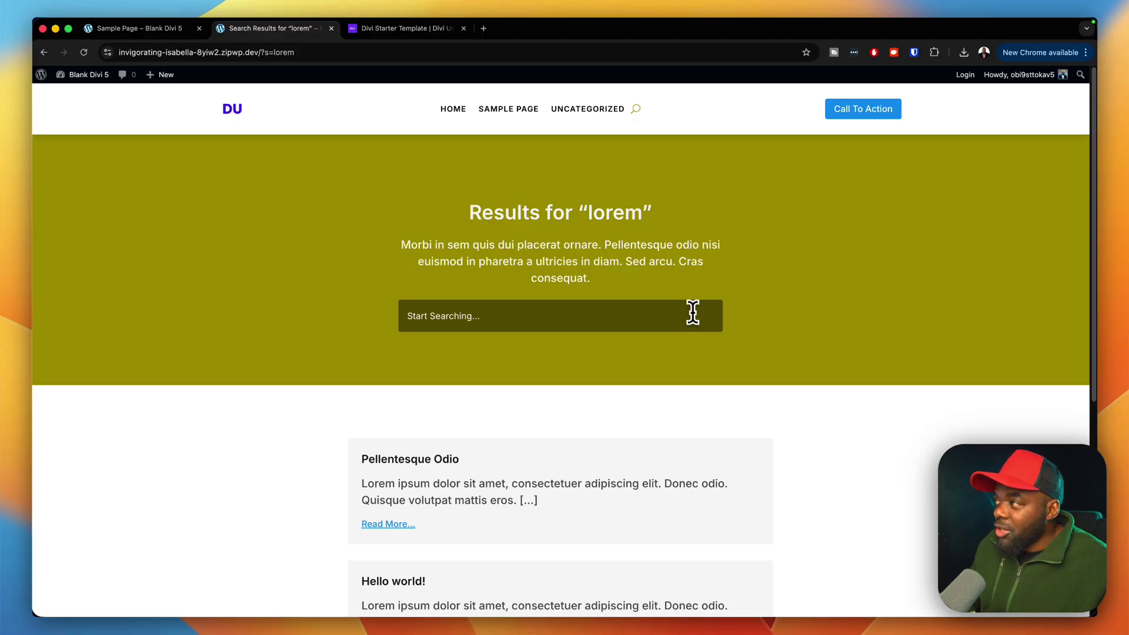
# Close the Global Variables in the Sample Page builder and go back to the site's Pages list.
pyautogui.click(172, 33)
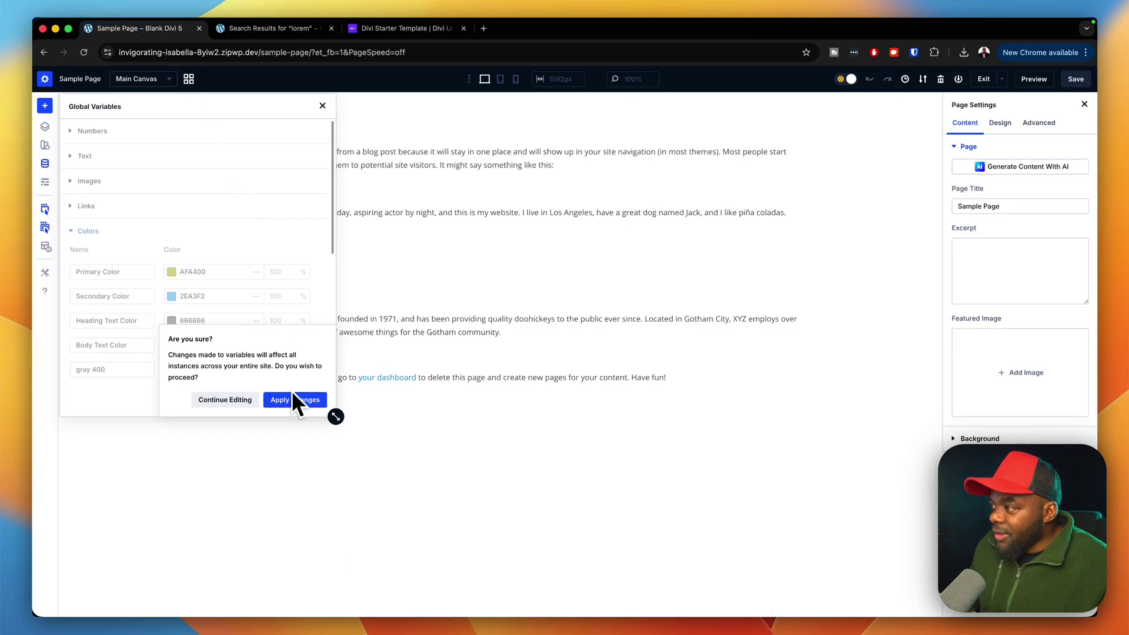
pyautogui.click(322, 106)
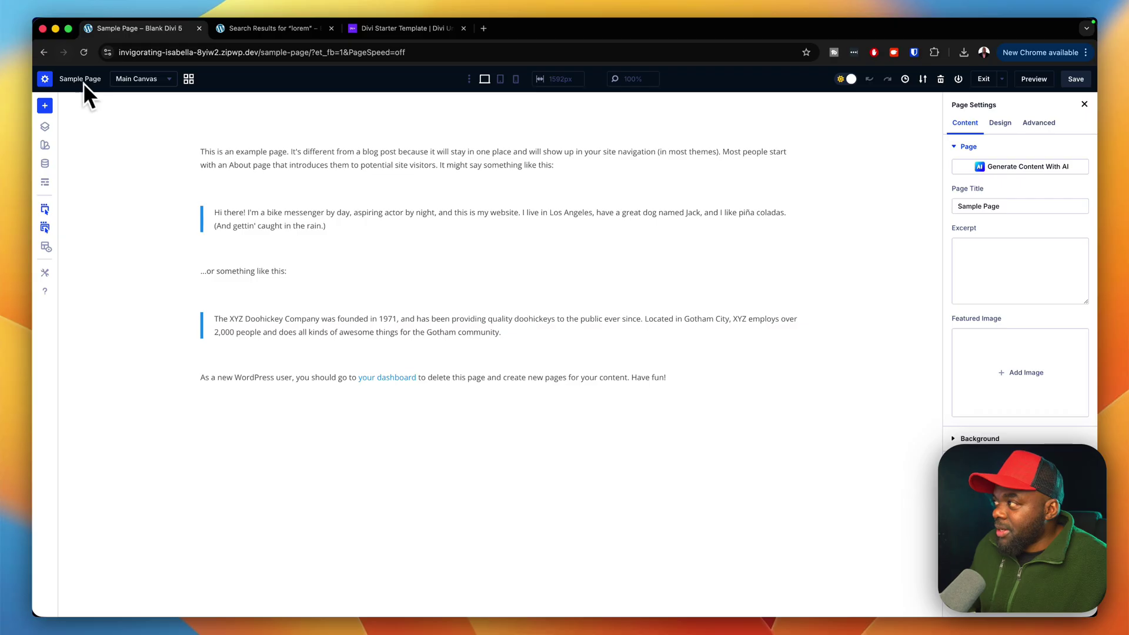
pyautogui.click(48, 54)
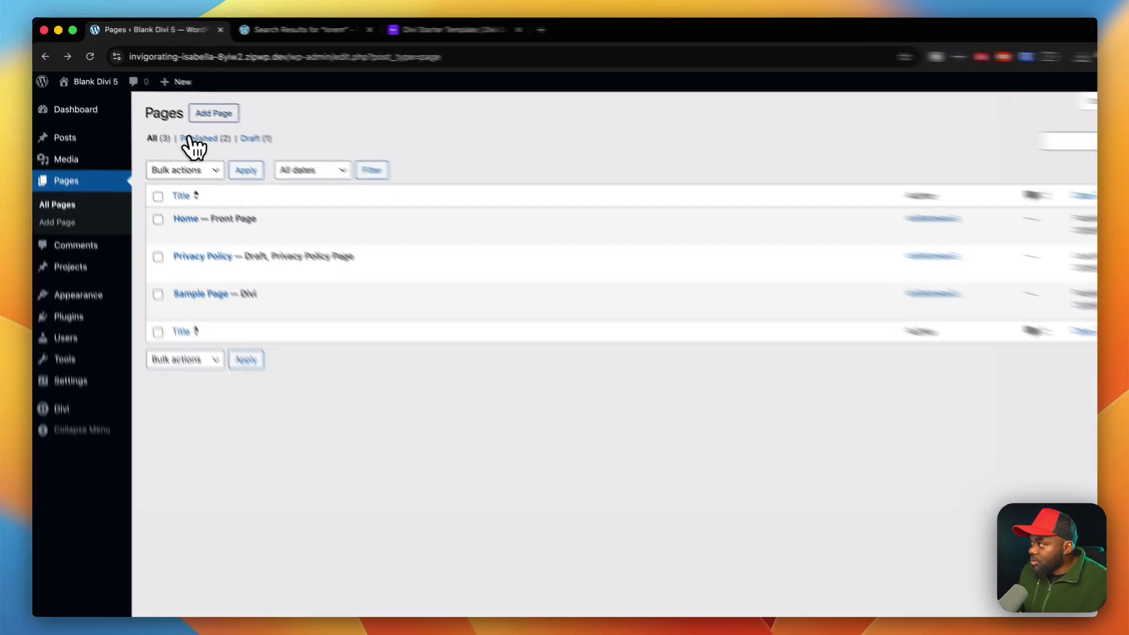
# Create and publish a new page titled "dashboard", and return to the Pages list.
pyautogui.click(189, 106)
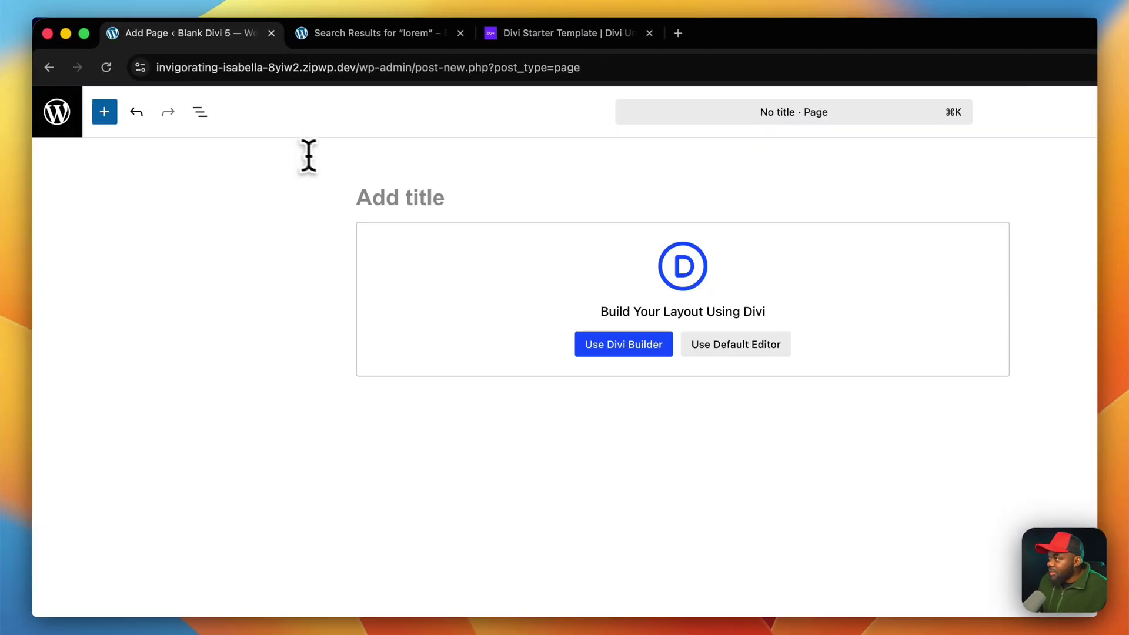
pyautogui.click(391, 194)
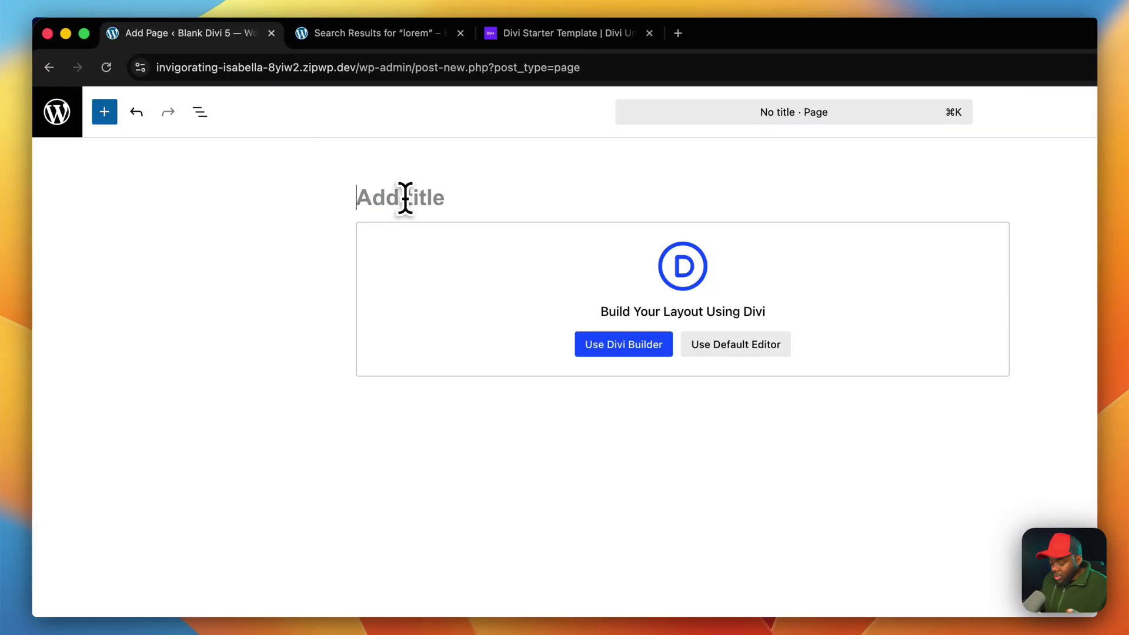
pyautogui.write('dashbor')
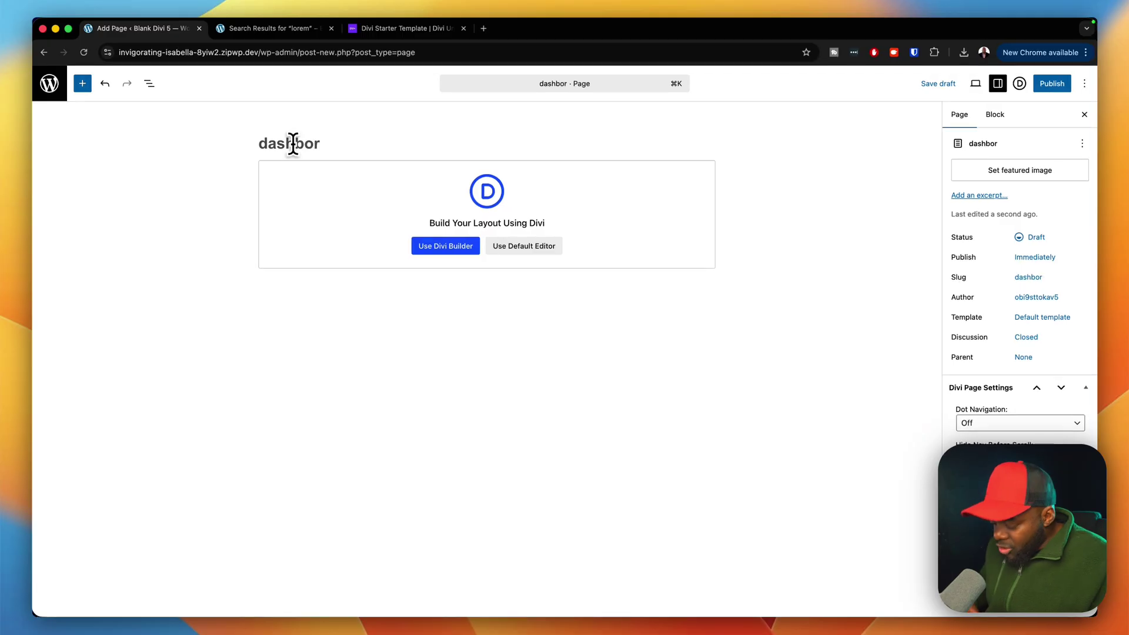
pyautogui.write('d')
pyautogui.press('BackSpace')
pyautogui.press('BackSpace')
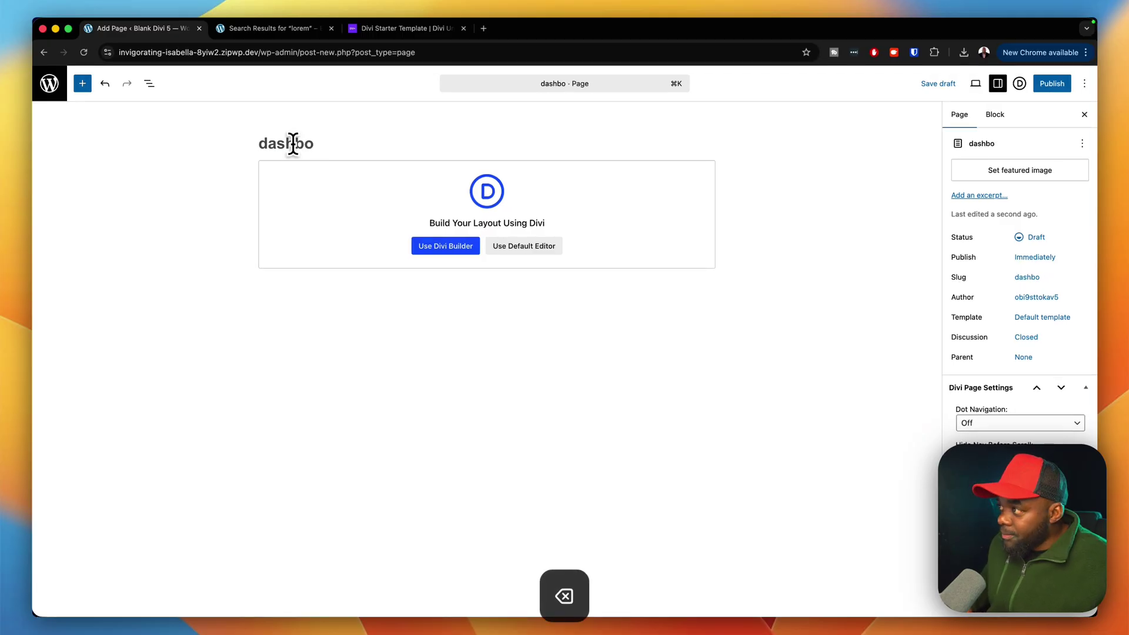
pyautogui.write('ard')
pyautogui.click(1052, 84)
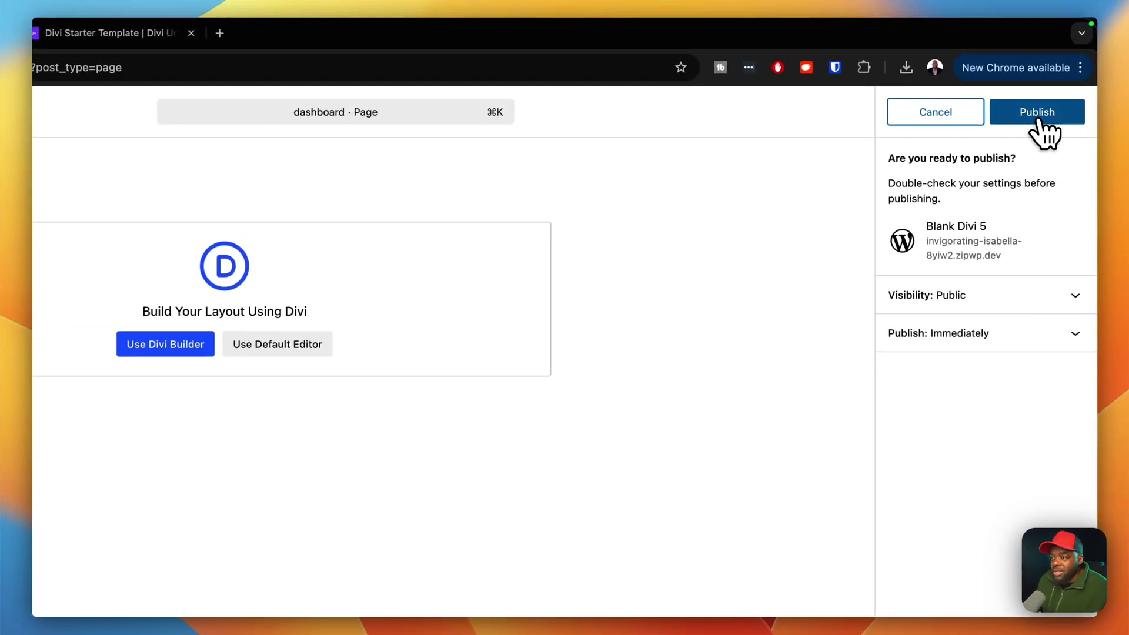
pyautogui.click(1038, 115)
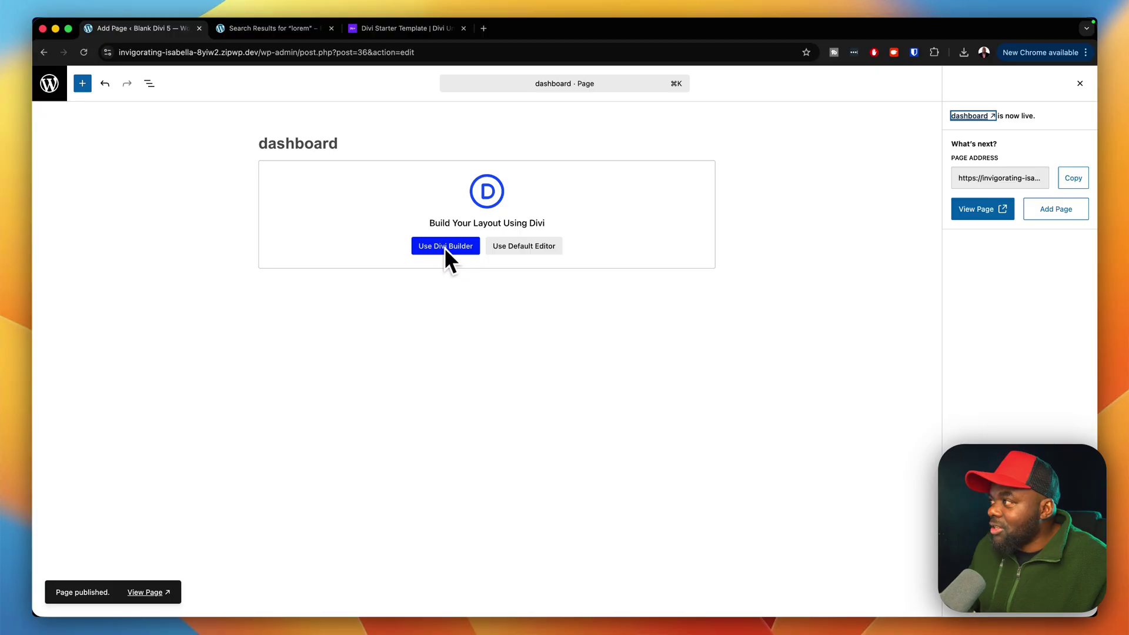
pyautogui.click(59, 88)
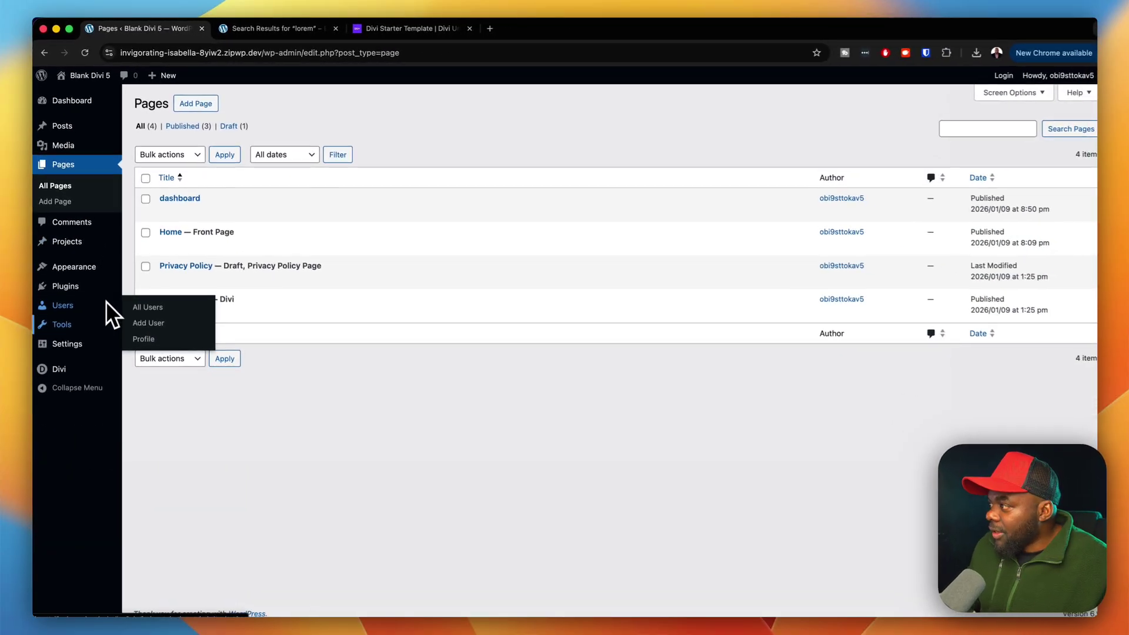
# Assign the Theme Builder's Dashboard Template to the specific page "dashboard" and save the Theme Builder changes.
pyautogui.moveTo(85, 370)
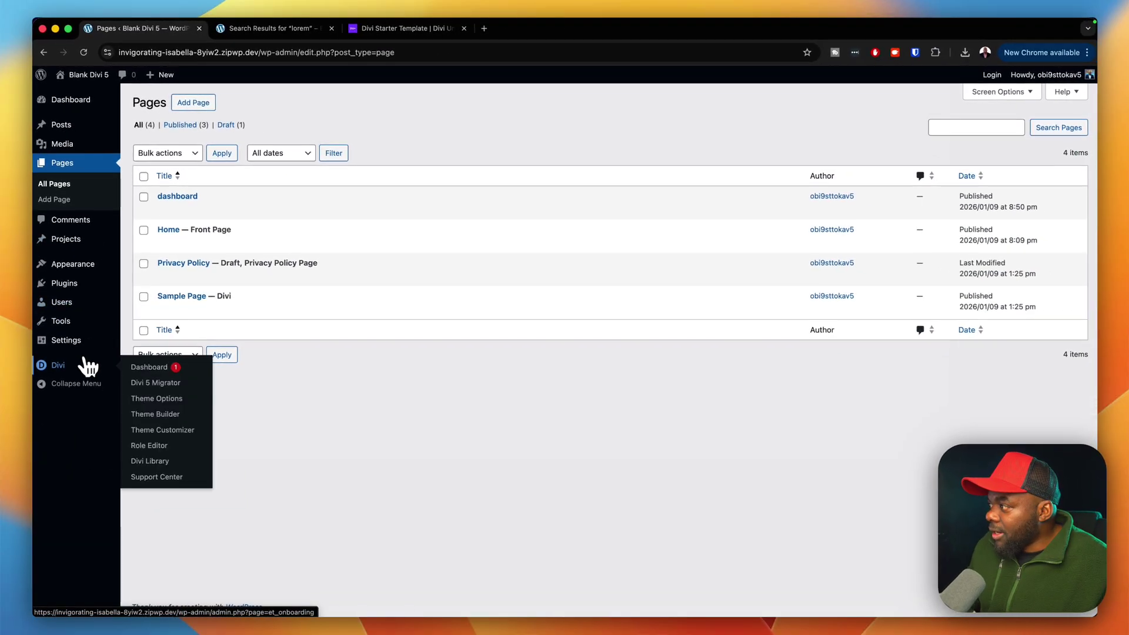
pyautogui.keyDown('super'); pyautogui.click(169, 414); pyautogui.keyUp('super')
pyautogui.click(419, 29)
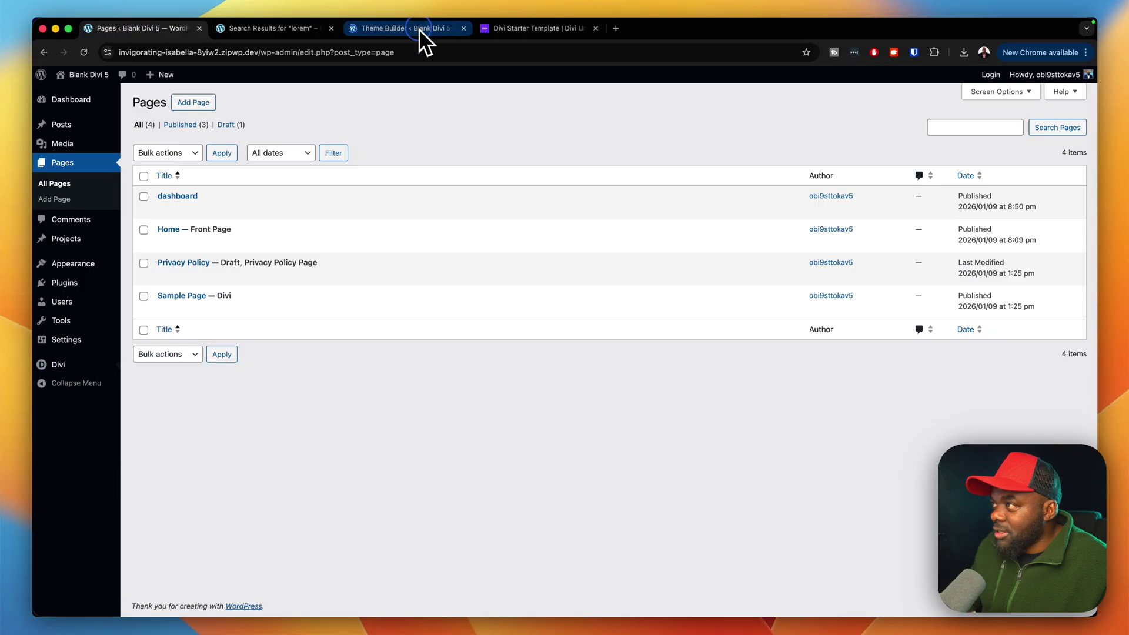
pyautogui.moveTo(419, 29); pyautogui.dragTo(311, 32)
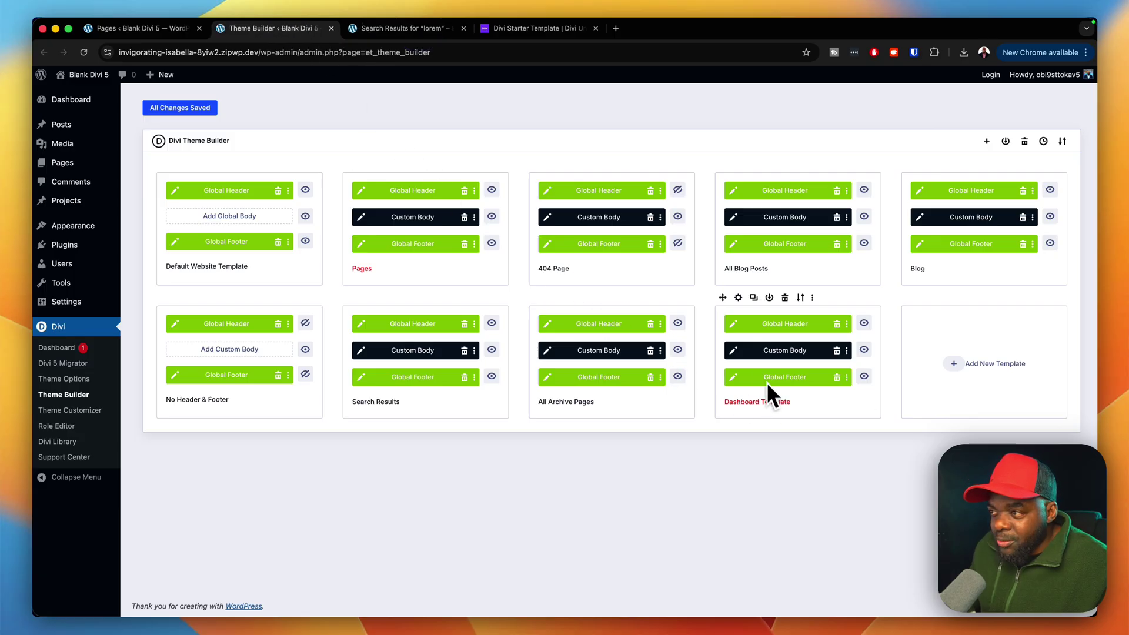
pyautogui.click(738, 298)
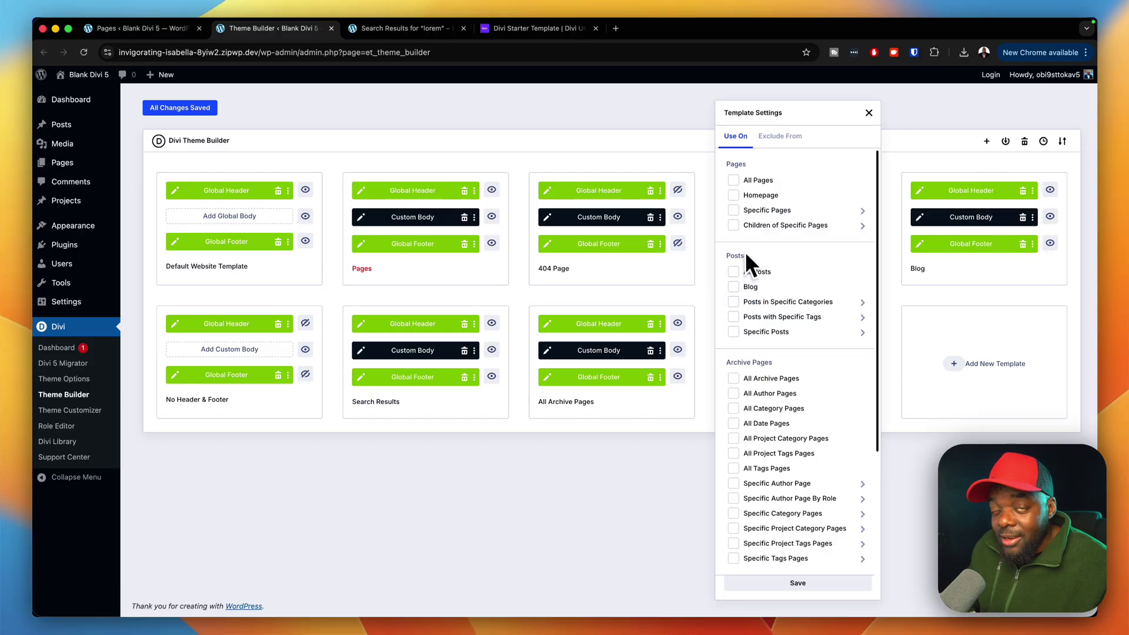
pyautogui.moveTo(738, 218)
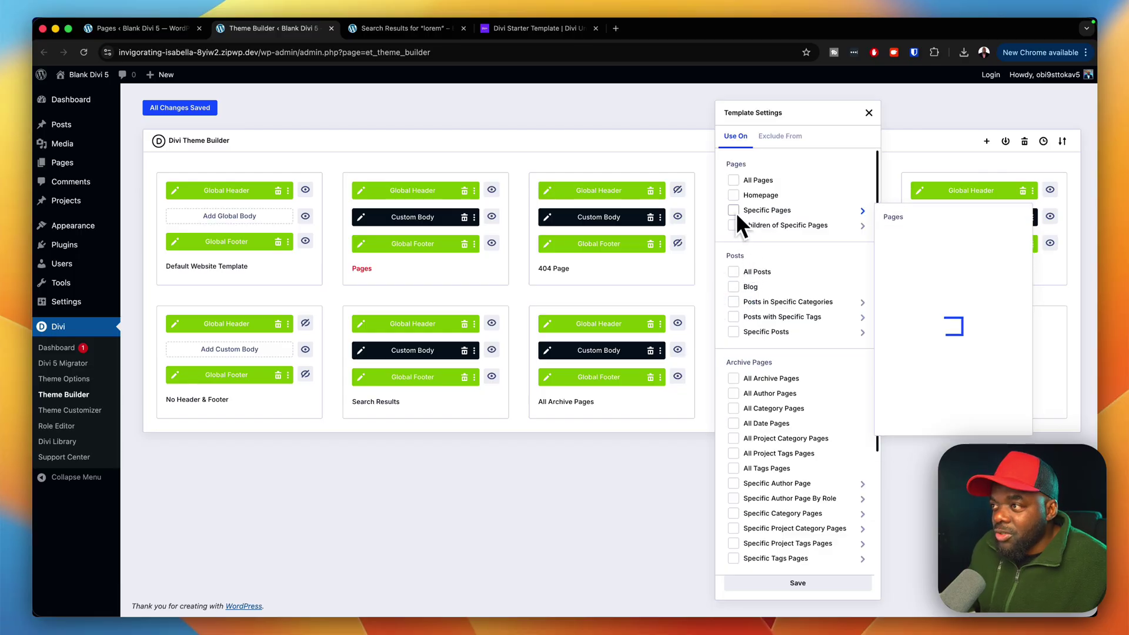
pyautogui.click(890, 233)
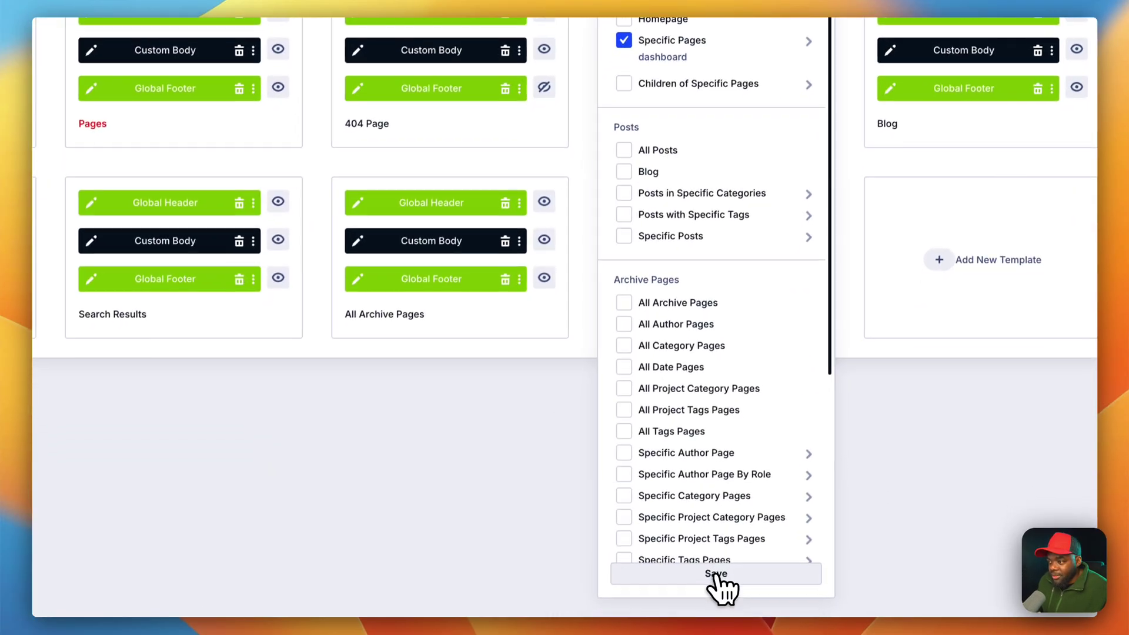
pyautogui.click(720, 579)
pyautogui.click(250, 144)
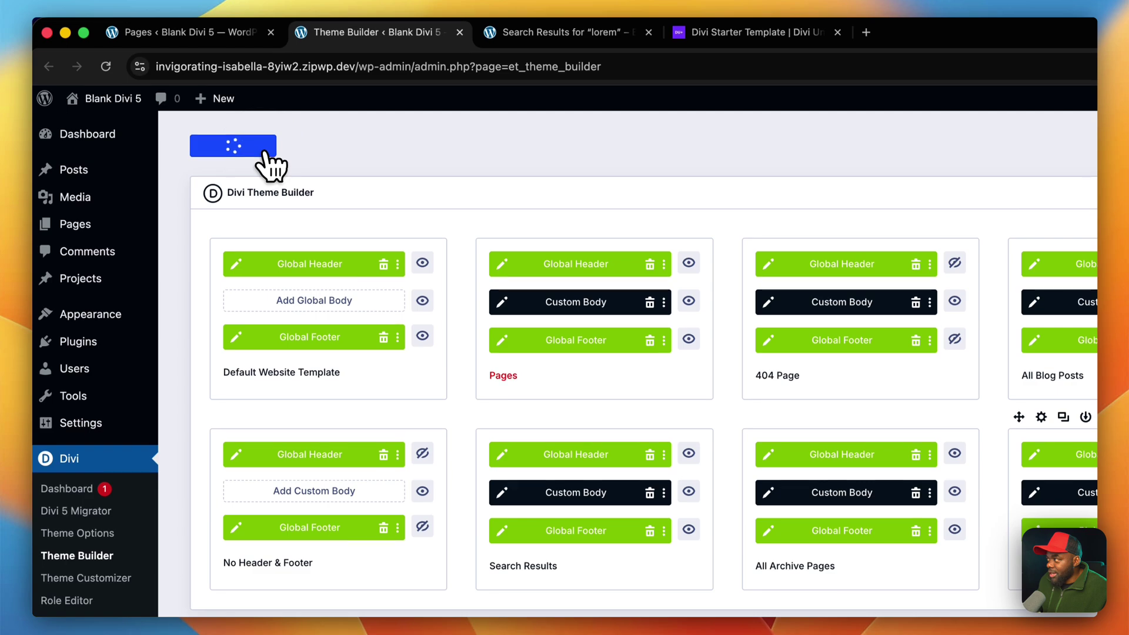
# View the published dashboard page, try its link for adding a new page, and return to it.
pyautogui.click(246, 35)
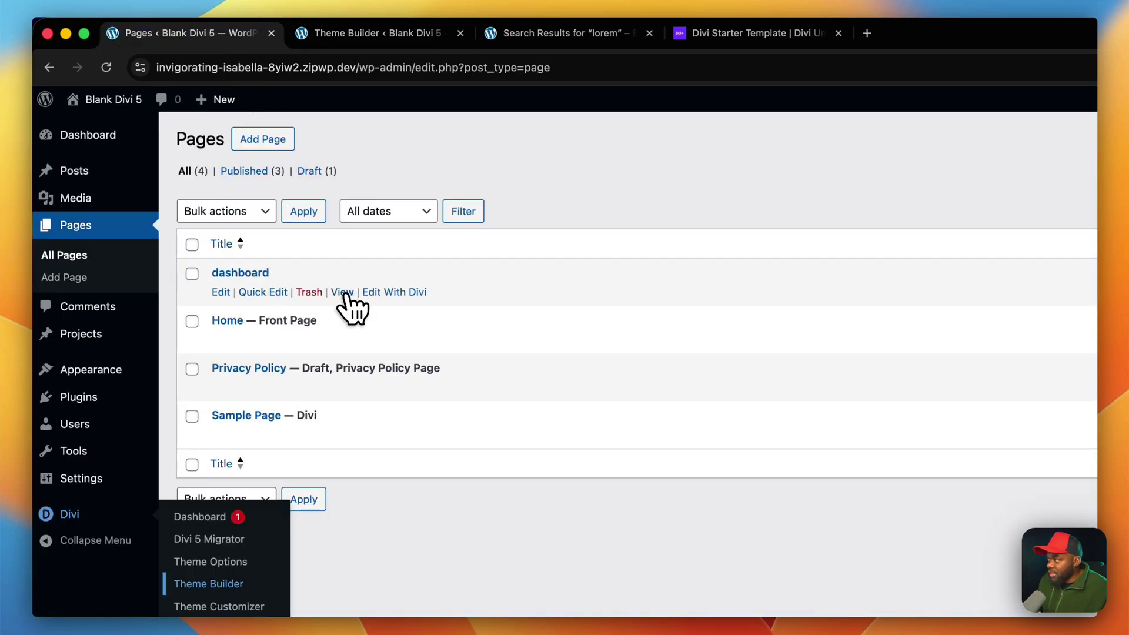
pyautogui.click(342, 292)
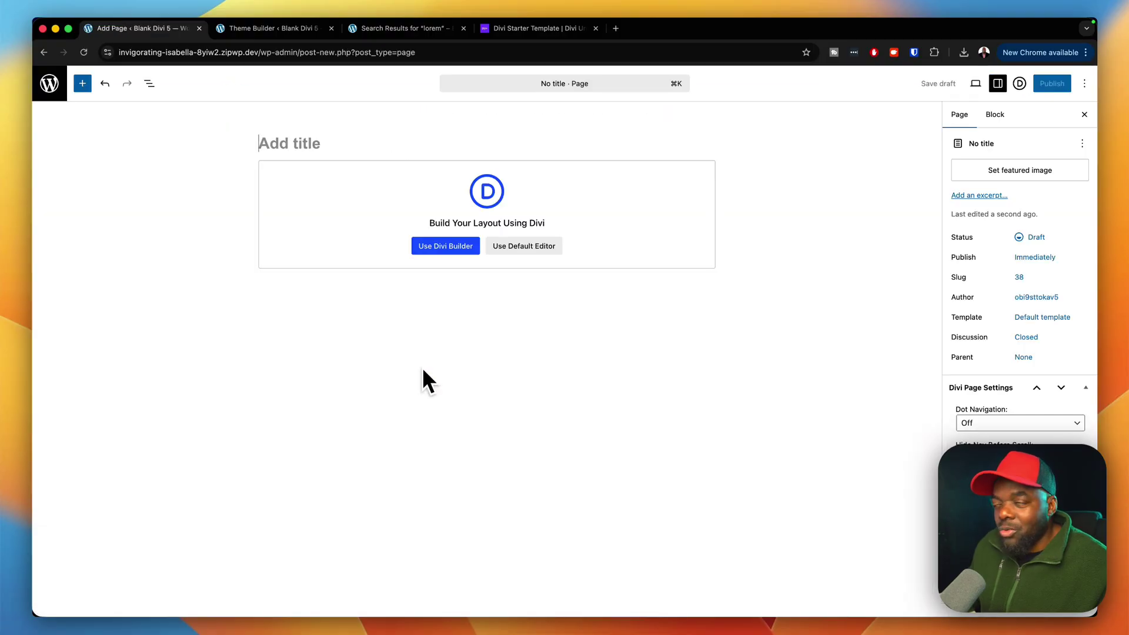
pyautogui.click(42, 52)
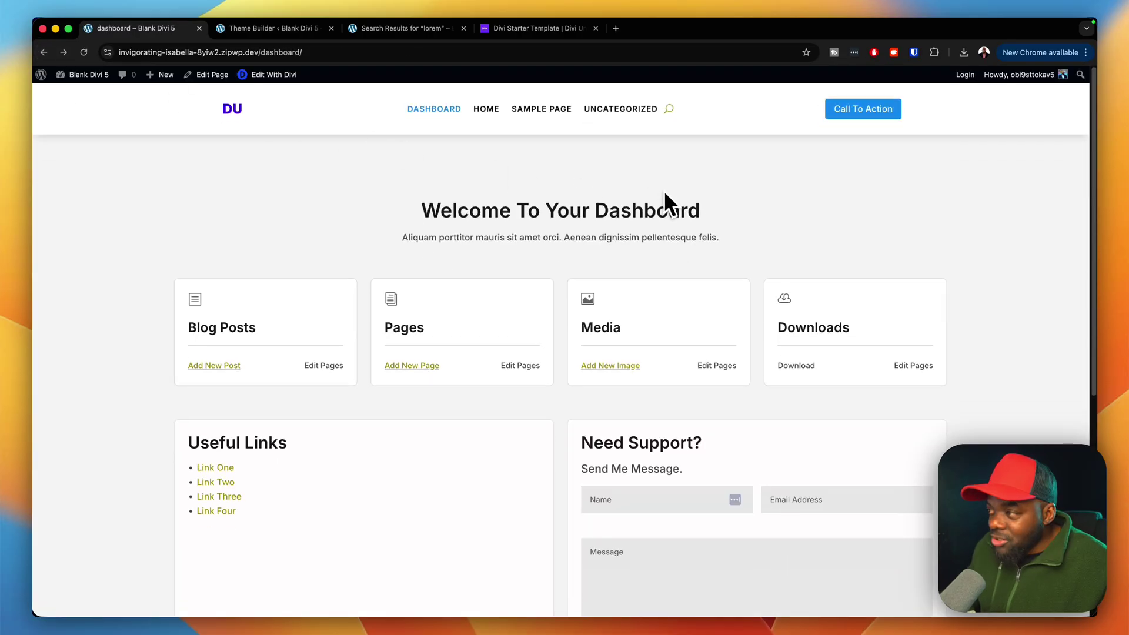
# Create and publish a new page titled "Blog" from the site's admin area, and return to the Pages list.
pyautogui.moveTo(85, 75)
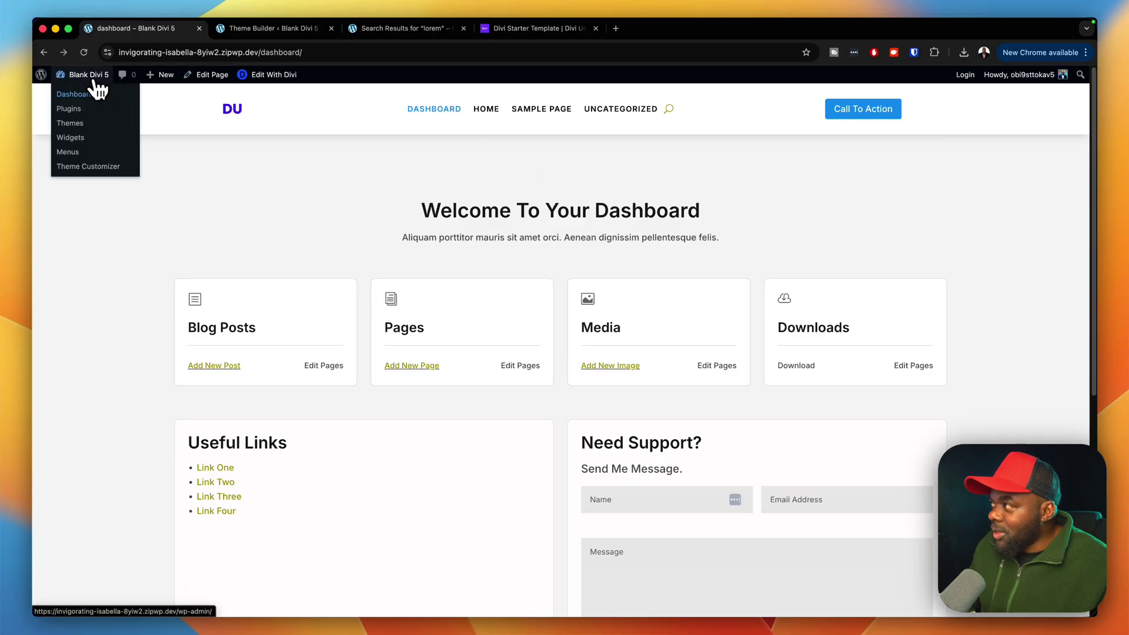
pyautogui.click(75, 95)
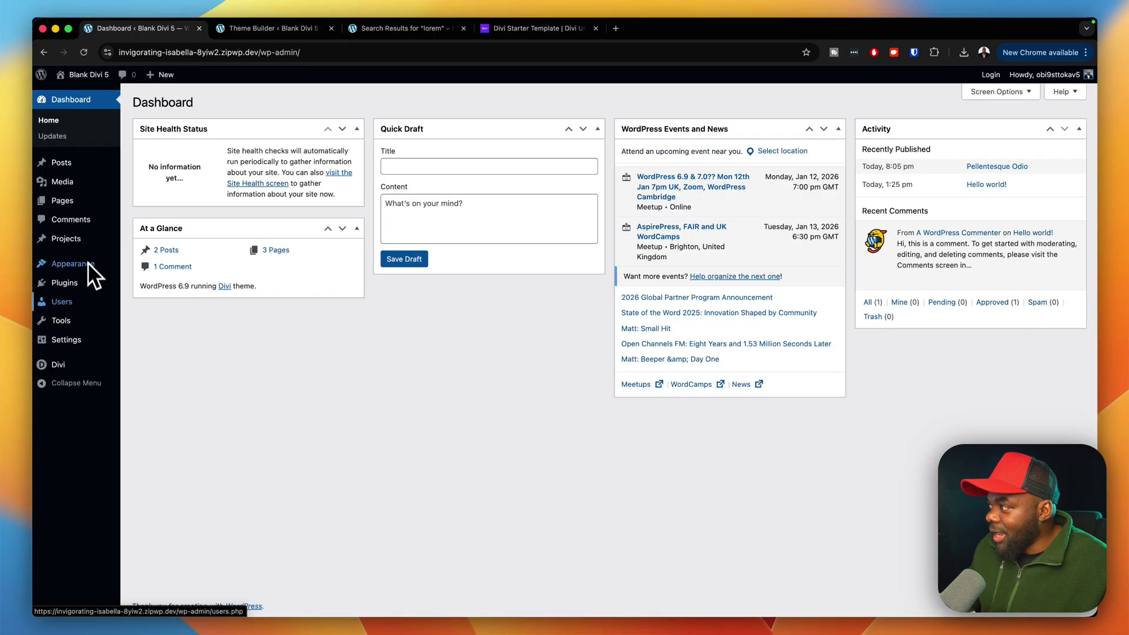
pyautogui.moveTo(83, 283)
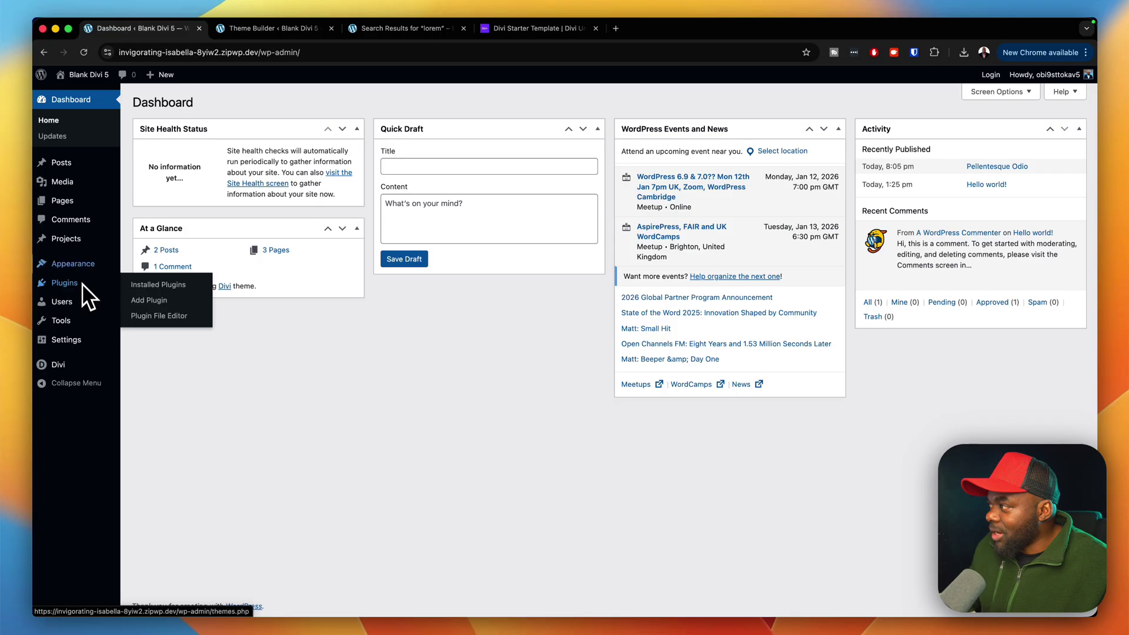
pyautogui.moveTo(71, 203)
pyautogui.click(142, 219)
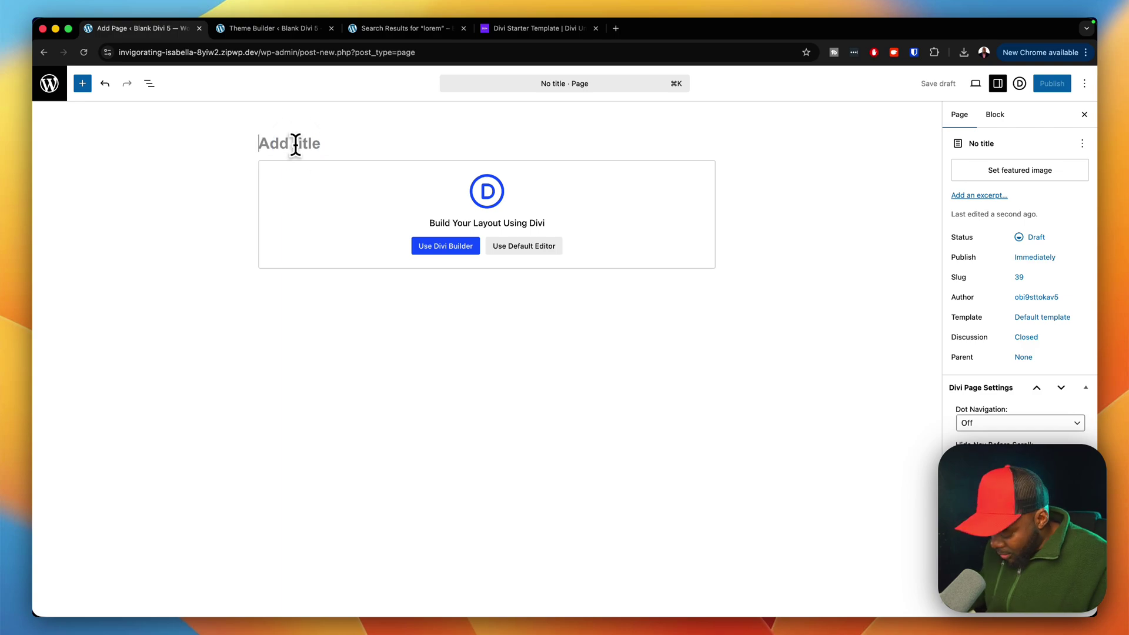
pyautogui.write('Blog')
pyautogui.click(1052, 83)
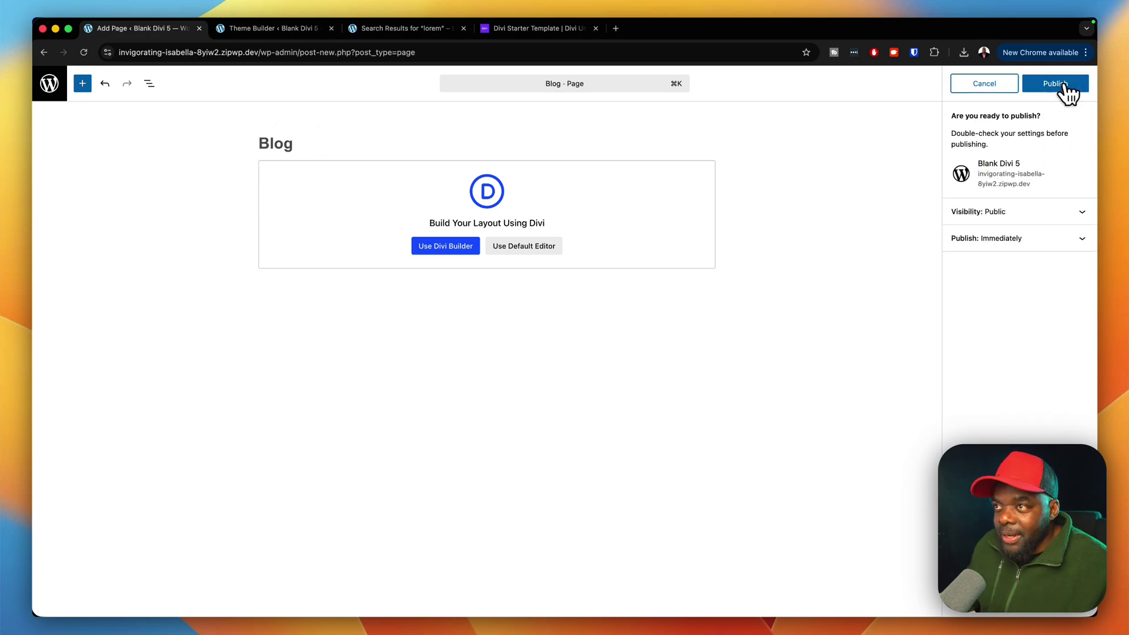
pyautogui.click(1063, 83)
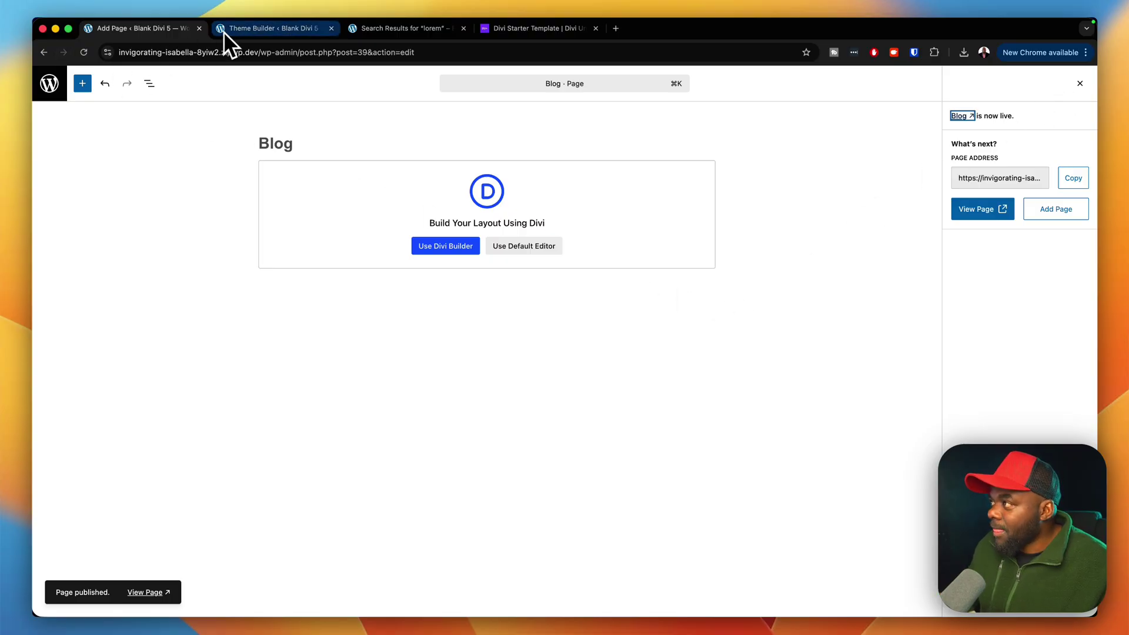
pyautogui.click(58, 84)
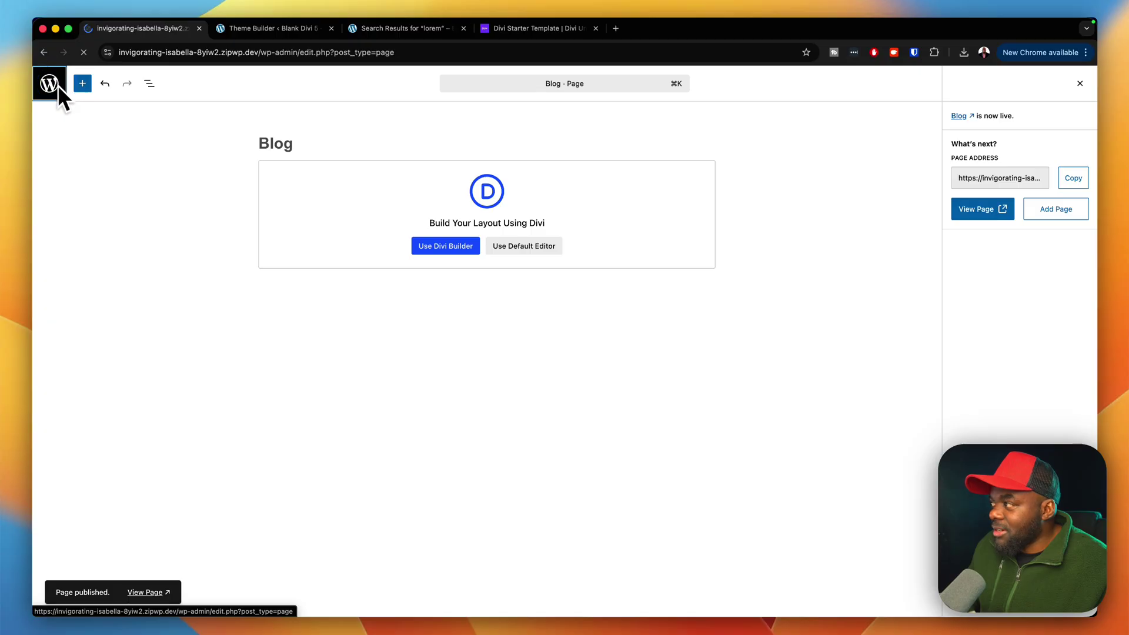
# Set the Posts page to Blog in the Reading settings and save the changes.
pyautogui.moveTo(91, 337)
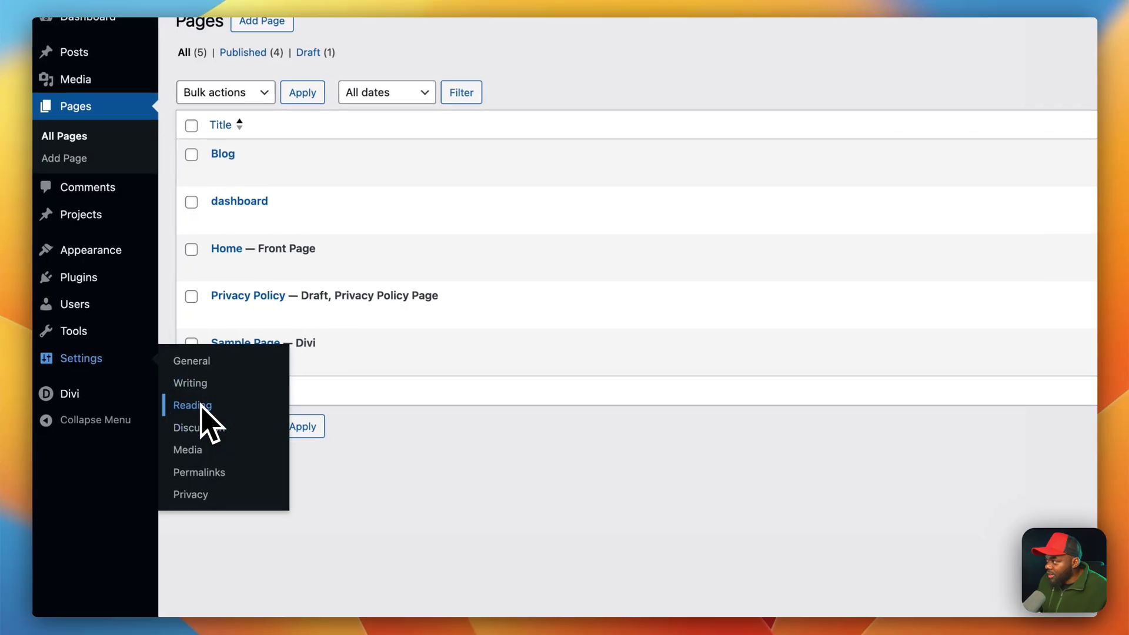
pyautogui.click(201, 405)
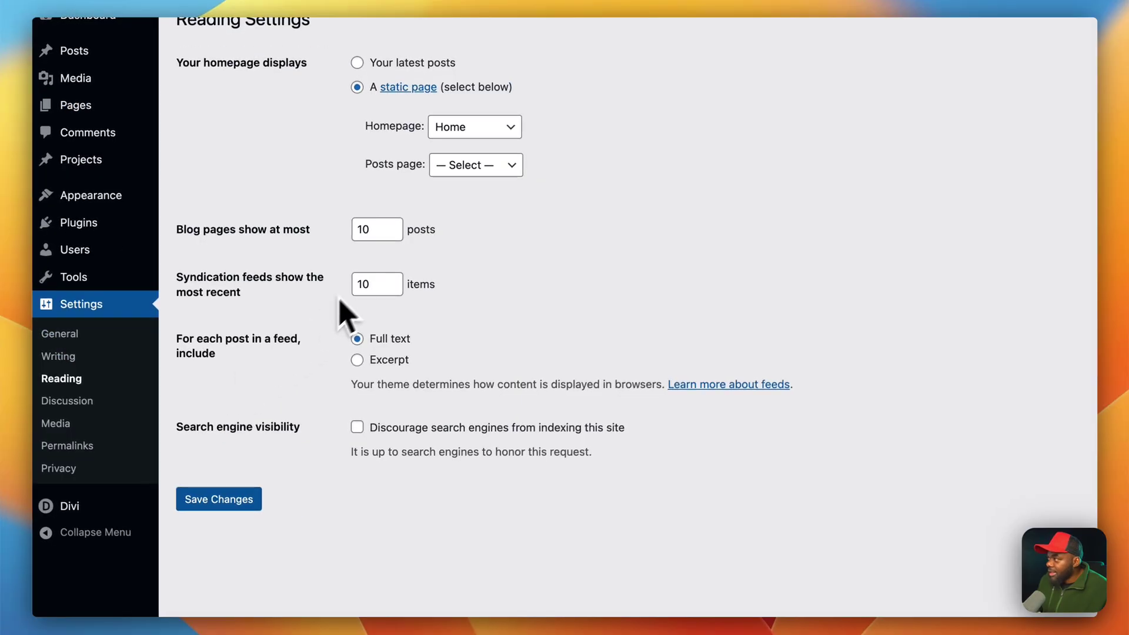
pyautogui.click(454, 167)
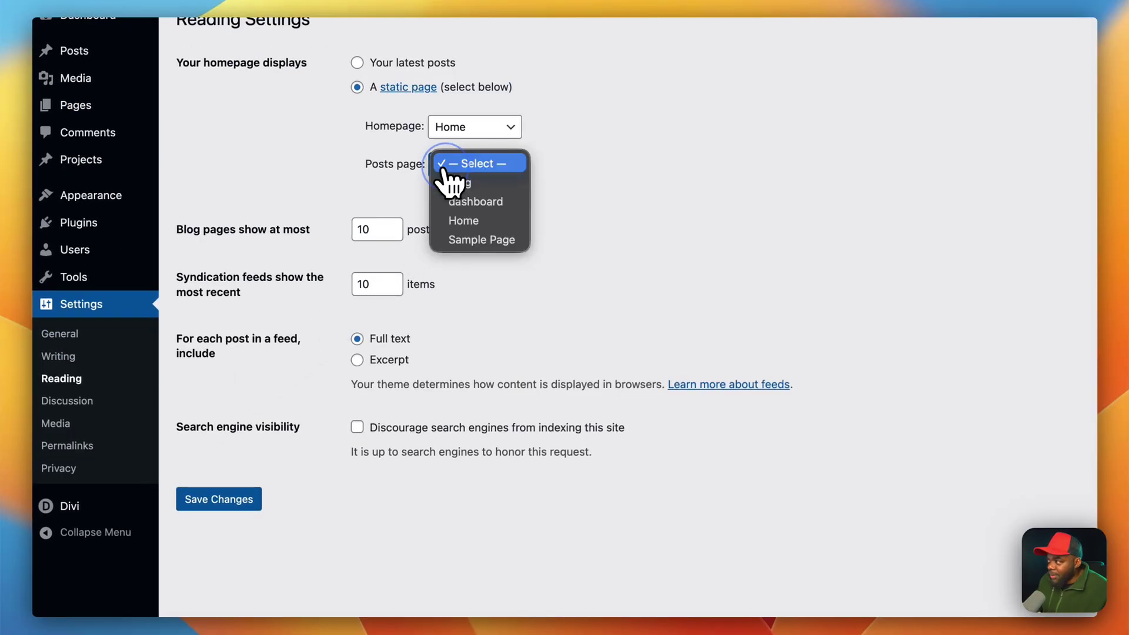
pyautogui.click(461, 182)
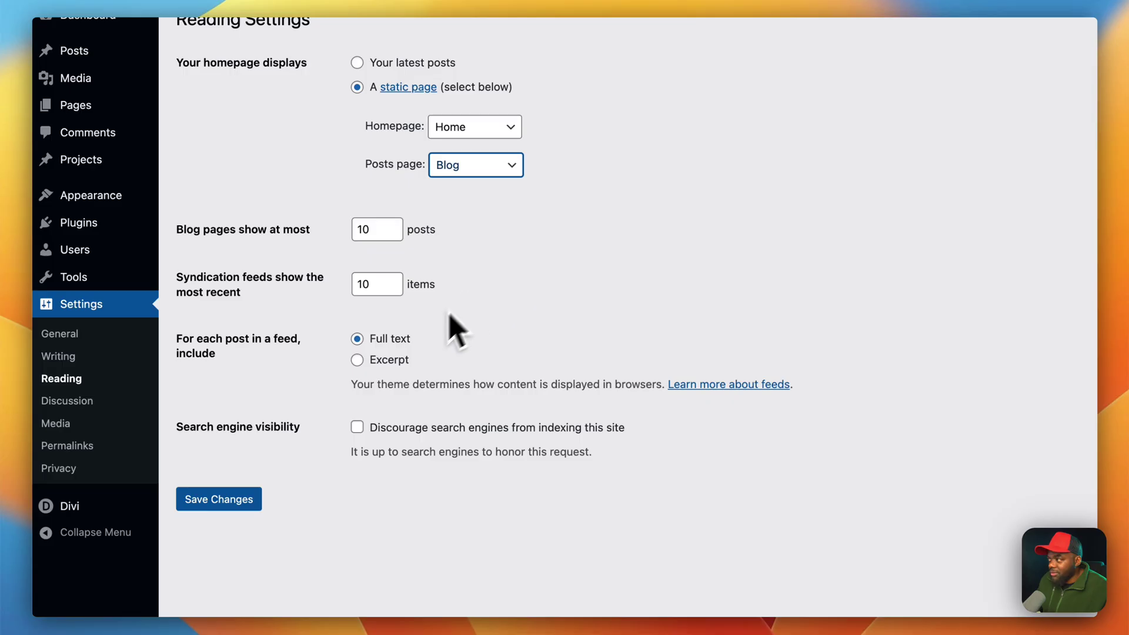
pyautogui.scroll(-3, 253, 403)
pyautogui.click(250, 393)
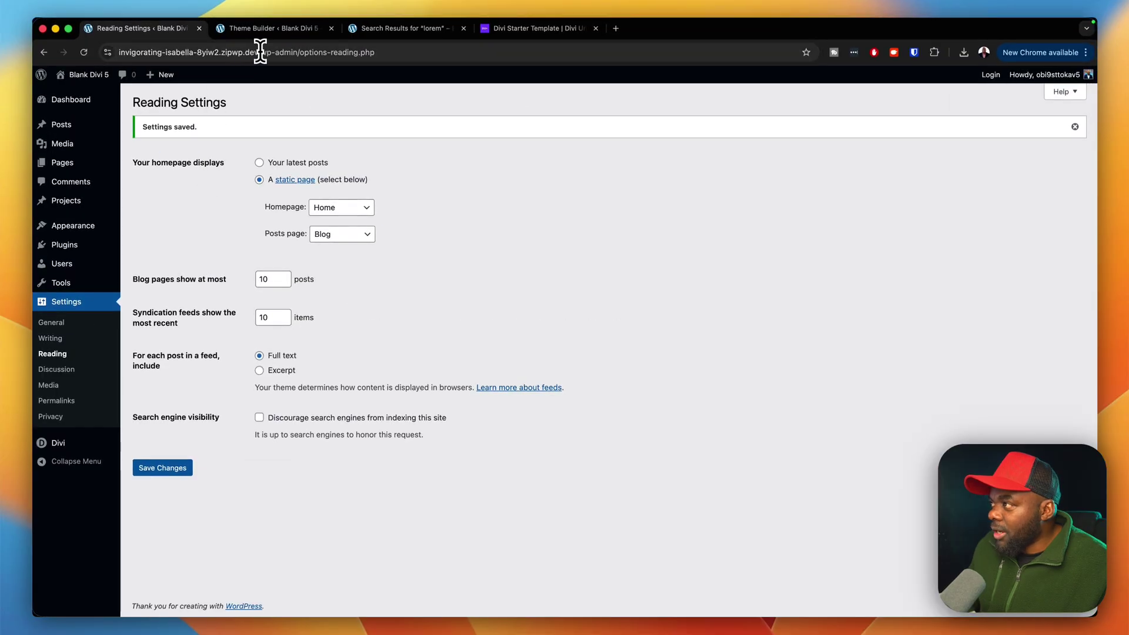
# Open the site's /blog address and check the blog page's banner, search field and post cards.
pyautogui.moveTo(259, 52); pyautogui.dragTo(402, 53)
pyautogui.write('blog')
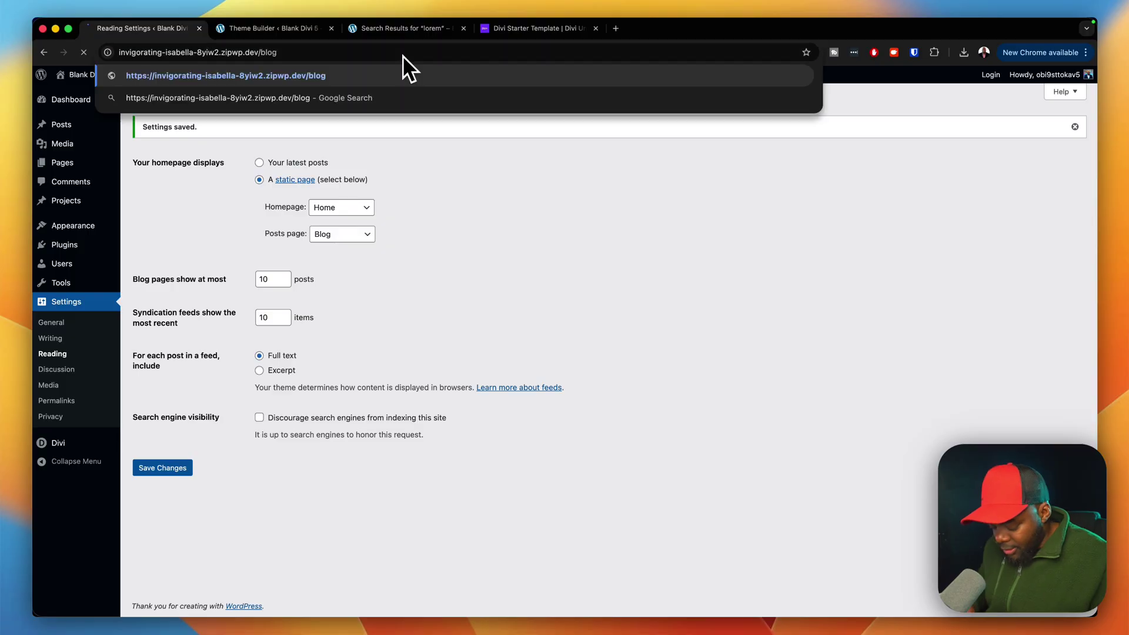
pyautogui.press('Return')
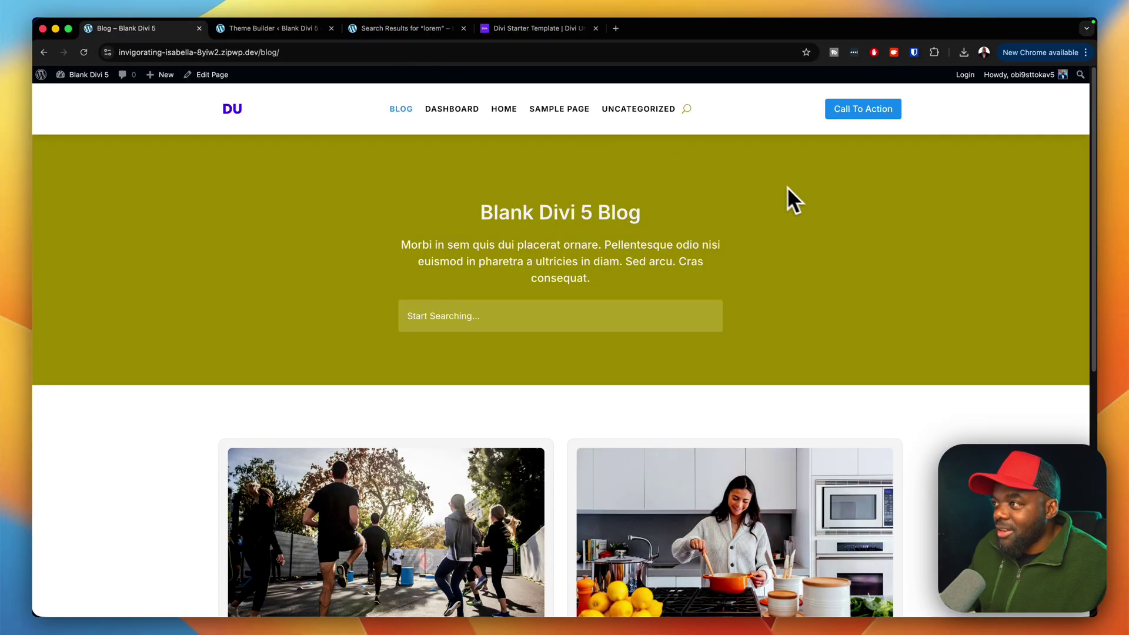
pyautogui.scroll(-5, 978, 351)
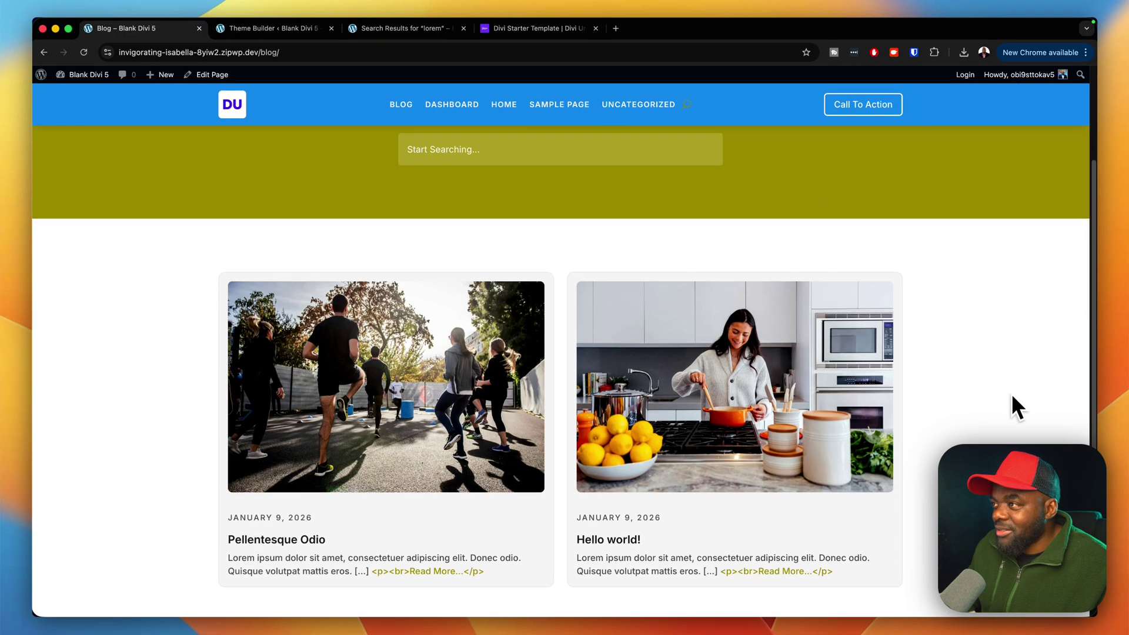
pyautogui.scroll(-2, 1014, 392)
pyautogui.scroll(10, 1013, 390)
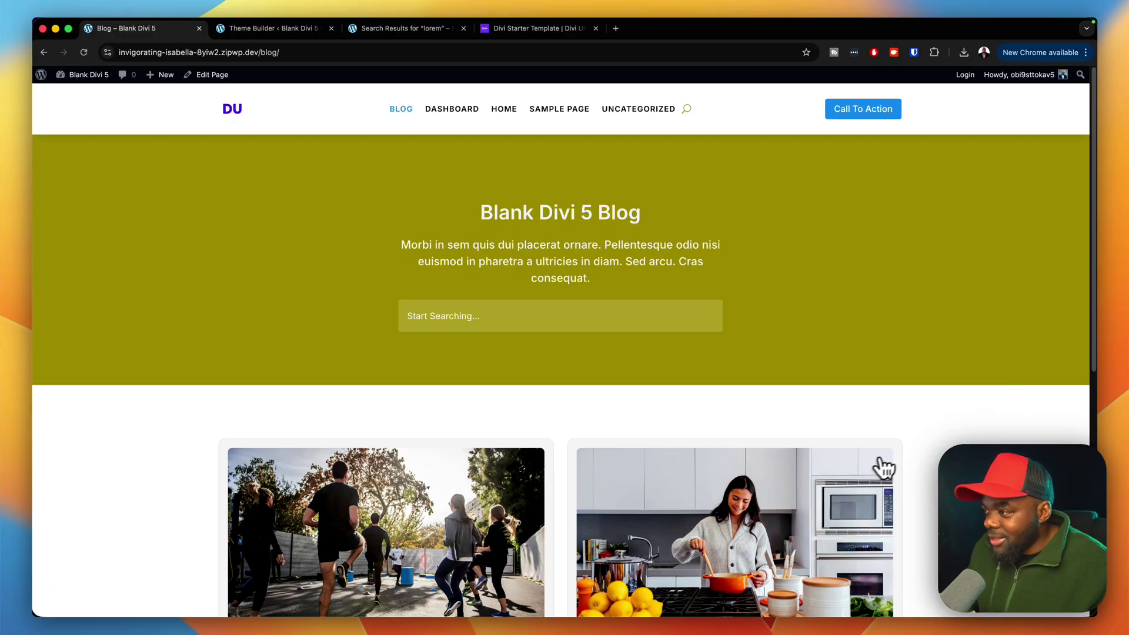
# Open the "Hello world!" post from the blog and check its layout, related posts and comments section.
pyautogui.click(794, 493)
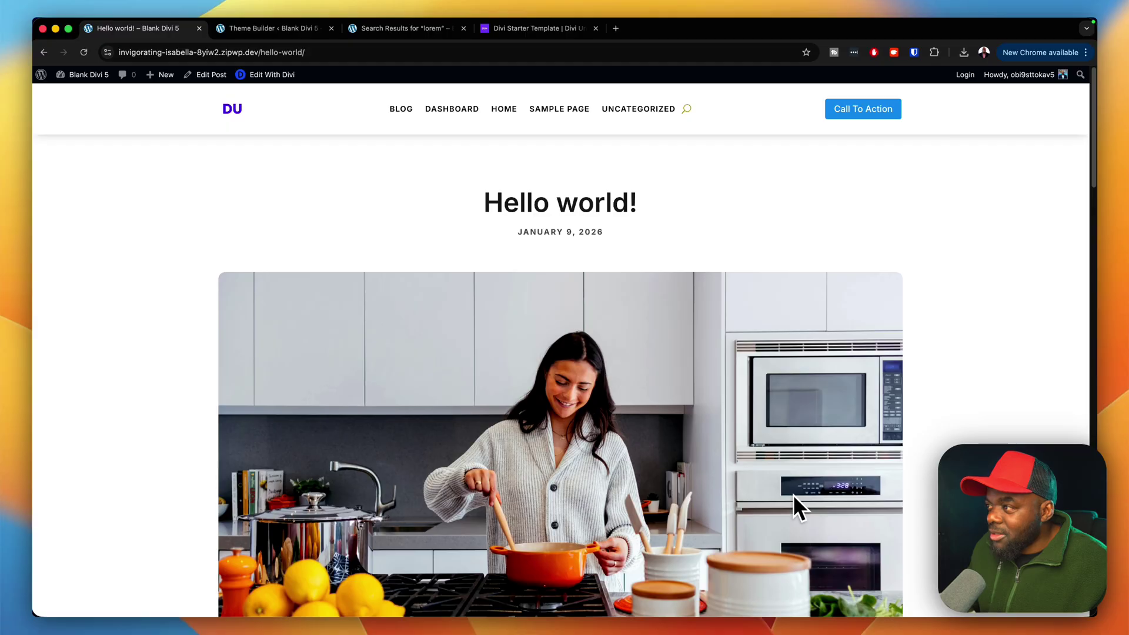
pyautogui.scroll(-5, 1021, 345)
pyautogui.scroll(-5, 1023, 352)
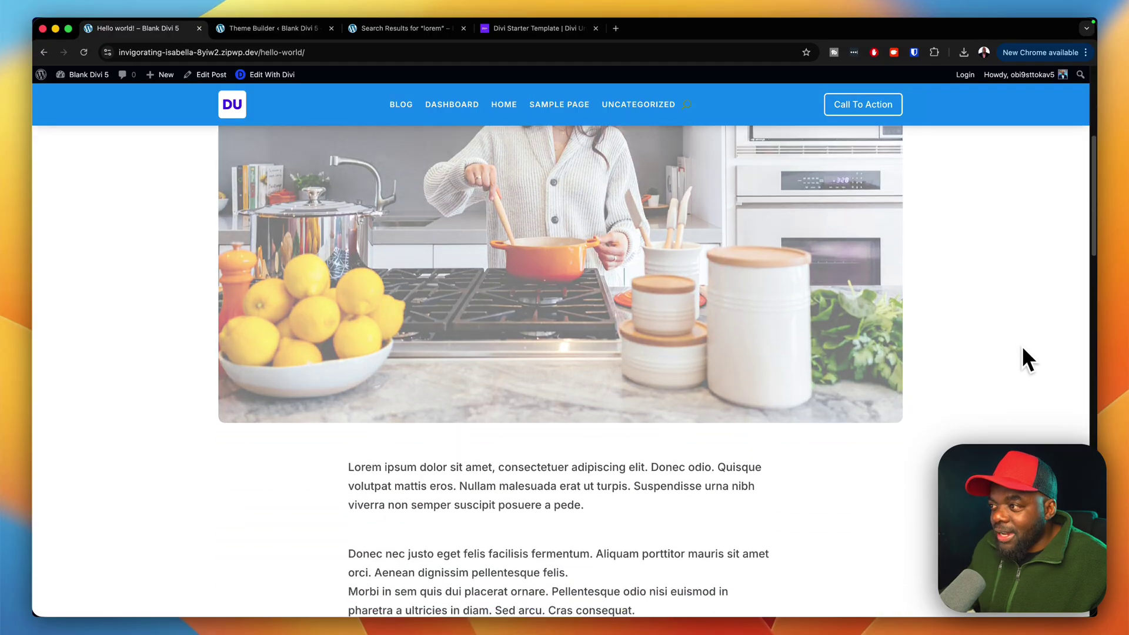
pyautogui.scroll(-10, 1022, 348)
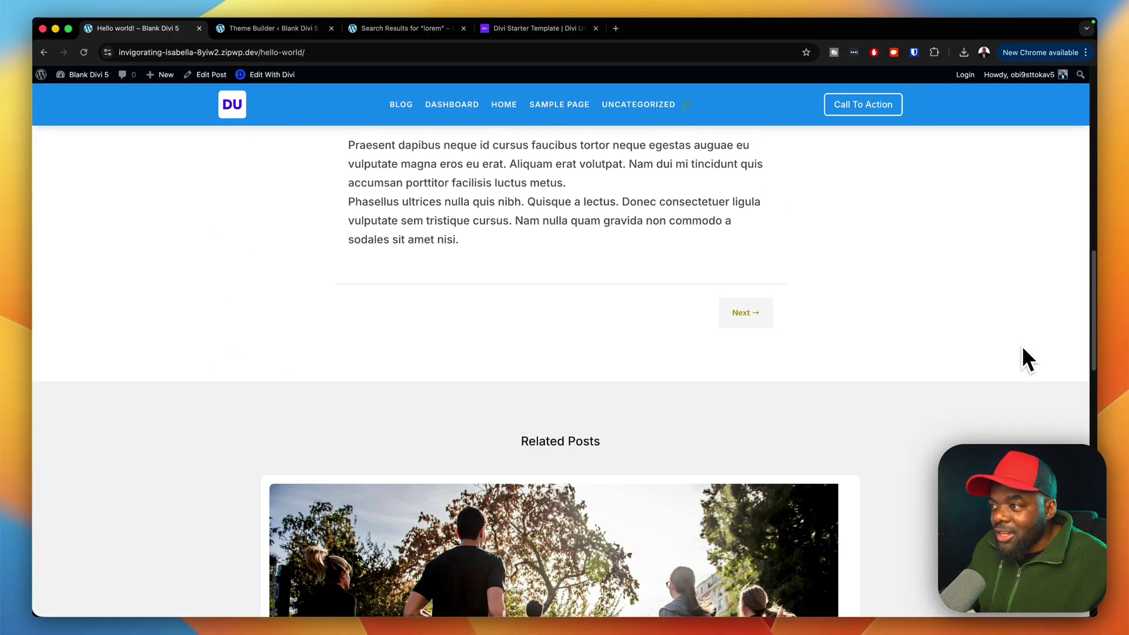
pyautogui.scroll(-5, 1021, 345)
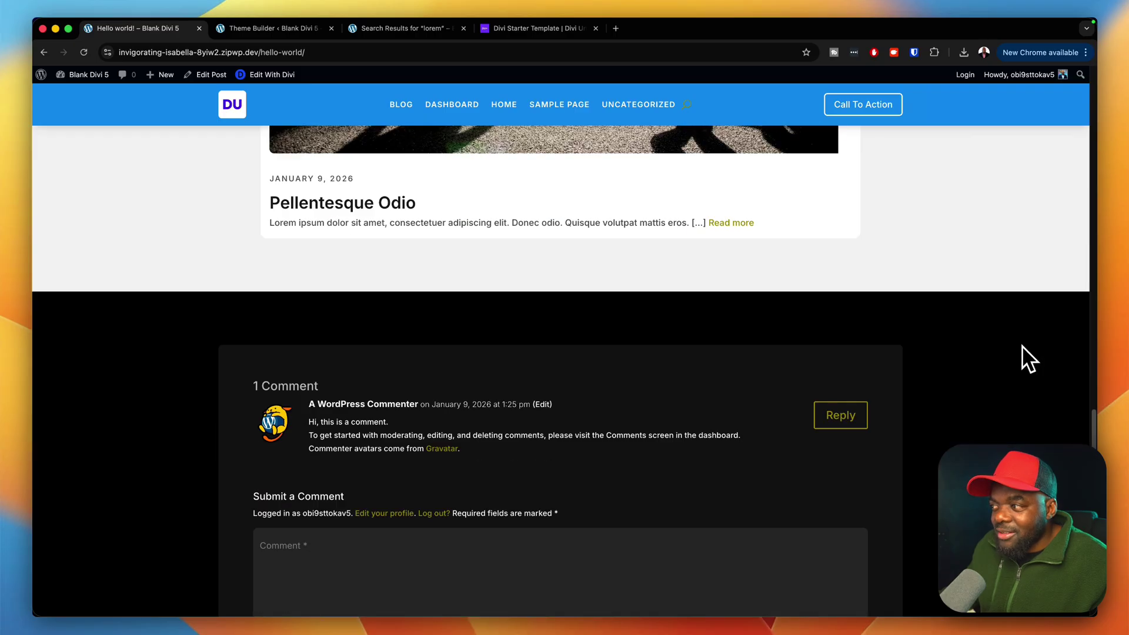
pyautogui.scroll(20, 1022, 344)
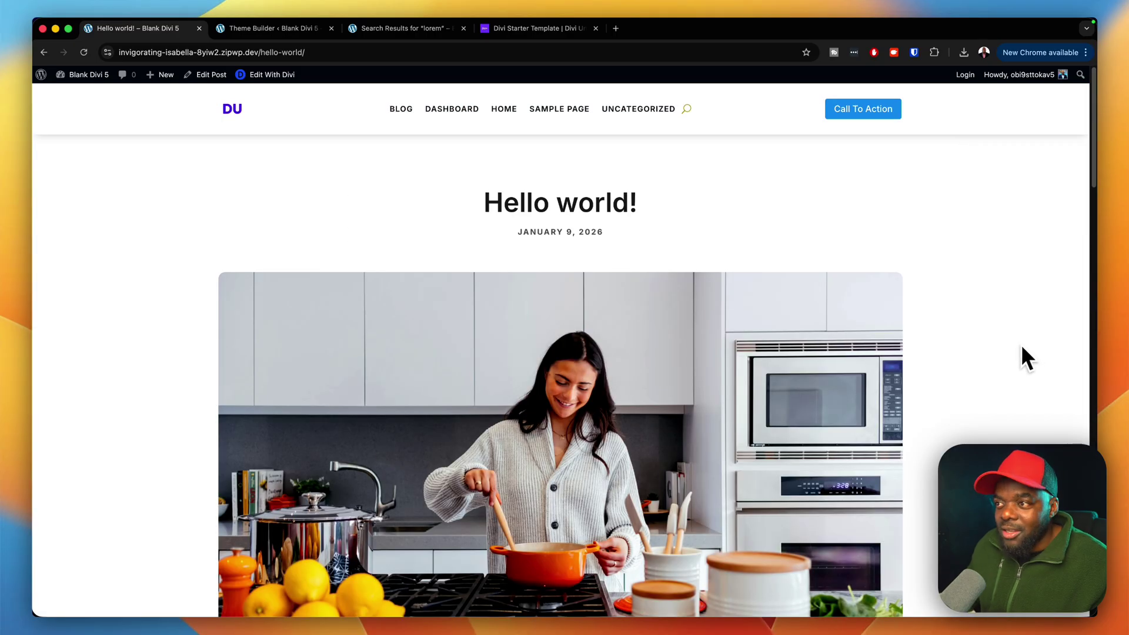
# Switch to the Divi University site showing the Divi Starter Template product and open its Courses page.
pyautogui.click(536, 28)
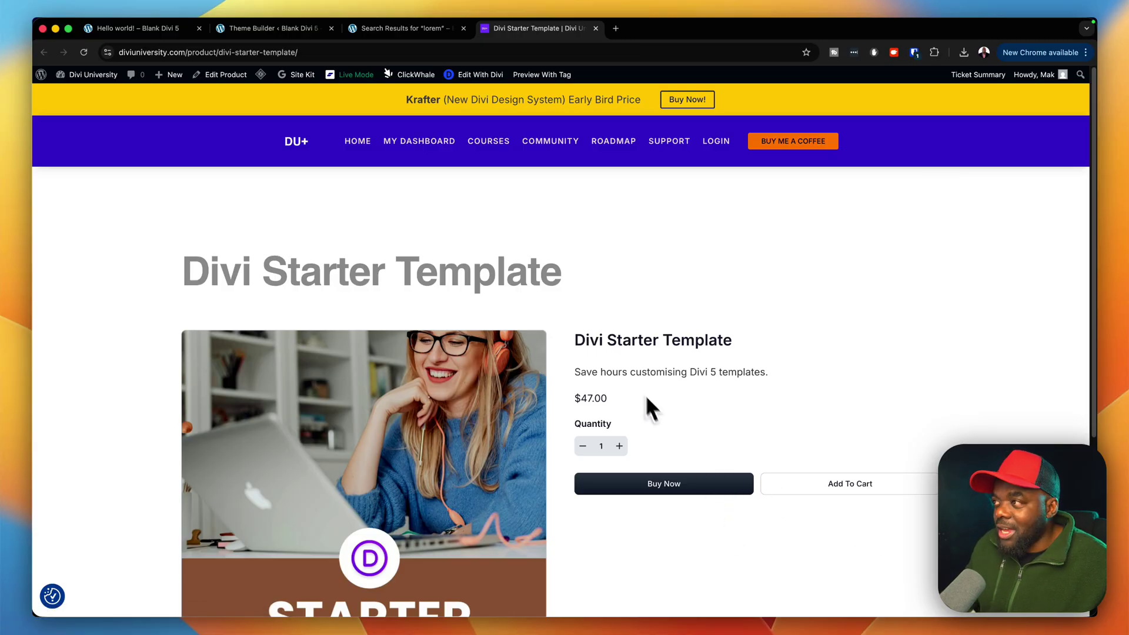
pyautogui.click(500, 143)
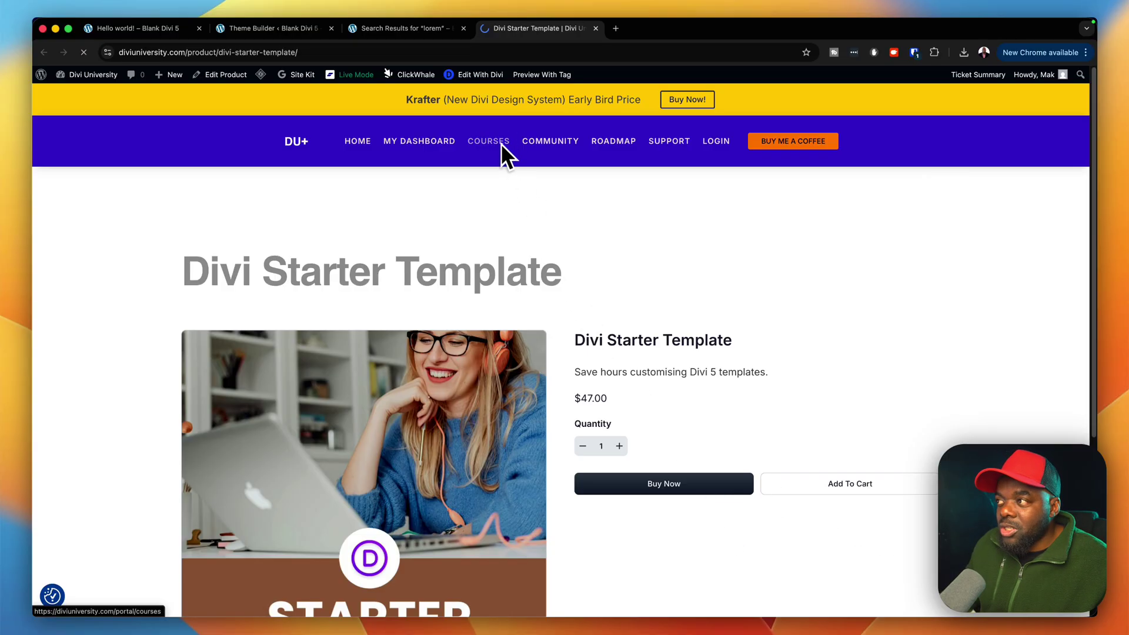